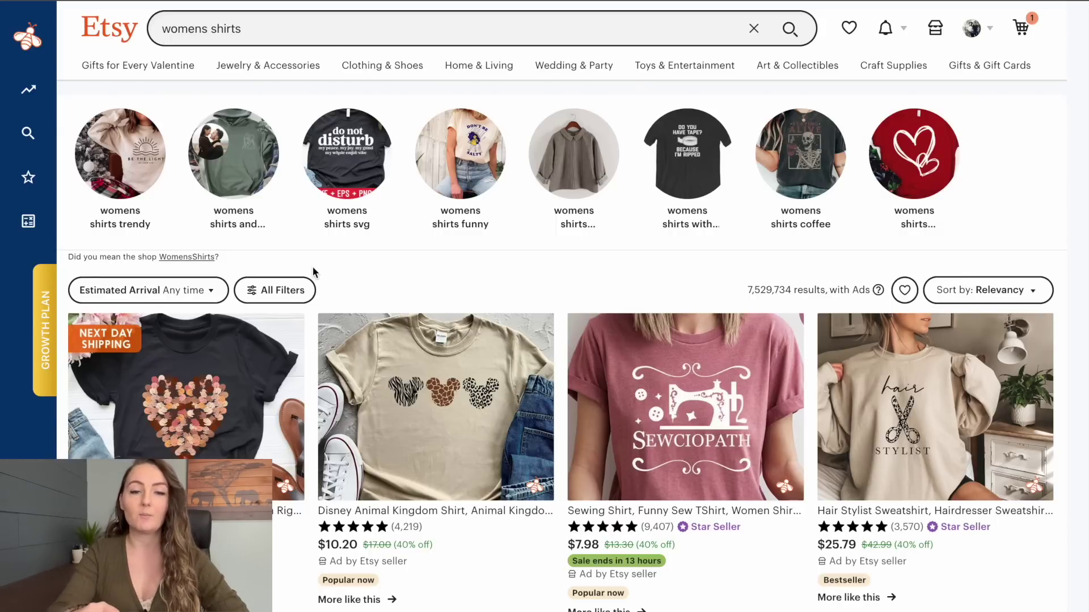
# Step: Check the available filters and browse the womens shirts results for designs marked Bestseller or Popular now
pyautogui.click(273, 294)
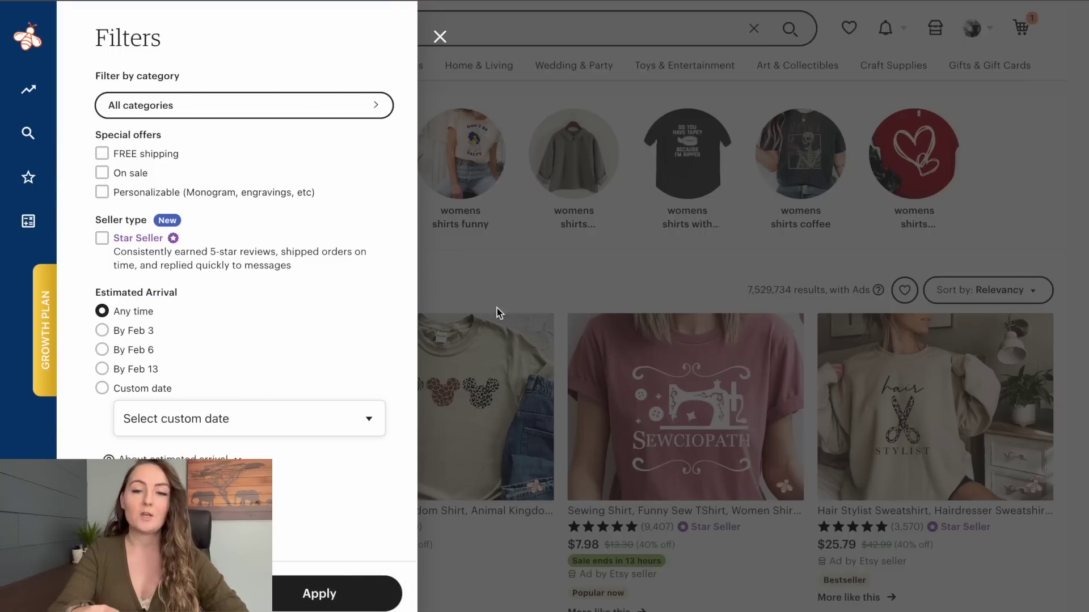
pyautogui.click(503, 284)
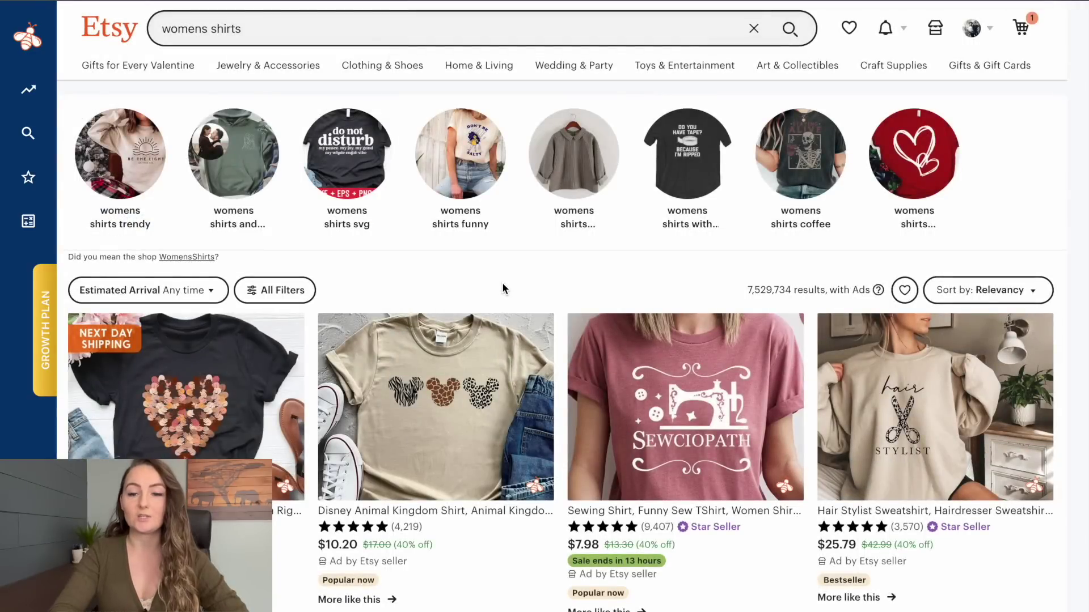
pyautogui.scroll(-5, 503, 289)
pyautogui.scroll(-7, 503, 289)
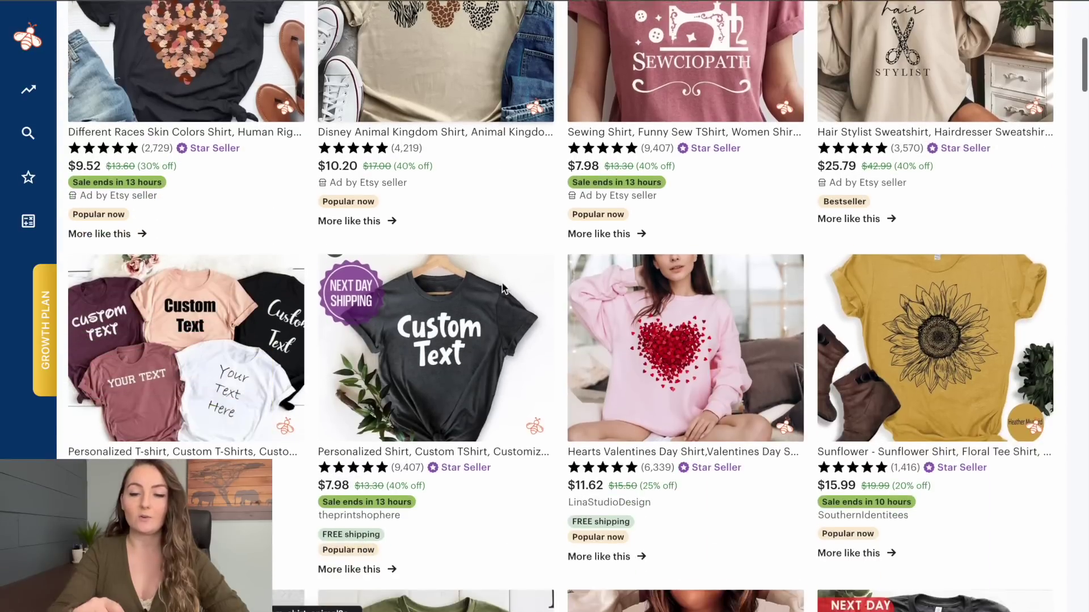
pyautogui.scroll(-6, 504, 289)
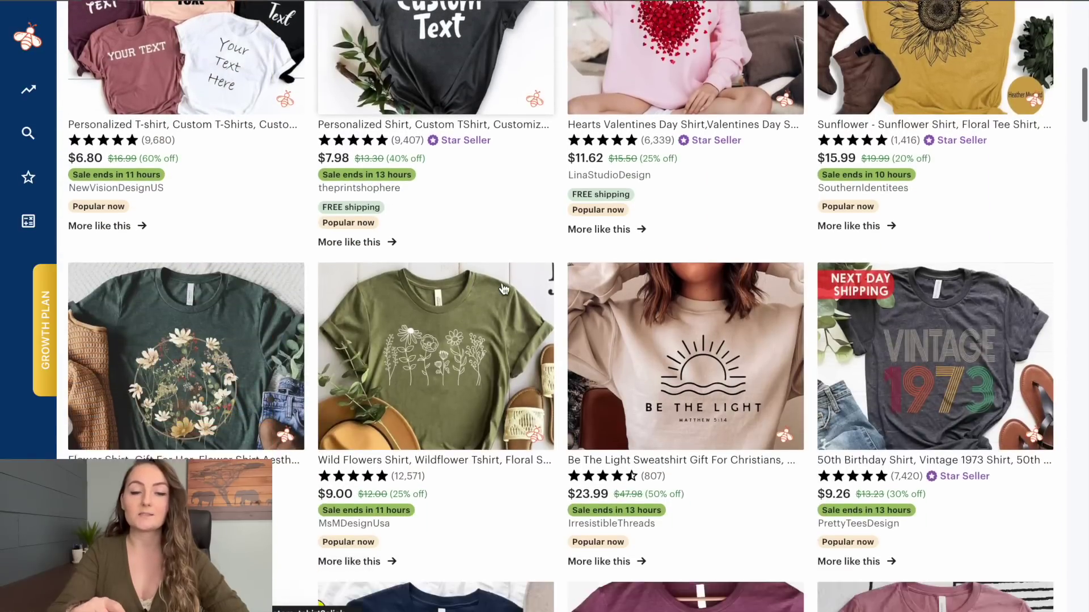
pyautogui.scroll(-8, 504, 289)
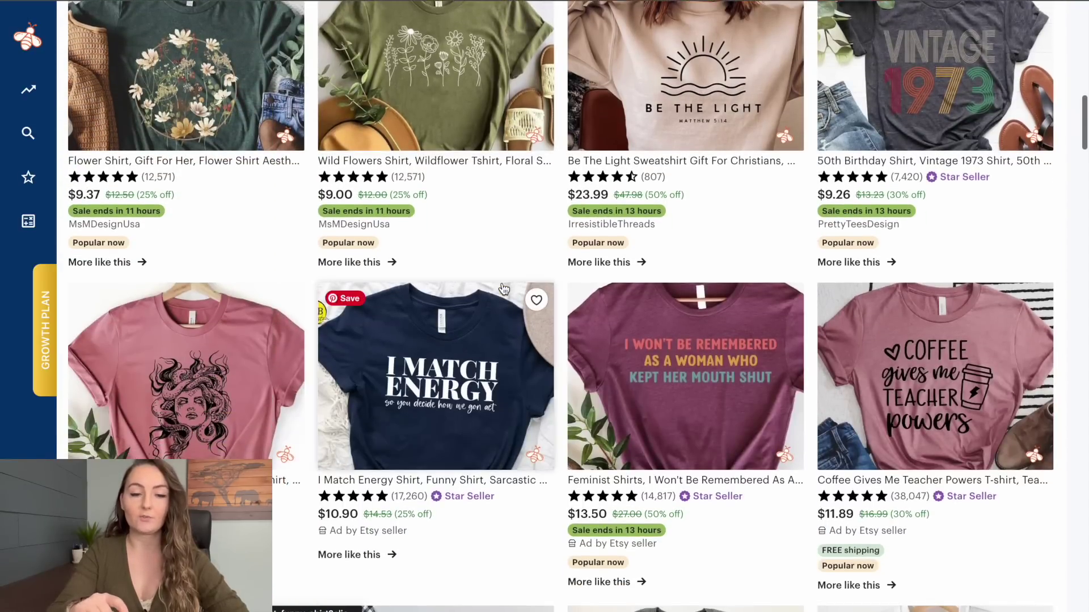
pyautogui.scroll(-6, 504, 289)
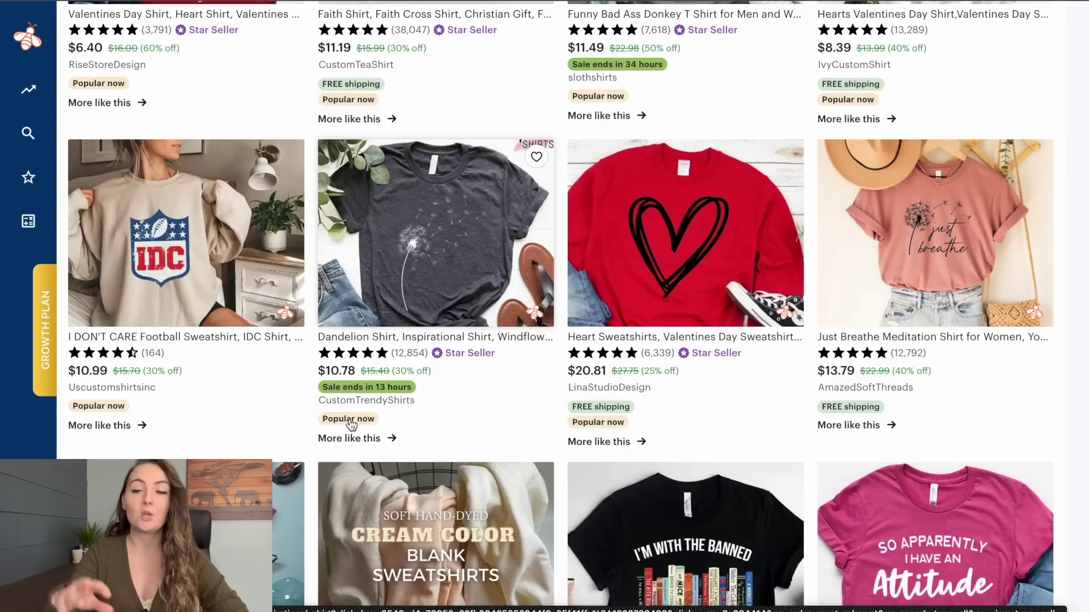
pyautogui.scroll(-5, 254, 485)
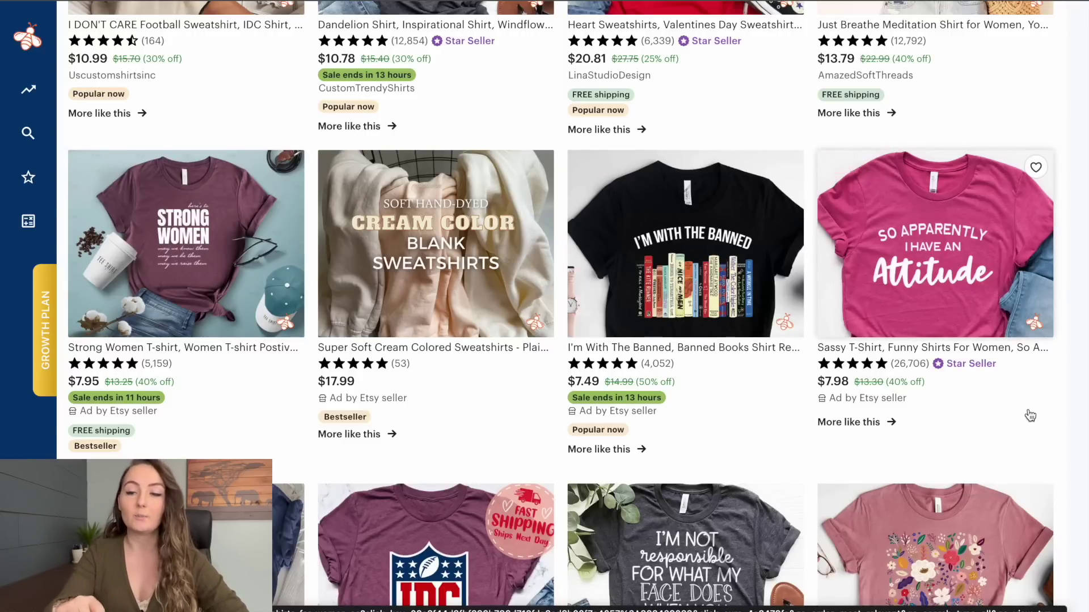
pyautogui.scroll(-1, 1028, 407)
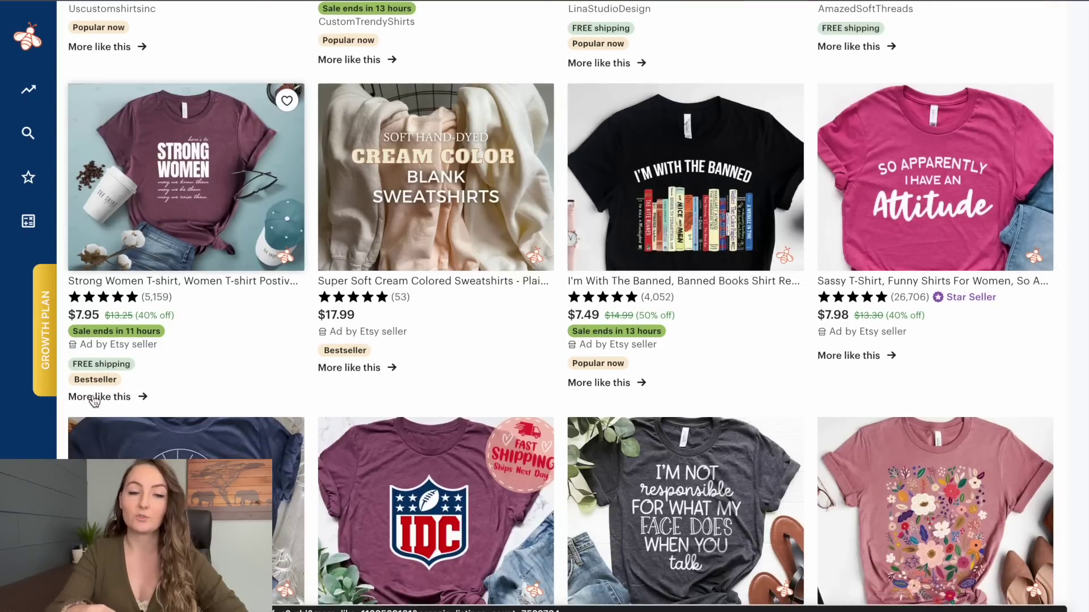
pyautogui.scroll(-5, 416, 387)
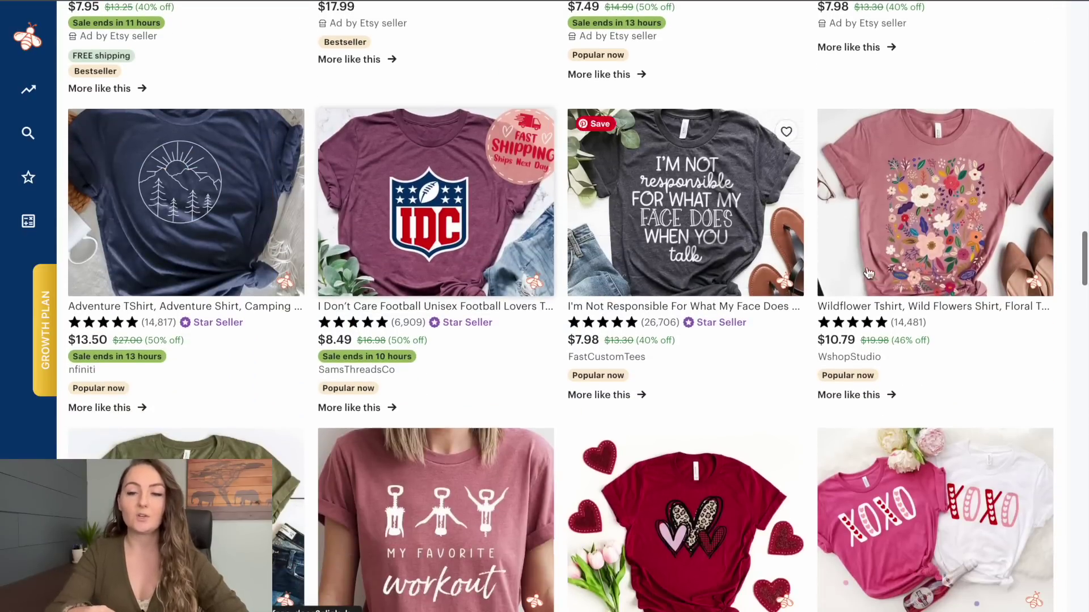
pyautogui.scroll(-5, 995, 350)
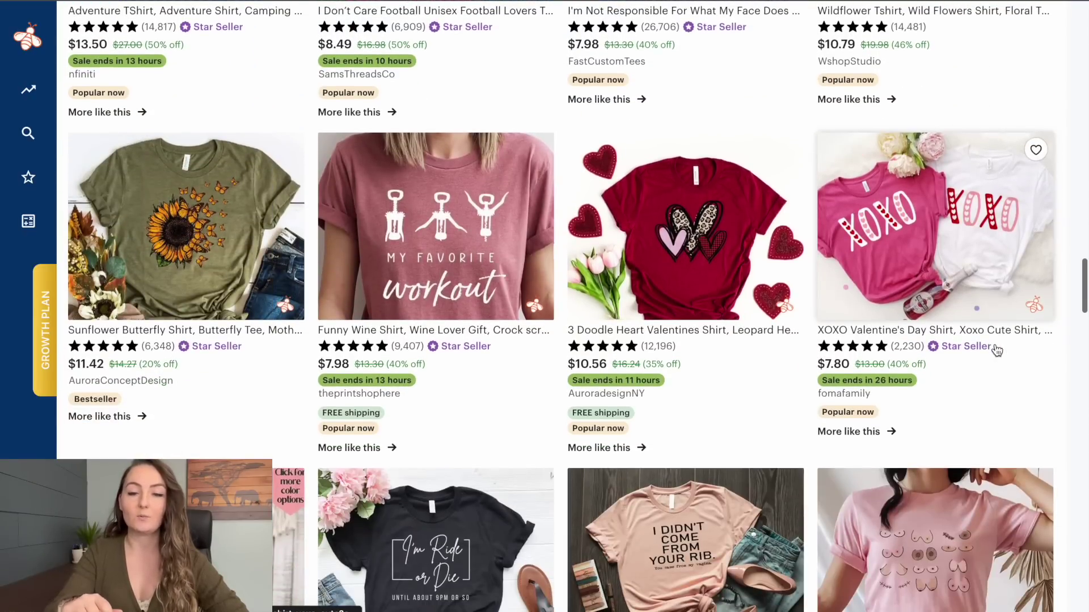
pyautogui.scroll(-6, 997, 351)
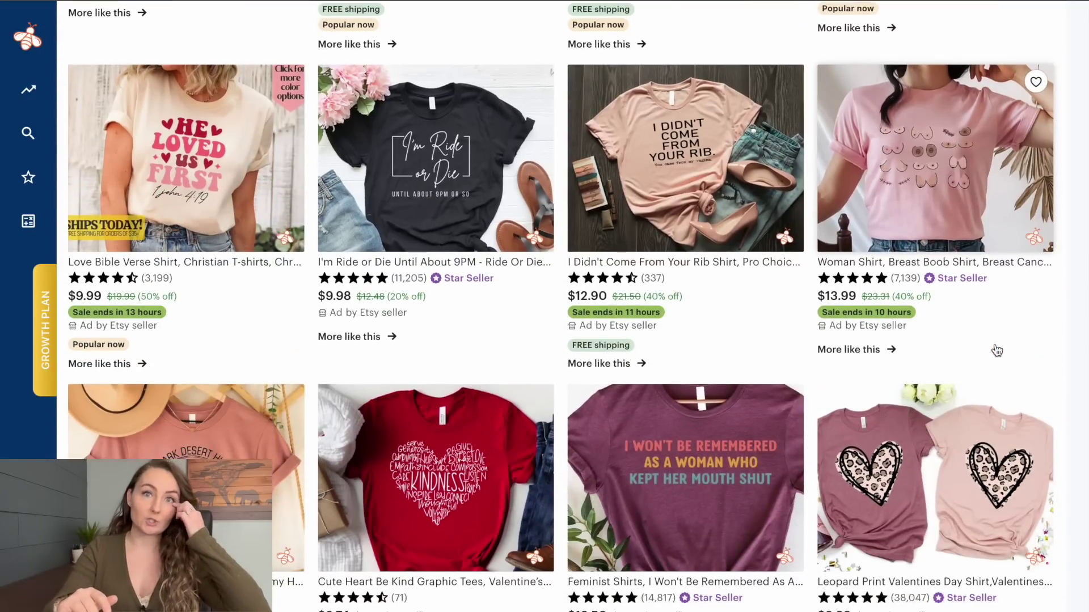
pyautogui.scroll(-4, 997, 351)
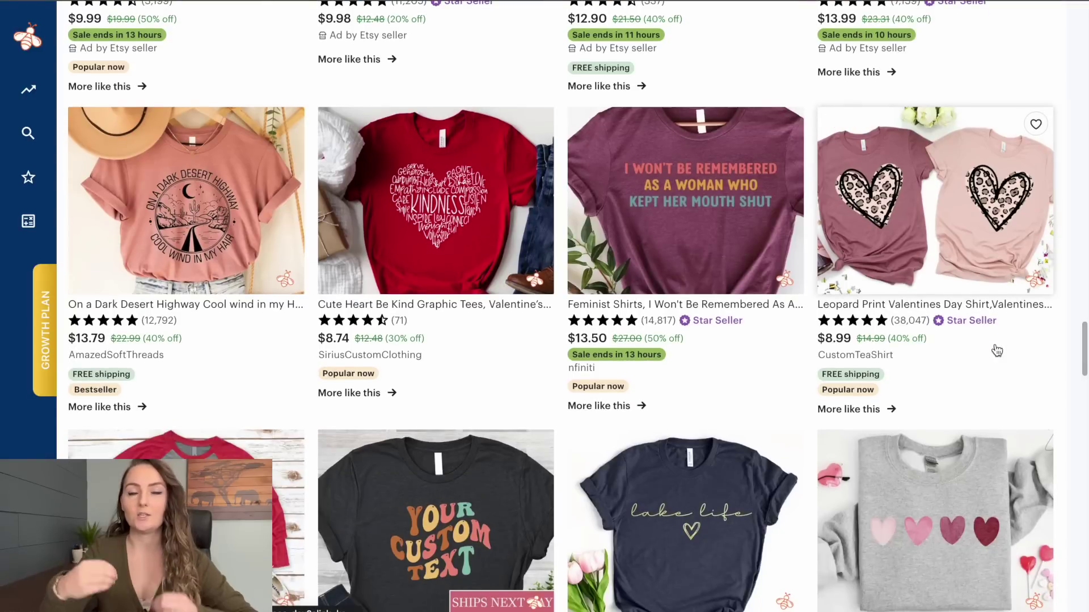
pyautogui.scroll(-2, 997, 351)
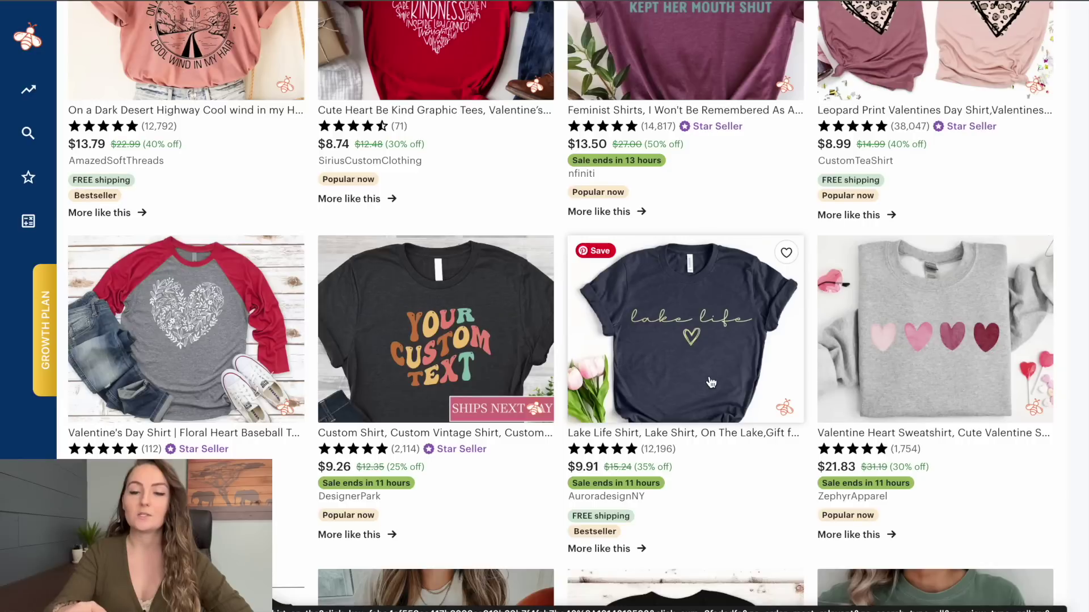
# Step: Open the bestselling Lake Life Shirt listing and review its title, price, options and reviews
pyautogui.click(710, 383)
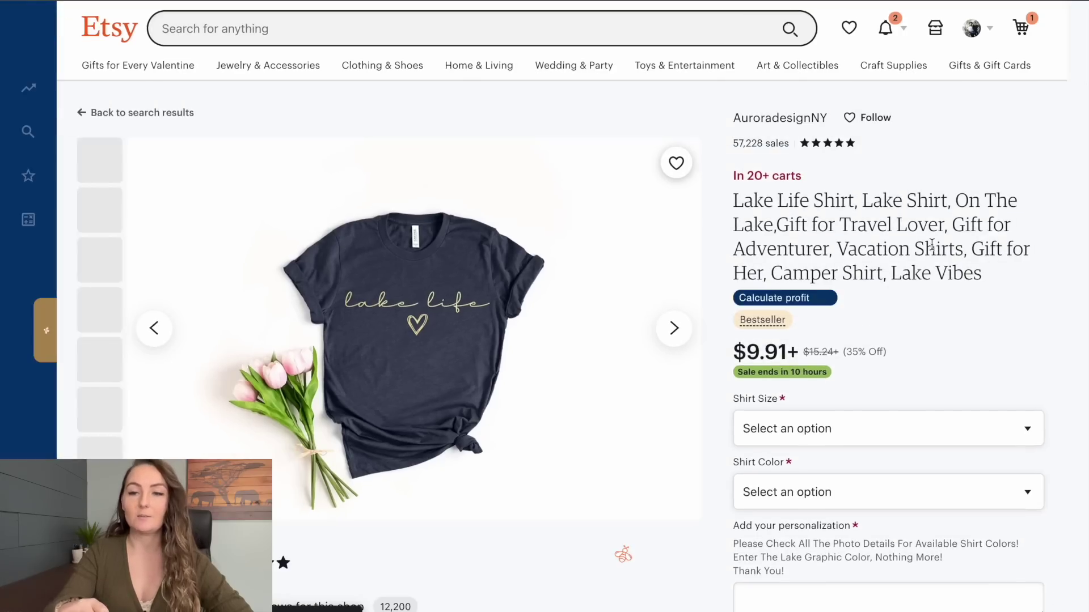
pyautogui.scroll(-3, 931, 244)
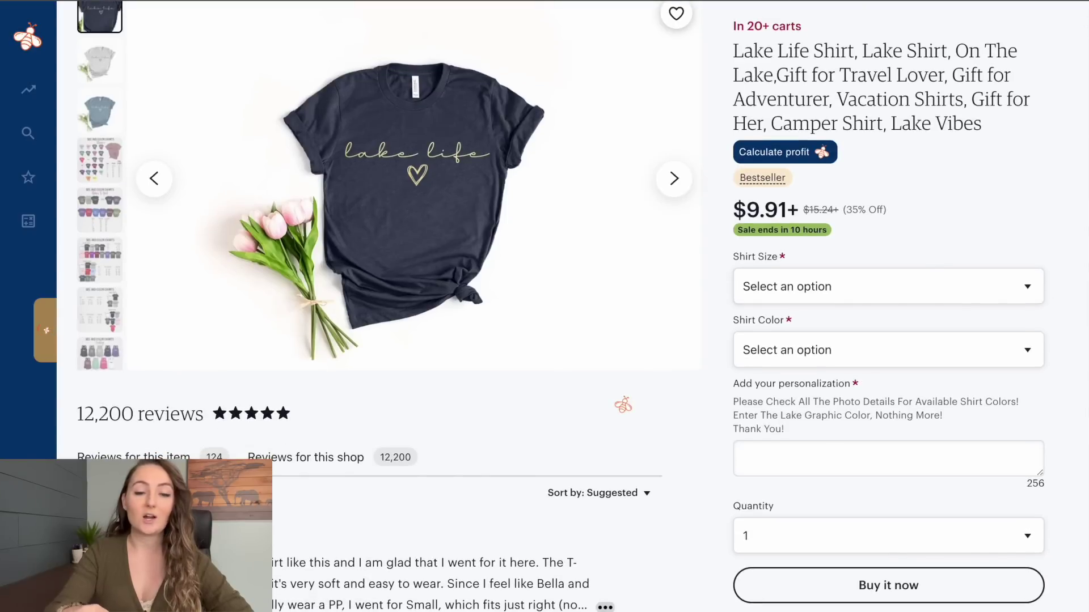
pyautogui.scroll(2, 492, 464)
pyautogui.scroll(1, 491, 464)
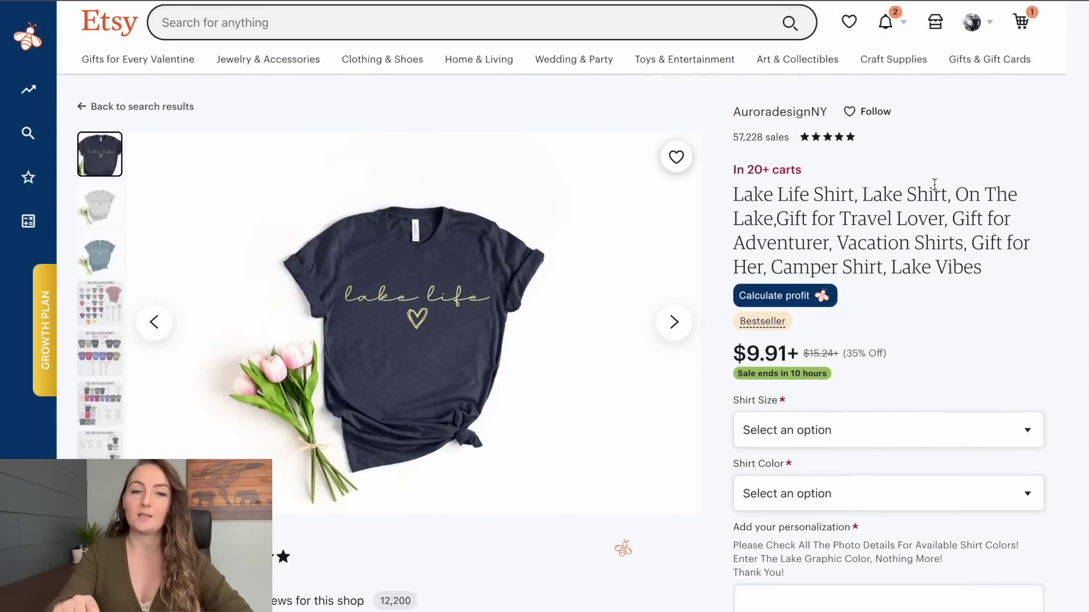
# Step: View the EverBee product analytics for the Lake Life Shirt listing, then close them
pyautogui.moveTo(89, 89)
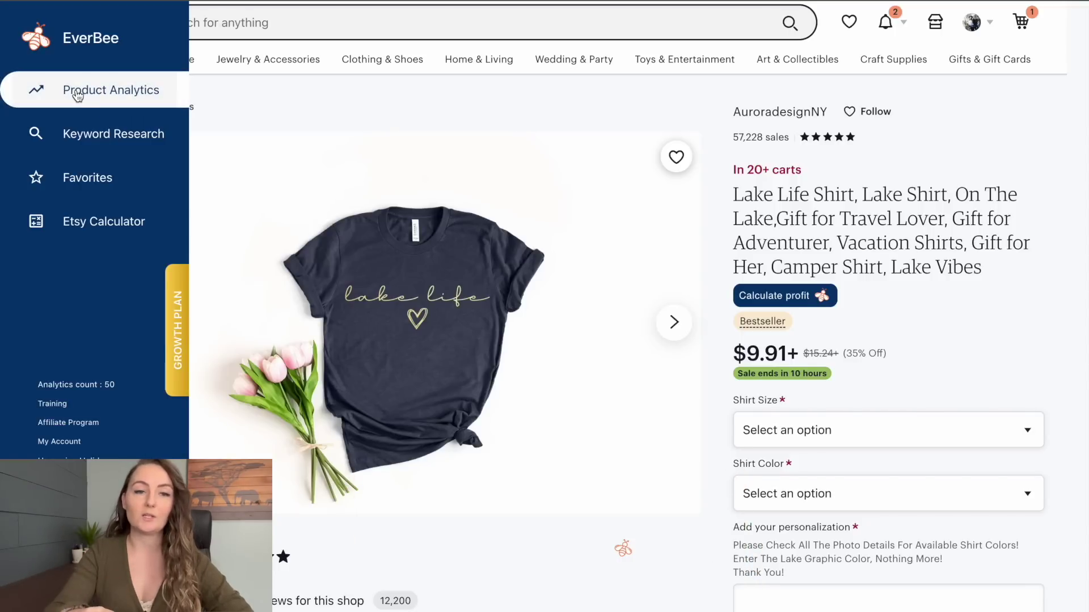
pyautogui.click(78, 95)
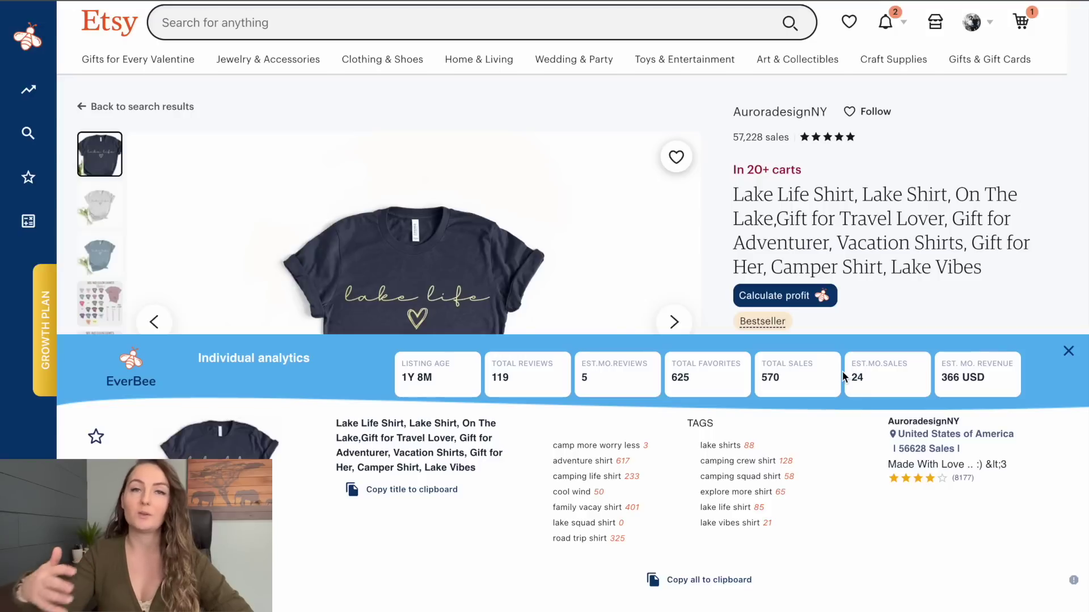
pyautogui.click(1070, 352)
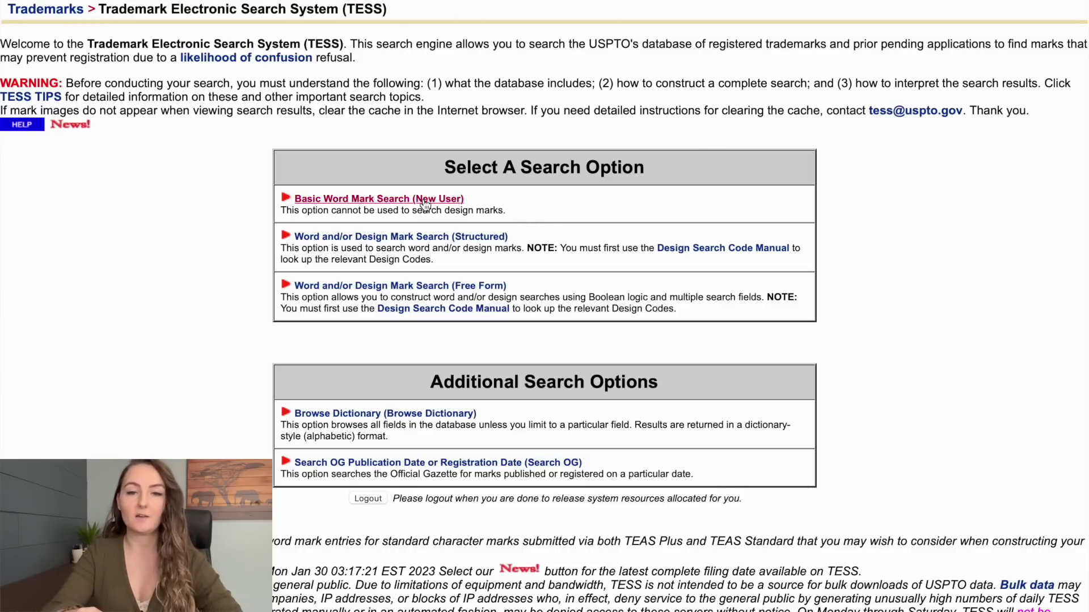
# Step: Run a TESS Basic Word Mark Search for "lake life", limited to live marks
pyautogui.click(348, 199)
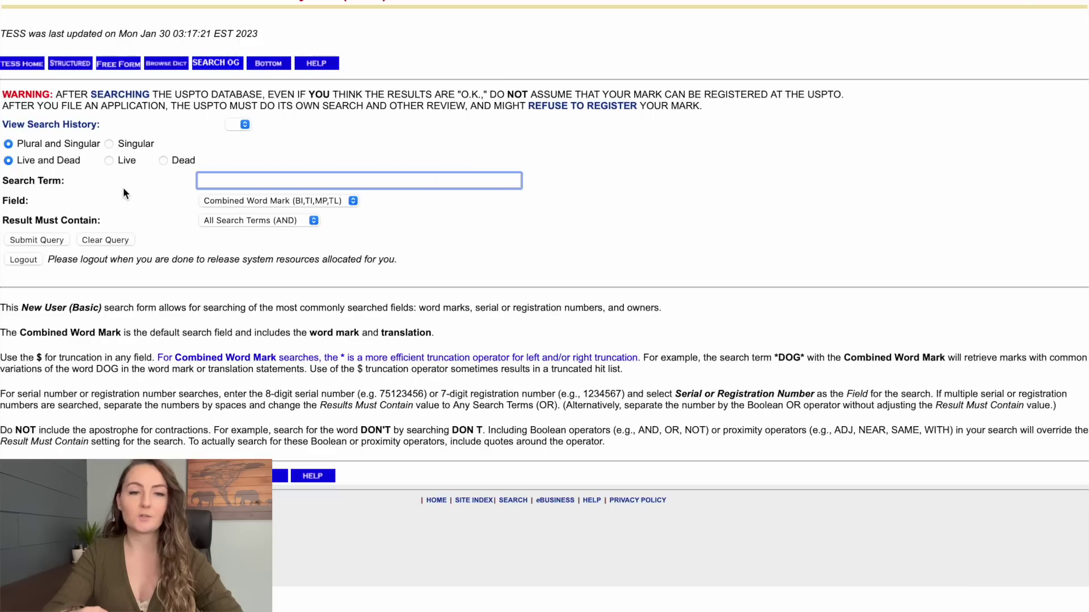
pyautogui.click(108, 161)
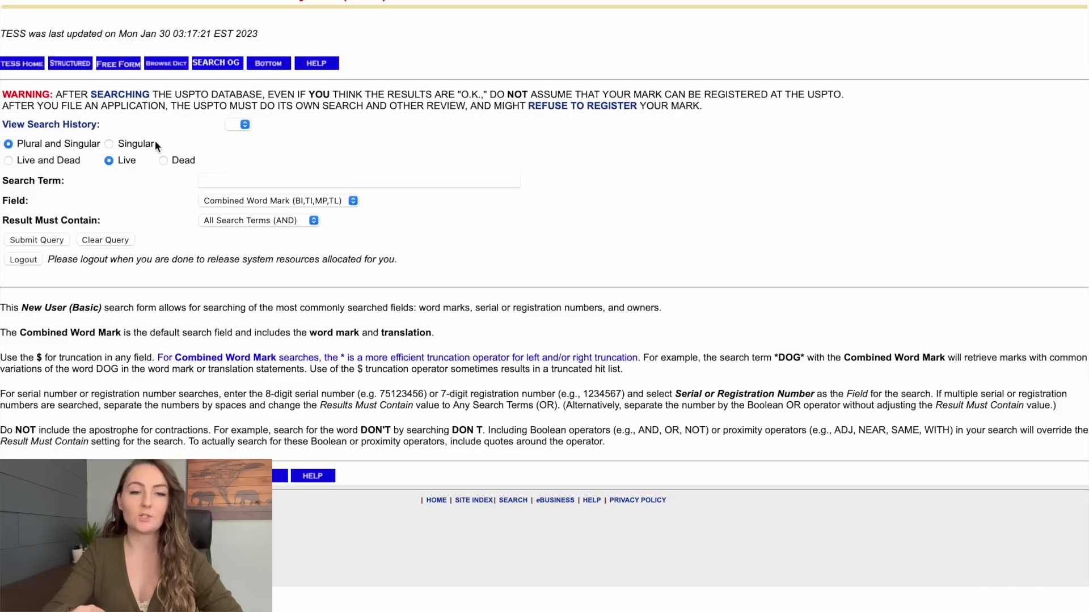
pyautogui.click(277, 180)
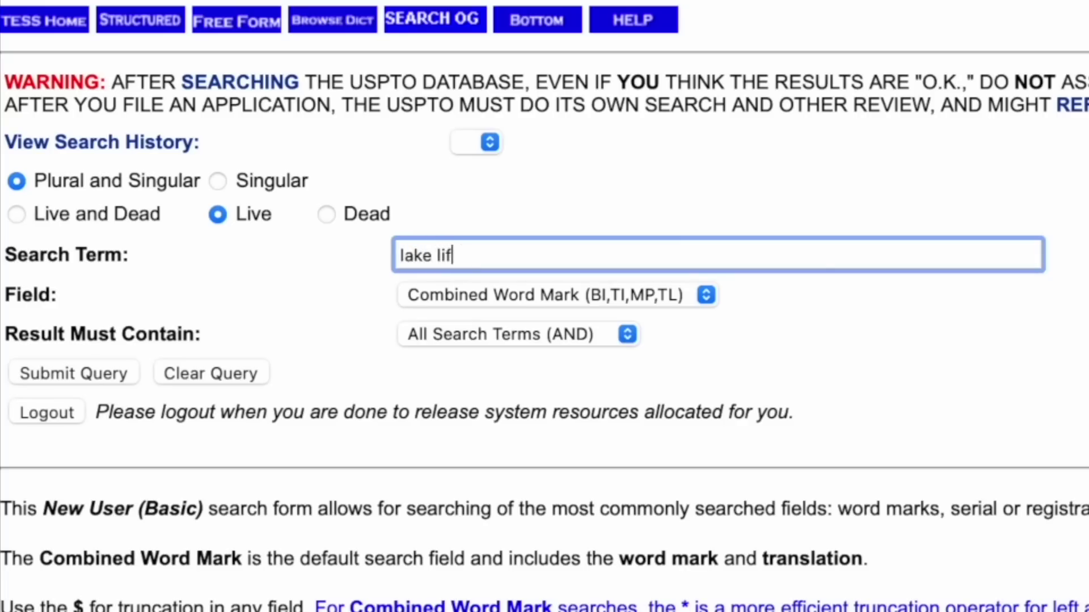
pyautogui.write('lake life')
pyautogui.press('Return')
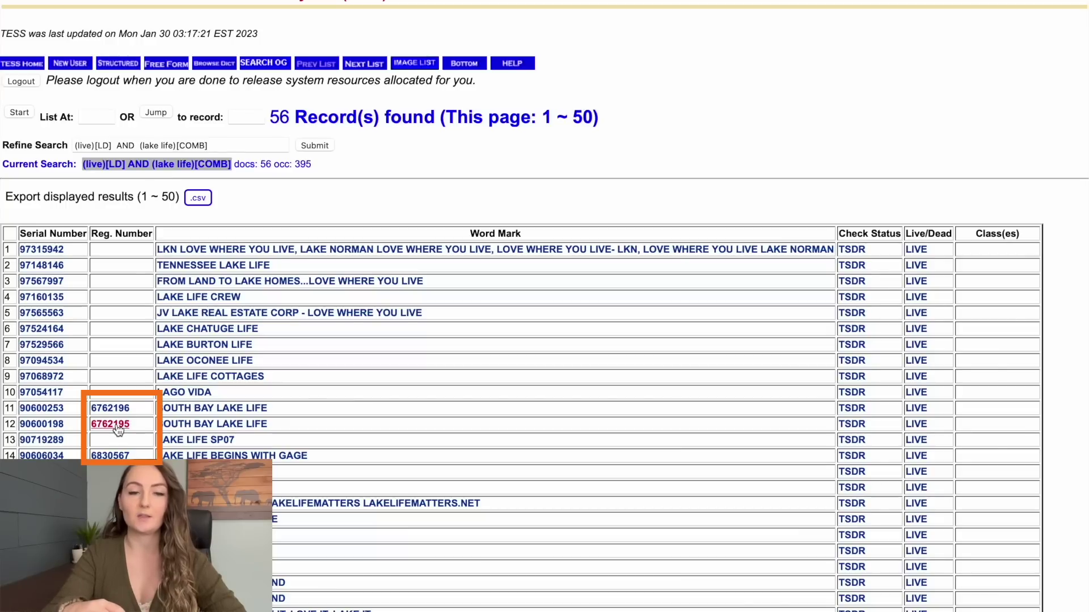
# Step: Examine the LAKE LIFE CREW trademark record, highlight its mark drawing code, and return to the results list
pyautogui.click(194, 299)
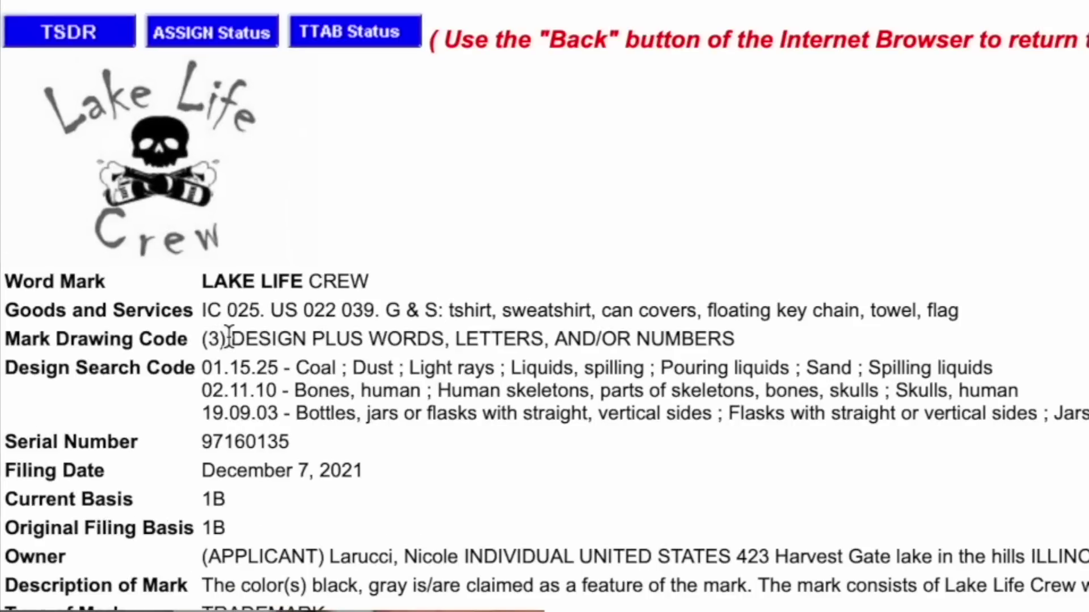
pyautogui.moveTo(229, 338)
pyautogui.mouseDown()
pyautogui.moveTo(182, 338)
pyautogui.moveTo(788, 339)
pyautogui.mouseUp()
pyautogui.click(788, 339)
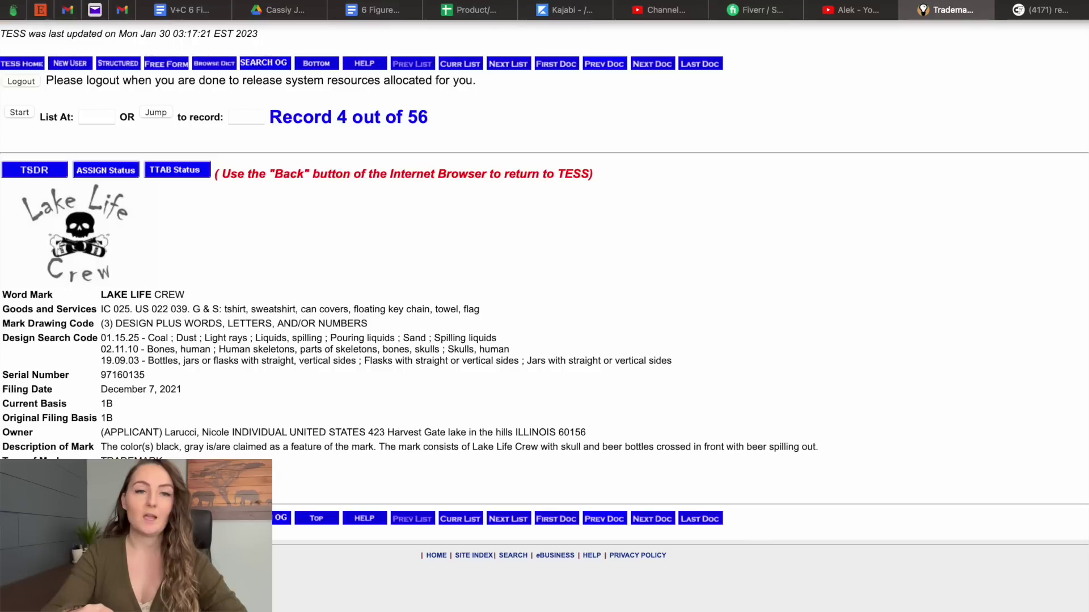
pyautogui.press('super+Left')
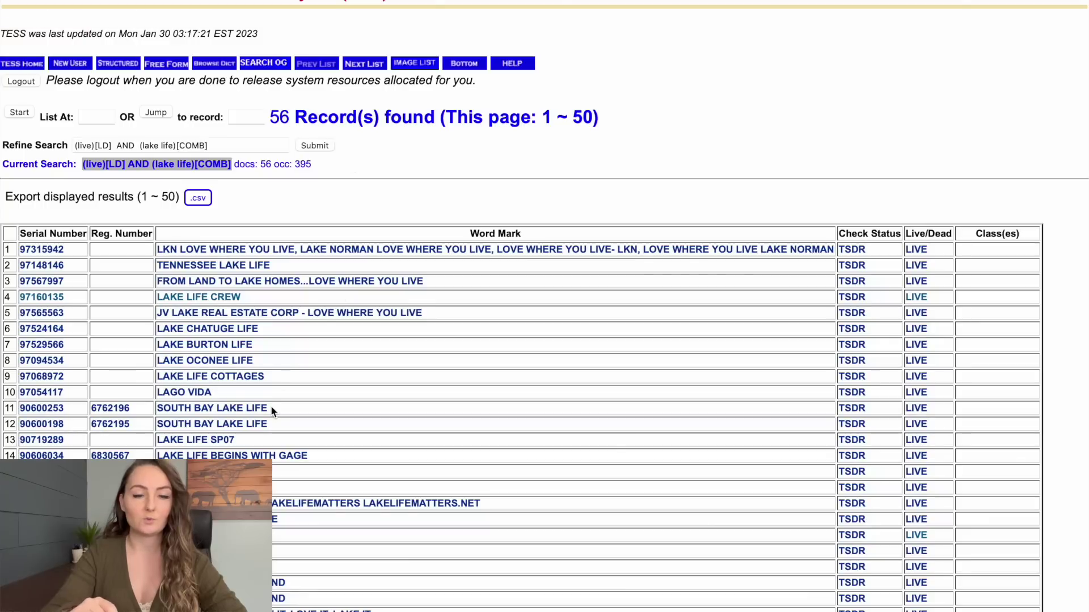
# Step: Examine the LAKE LIFE trademark in row 29 for its goods and services and mark type, and return to the results
pyautogui.scroll(-5, 271, 406)
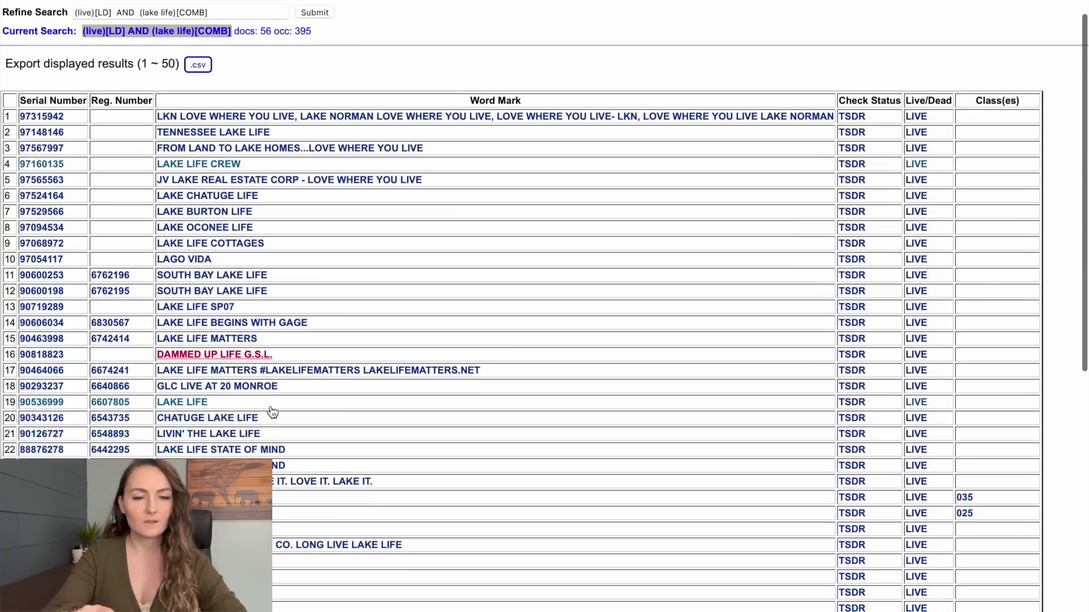
pyautogui.scroll(-1, 273, 412)
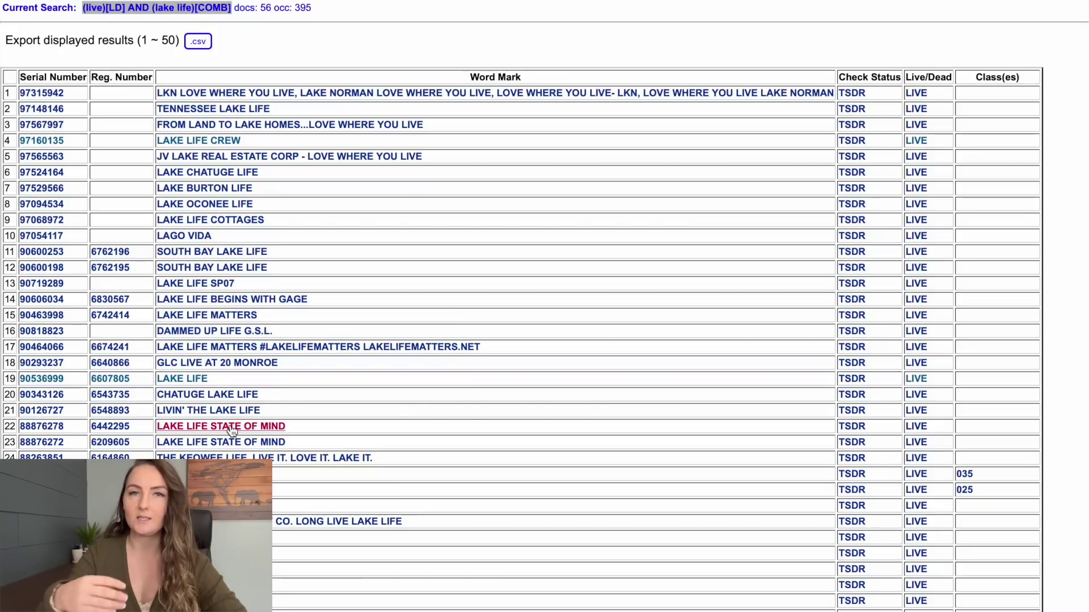
pyautogui.scroll(-1, 231, 431)
pyautogui.scroll(-1, 233, 431)
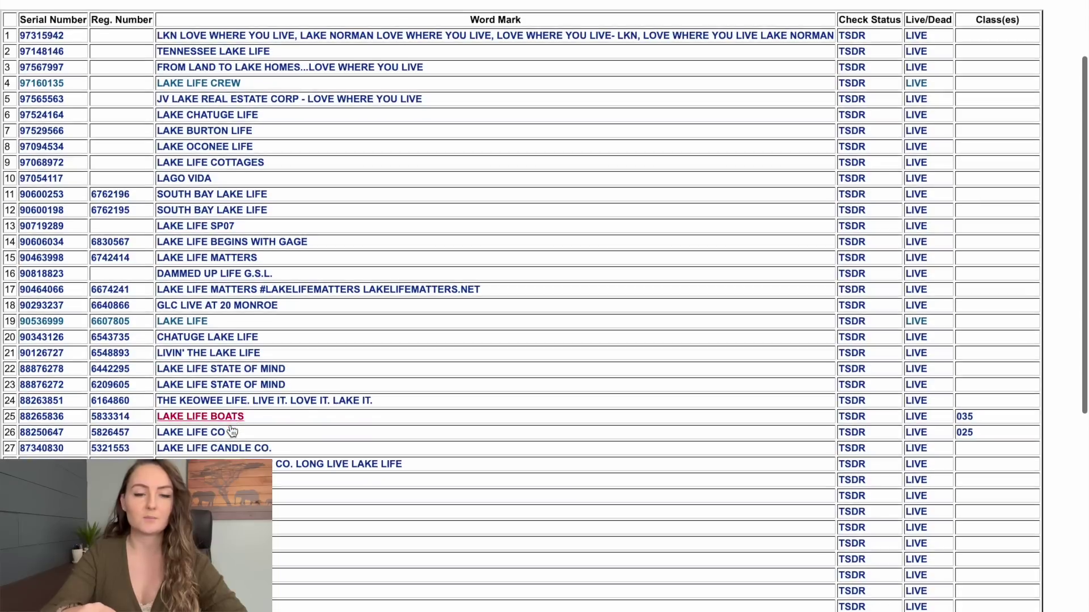
pyautogui.click(203, 447)
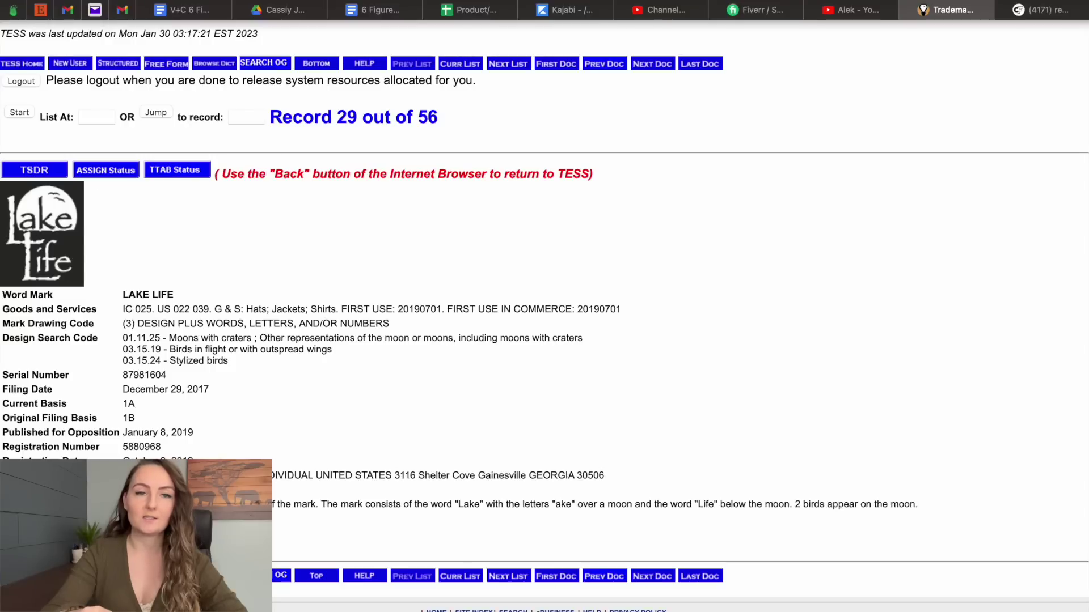
pyautogui.click(57, 2)
# Step: Check the goods and services of the LAKE LIFE trademark in classes 032 and 033, and return to the remaining results
pyautogui.scroll(-4, 239, 432)
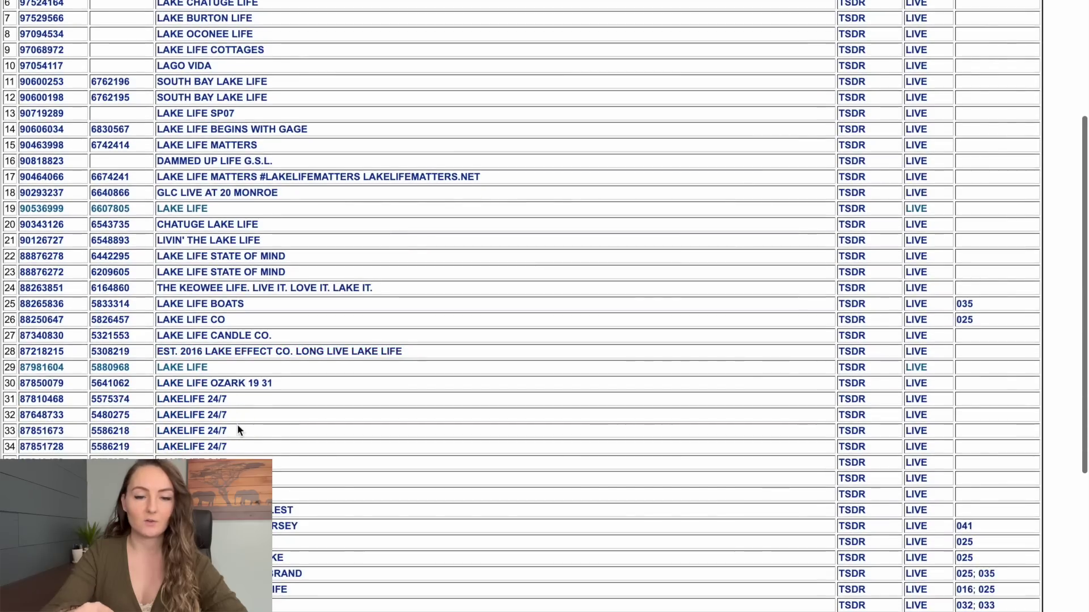
pyautogui.scroll(-1, 240, 431)
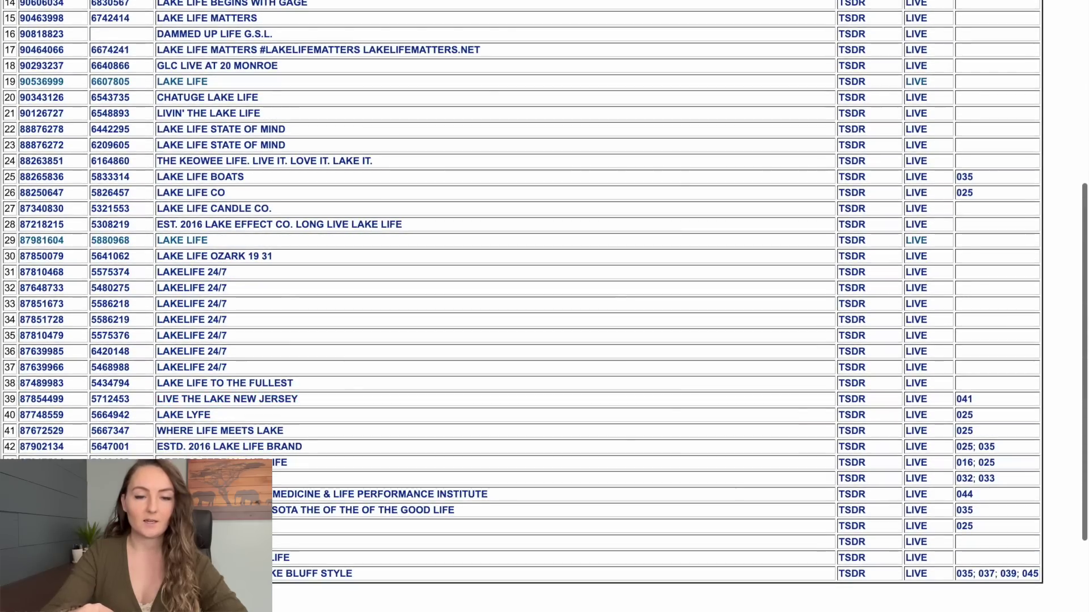
pyautogui.click(183, 478)
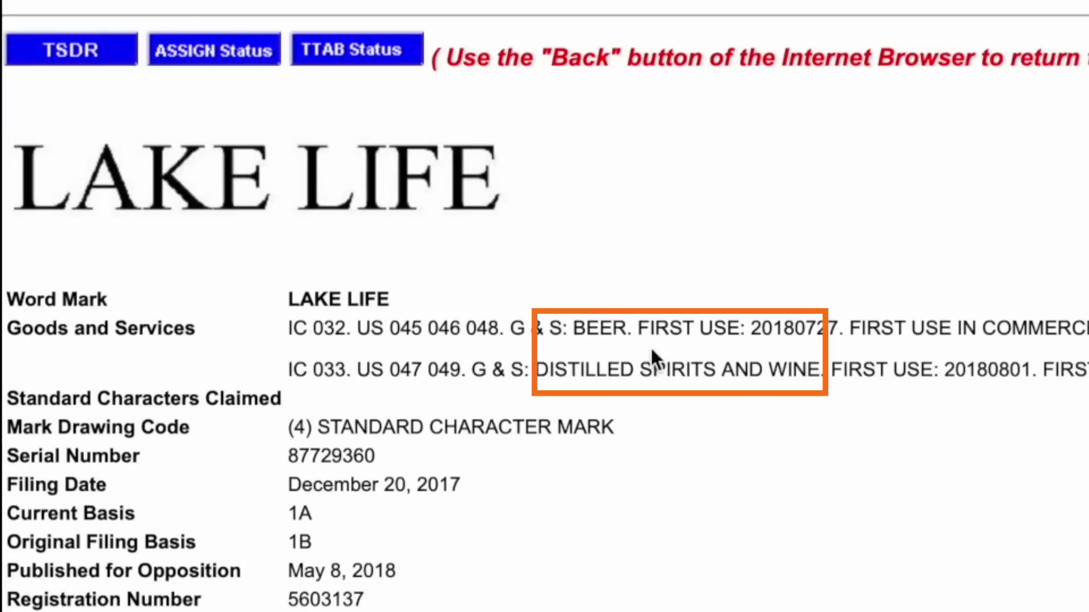
pyautogui.hotkey('alt', 'Left')
pyautogui.scroll(-1, 264, 316)
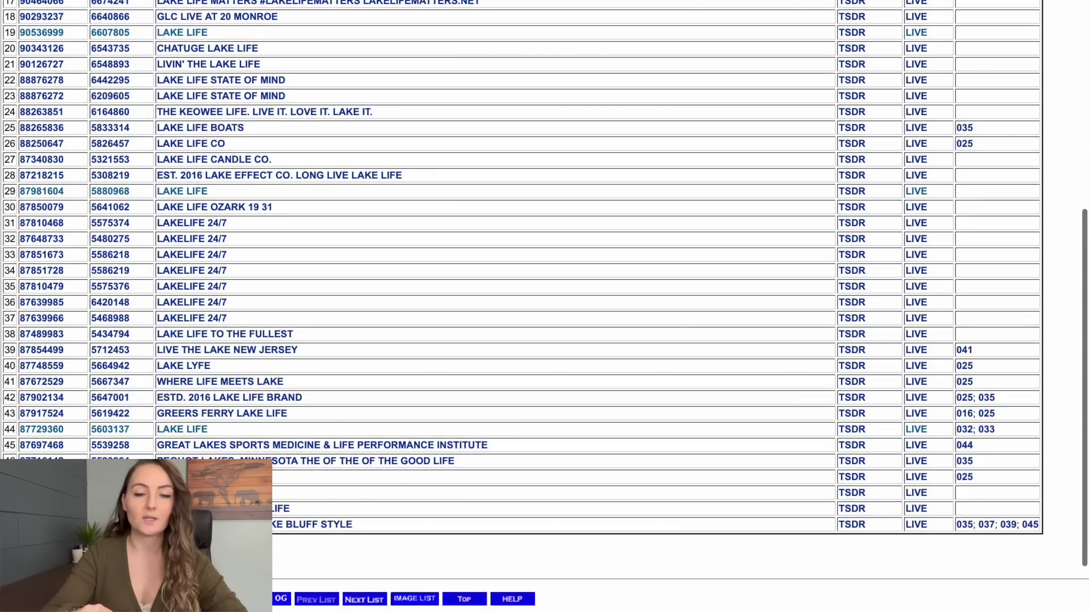
pyautogui.scroll(-1, 336, 507)
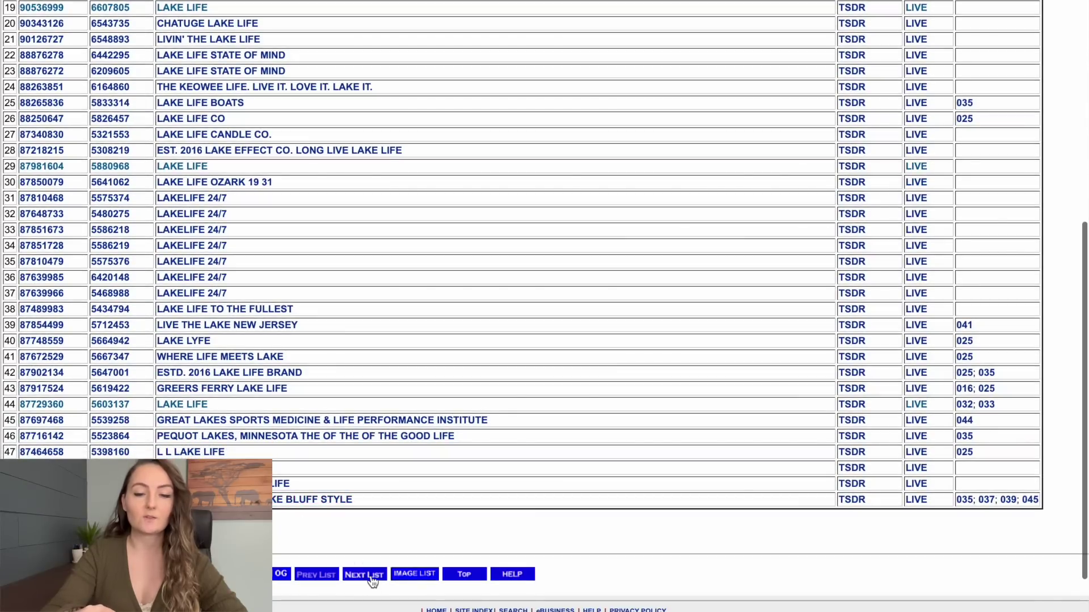
# Step: Check the last page of the "lake life" trademark results, records 51 to 56, and switch back to the Etsy shirt listing
pyautogui.click(370, 576)
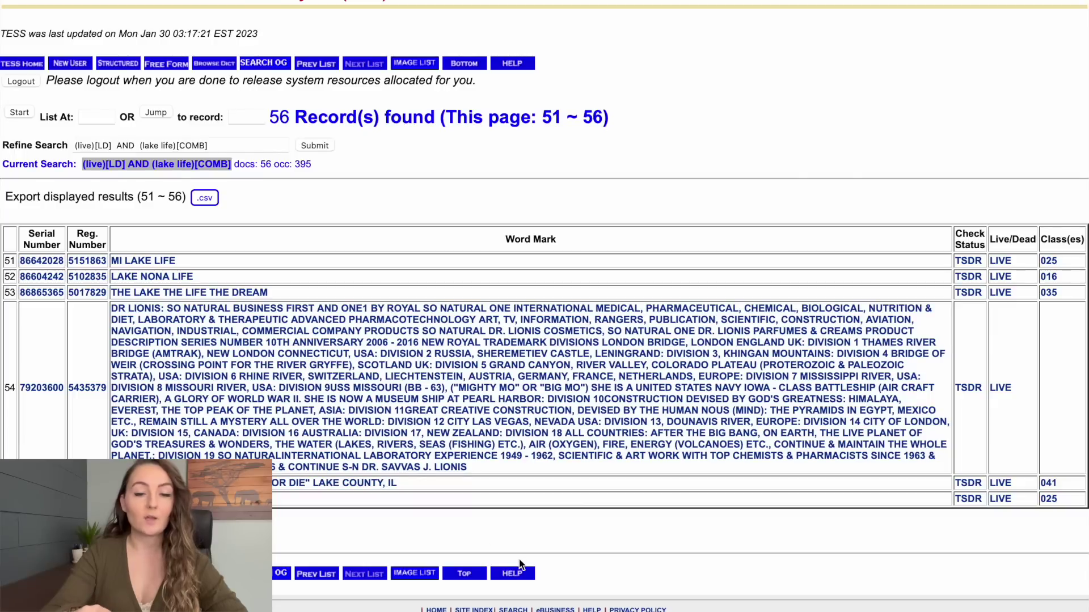
pyautogui.click(640, 592)
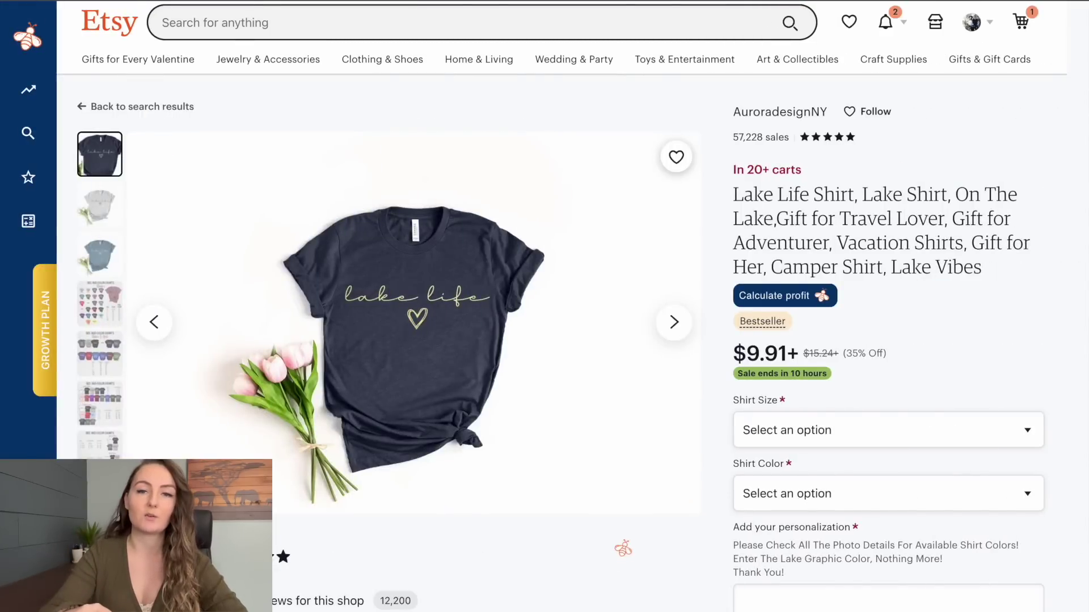
# Step: Return to the "Lake Life Shirt" search results and examine how other sellers use lake phrases in their shirt designs
pyautogui.press('super+bracketleft')
pyautogui.scroll(10, 280, 62)
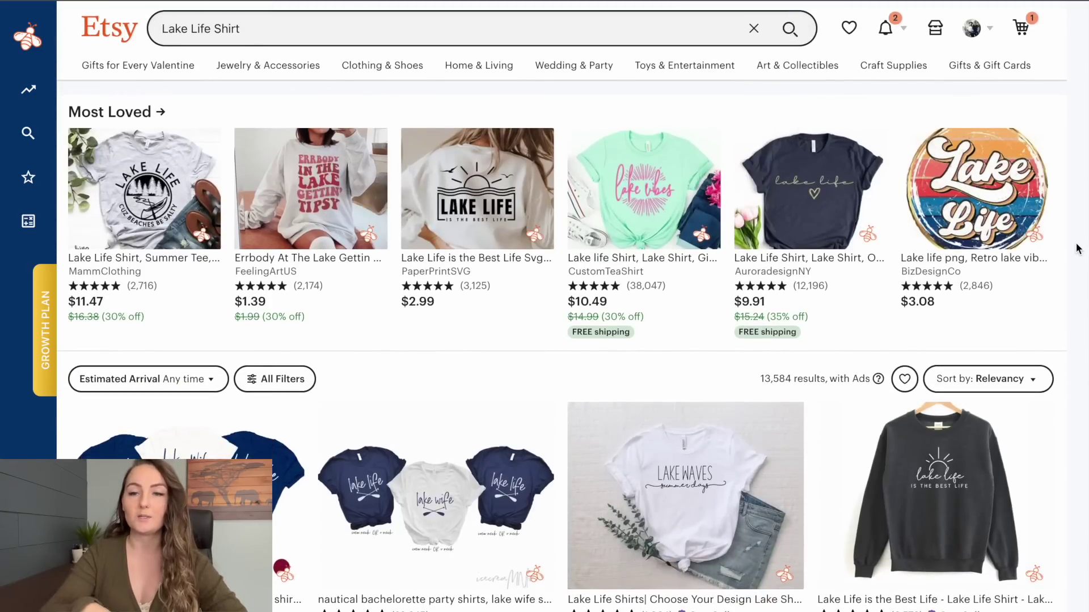
pyautogui.scroll(-3, 1078, 248)
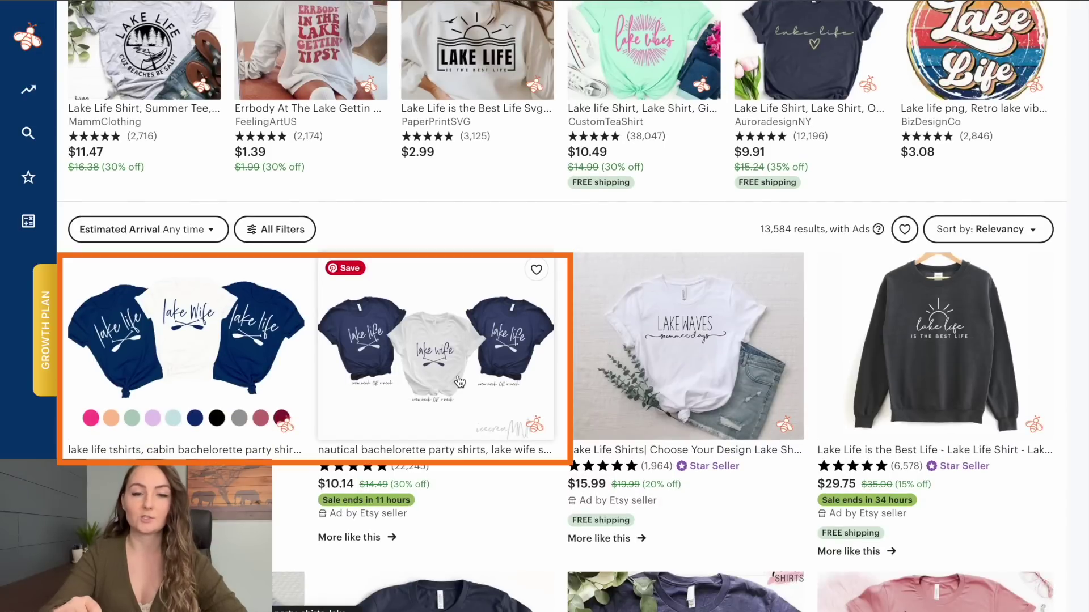
pyautogui.scroll(-5, 1058, 376)
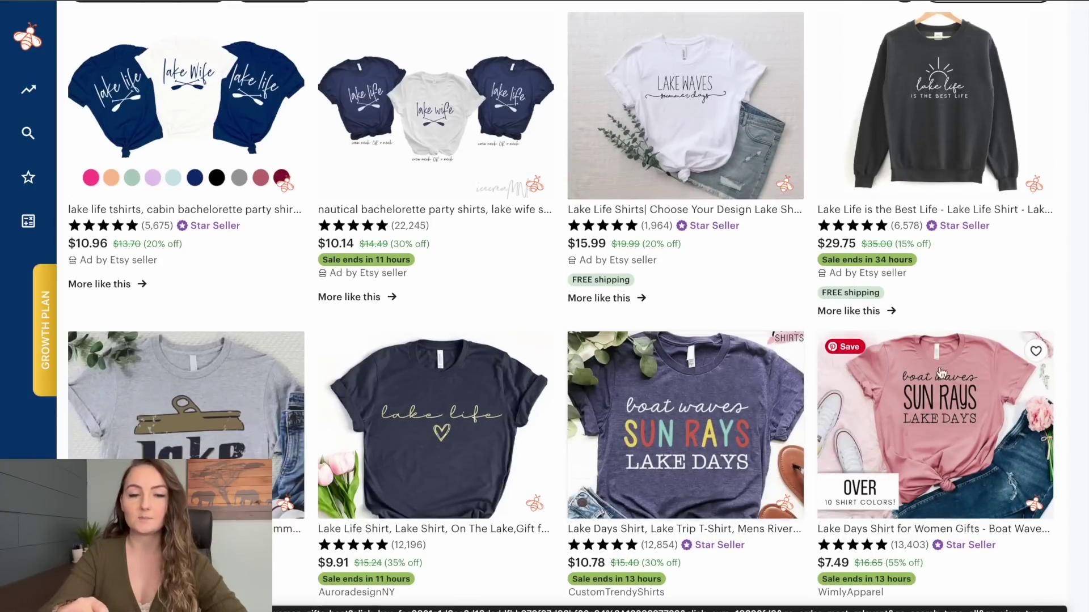
pyautogui.scroll(-1, 932, 393)
pyautogui.scroll(-8, 932, 392)
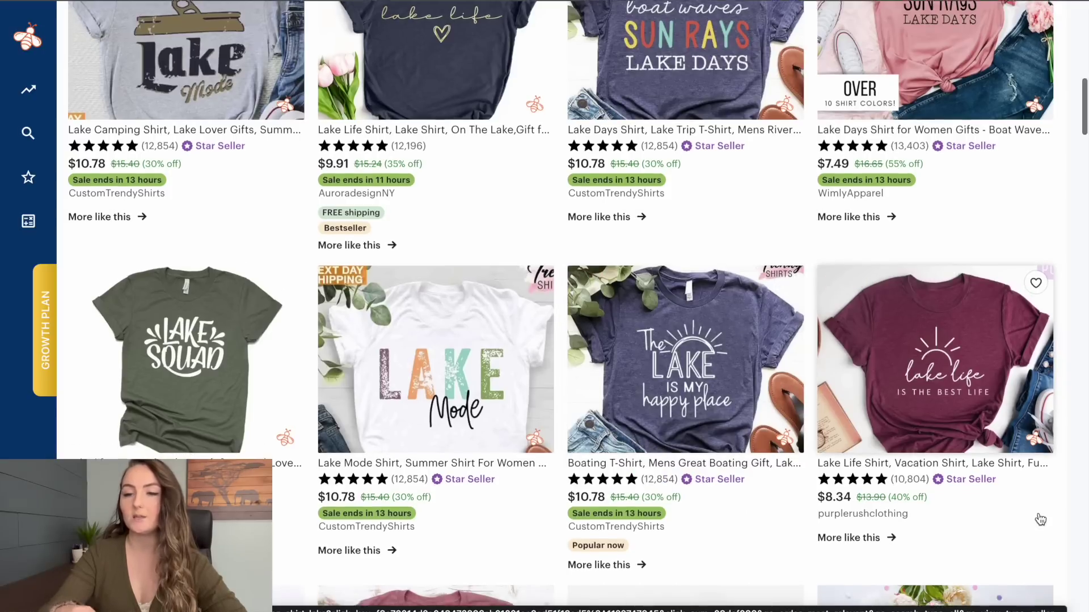
pyautogui.scroll(-6, 1041, 517)
pyautogui.scroll(-1, 1039, 513)
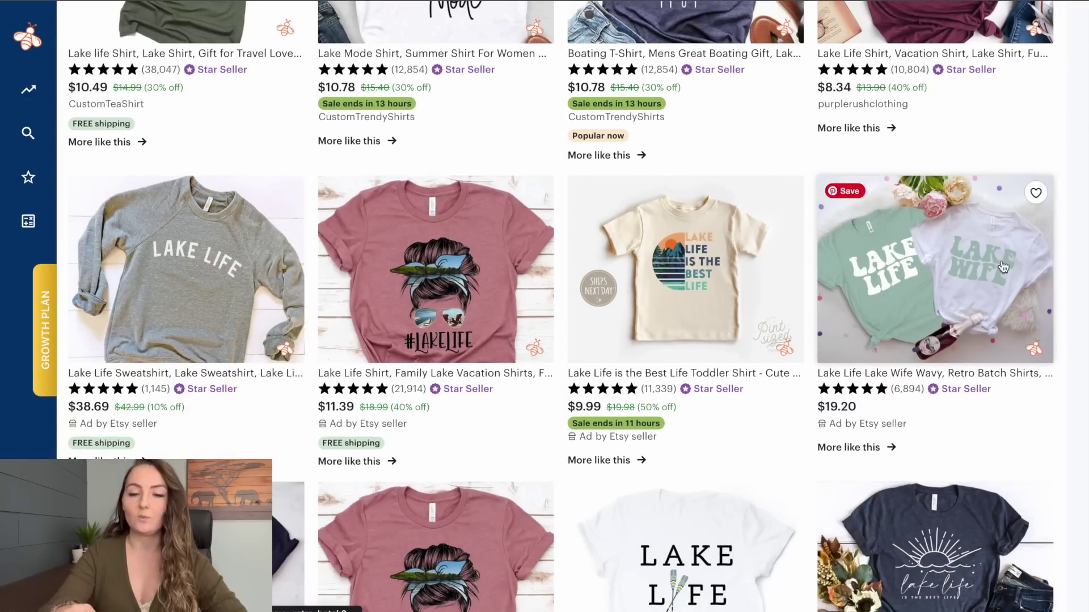
pyautogui.scroll(10, 439, 284)
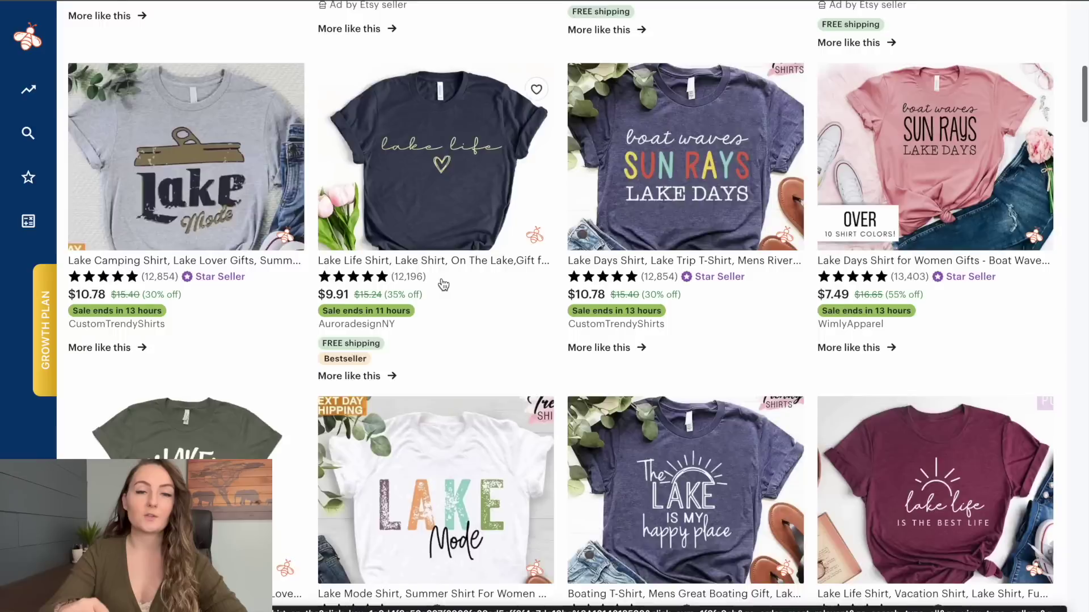
pyautogui.scroll(6, 444, 284)
# Step: Run EverBee Product Analytics on the "Lake Life Shirt" listings and sort them by estimated total sales, highest first
pyautogui.moveTo(91, 100)
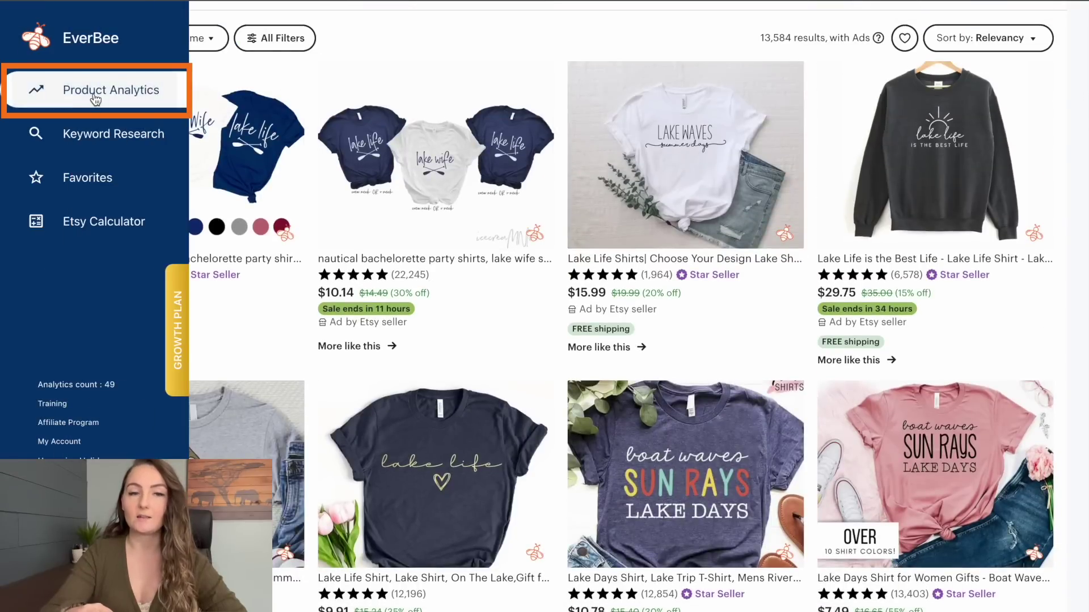
pyautogui.click(95, 97)
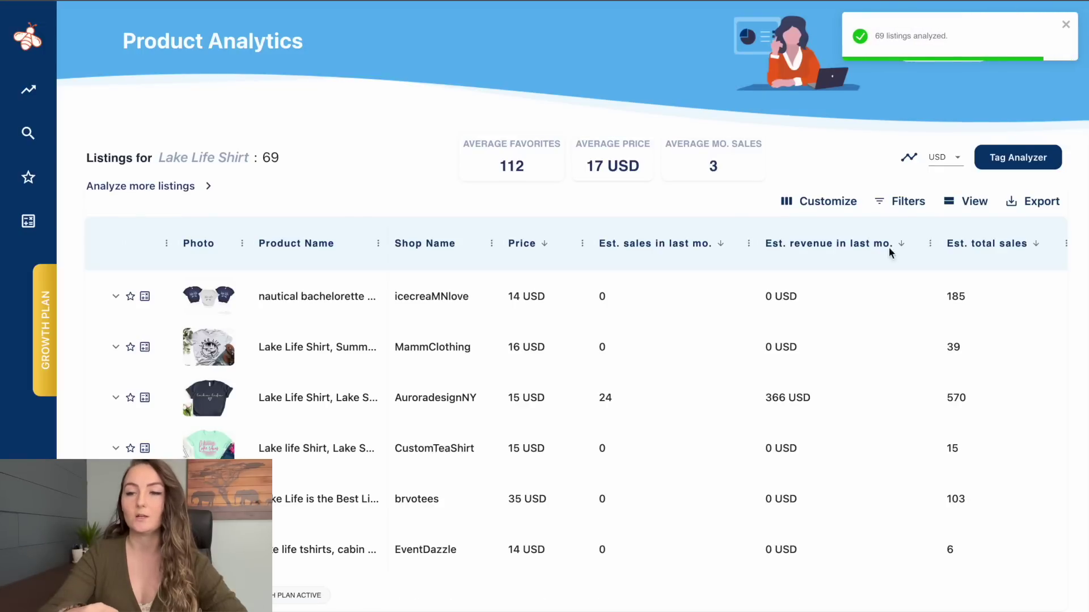
pyautogui.click(1036, 248)
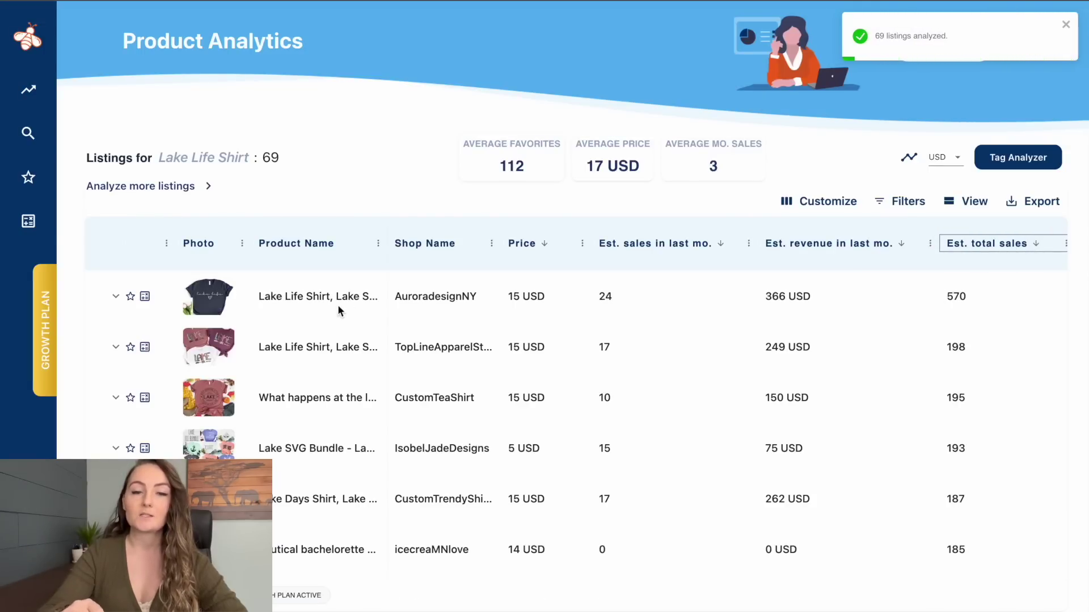
# Step: Review the listing age and tags of the Lake Life shirts from AuroradesignNY and TopLineApparelStore, collapsing each one's details
pyautogui.click(115, 296)
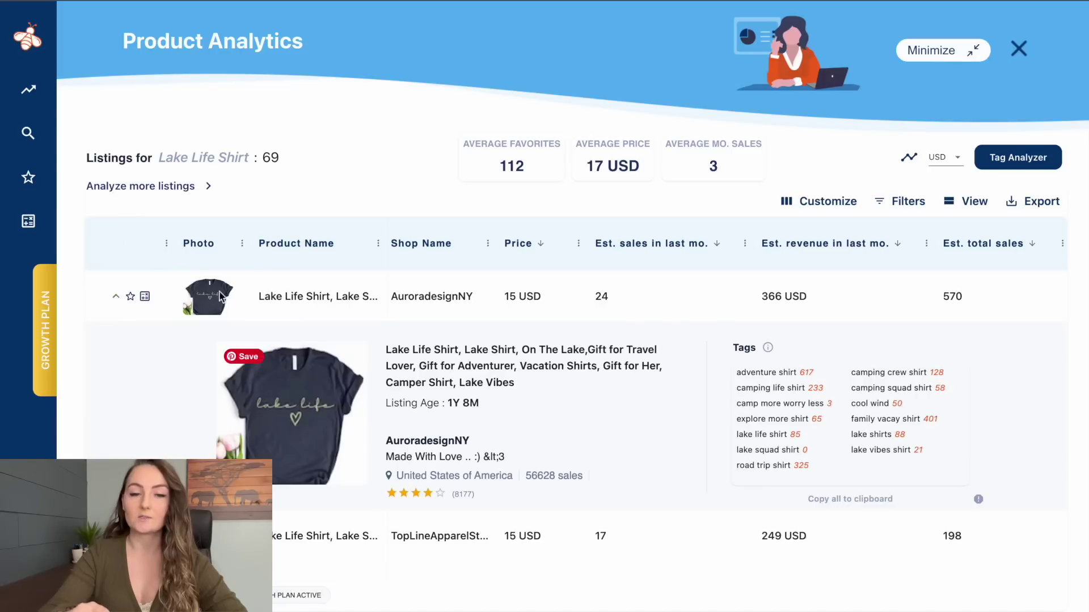
pyautogui.click(116, 296)
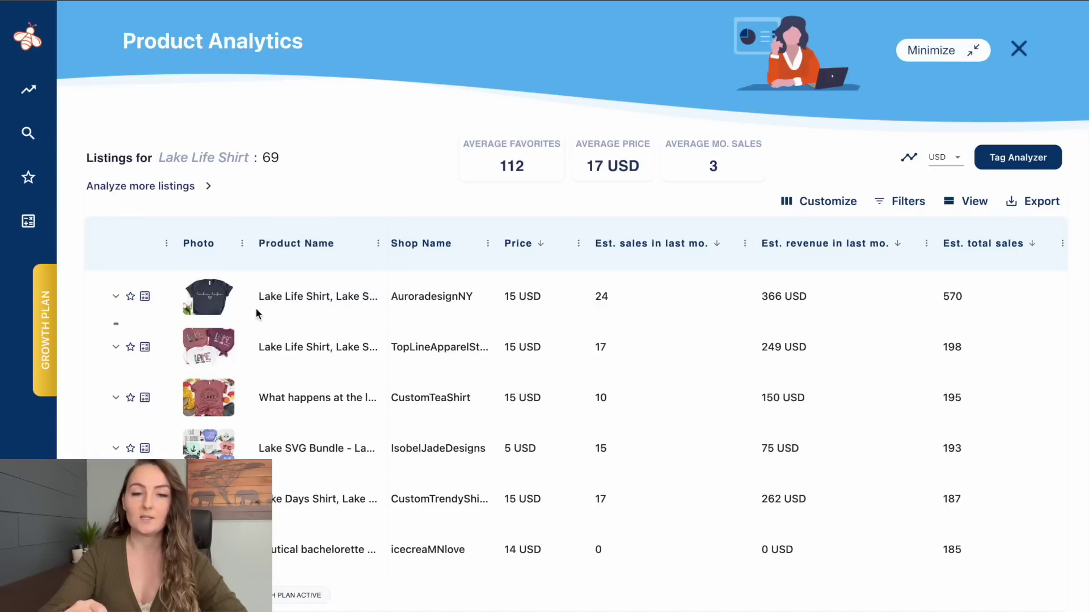
pyautogui.click(115, 347)
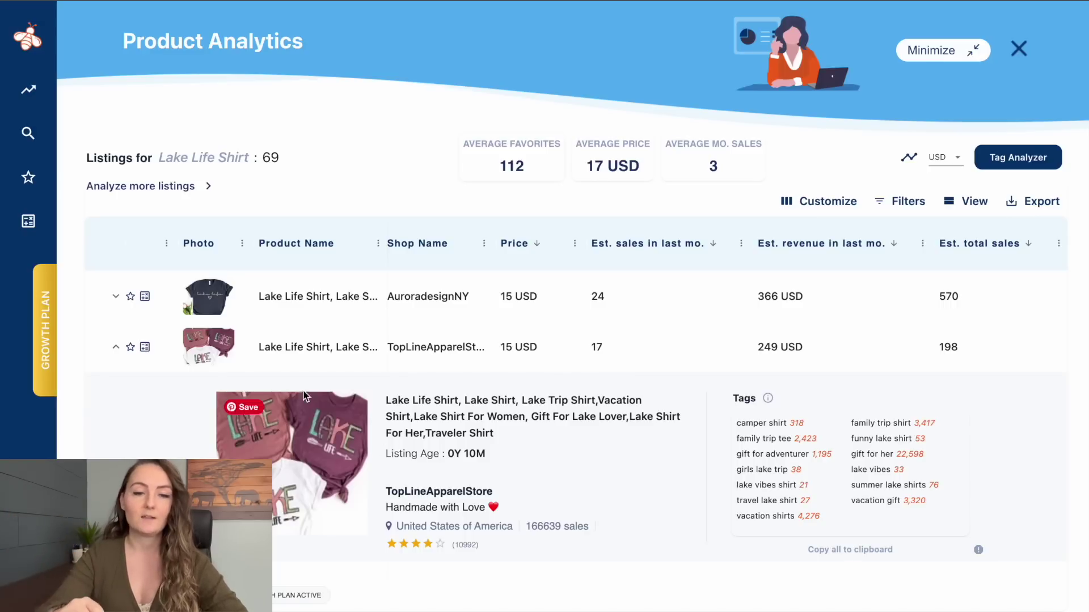
pyautogui.click(117, 347)
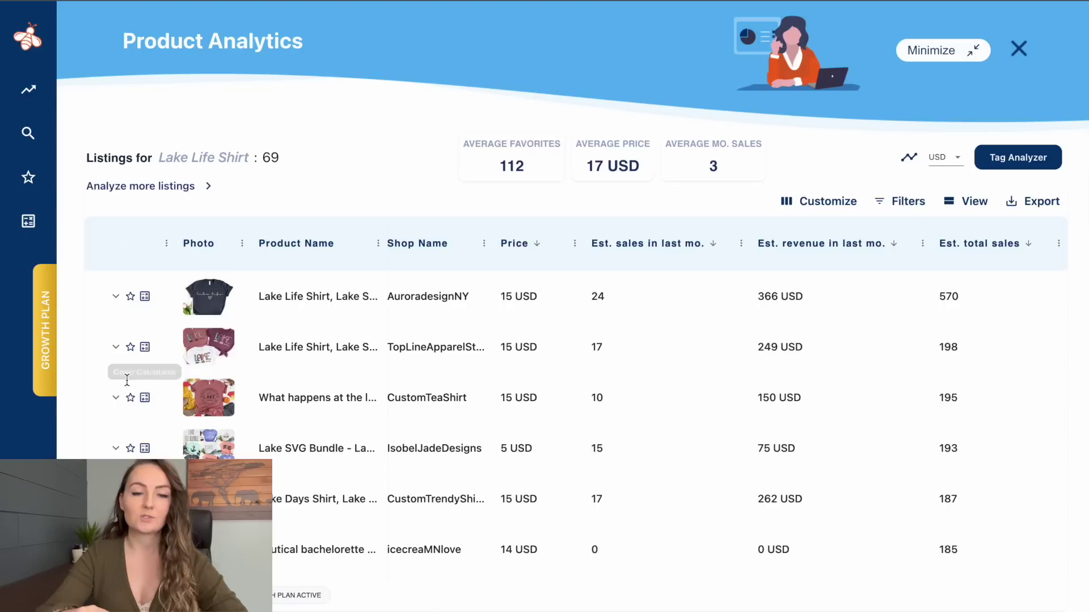
# Step: Review the details of CustomTeaShirt's "What happens at the lake" shirt and CustomTrendyShirts' Lake Days shirt, and close Product Analytics
pyautogui.click(114, 399)
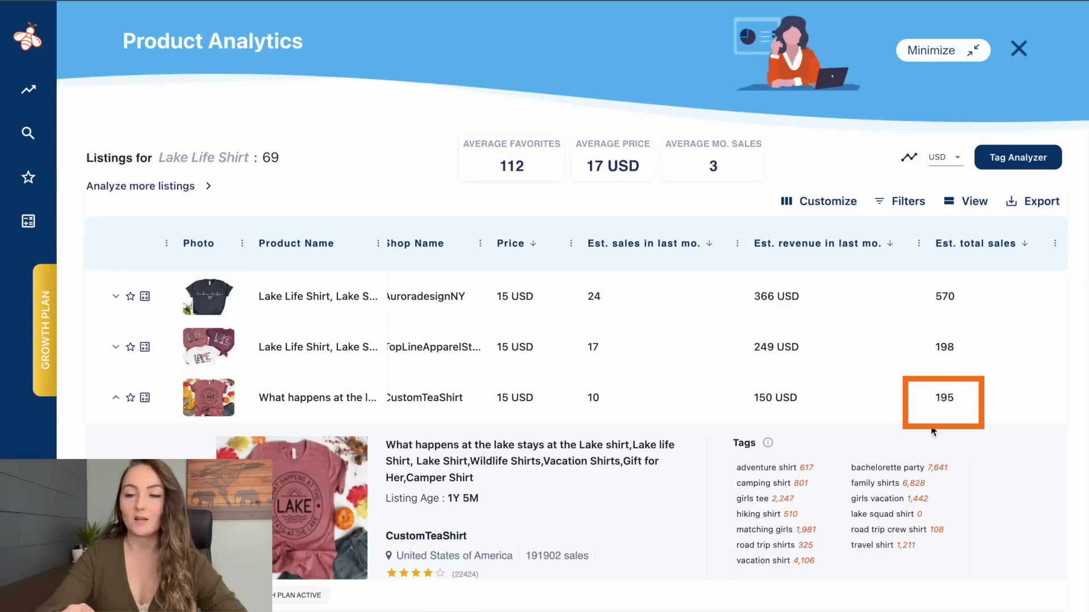
pyautogui.click(114, 397)
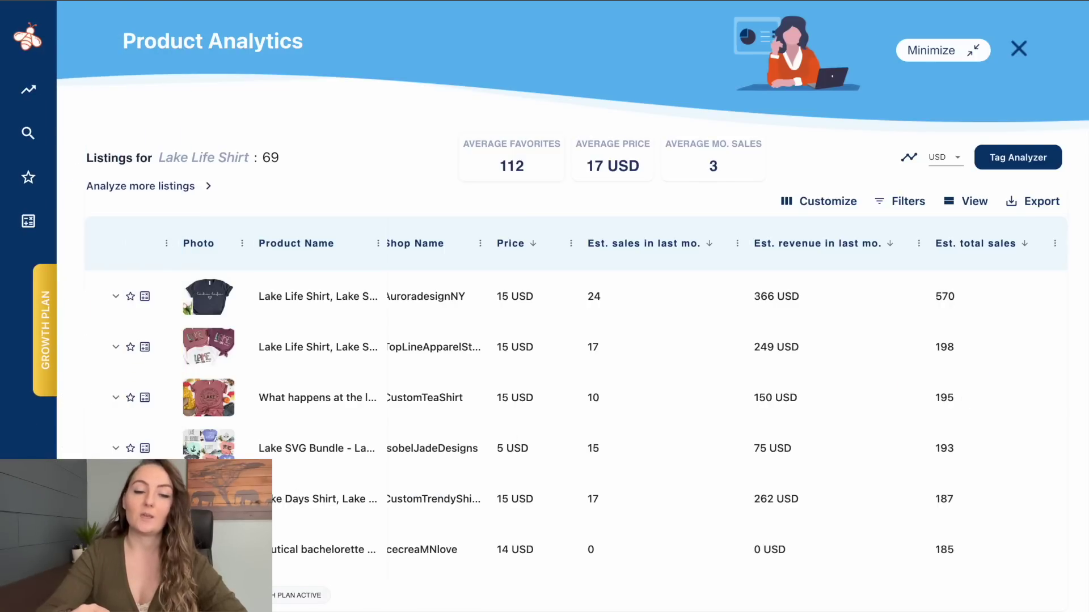
pyautogui.click(116, 499)
pyautogui.scroll(-2, 119, 380)
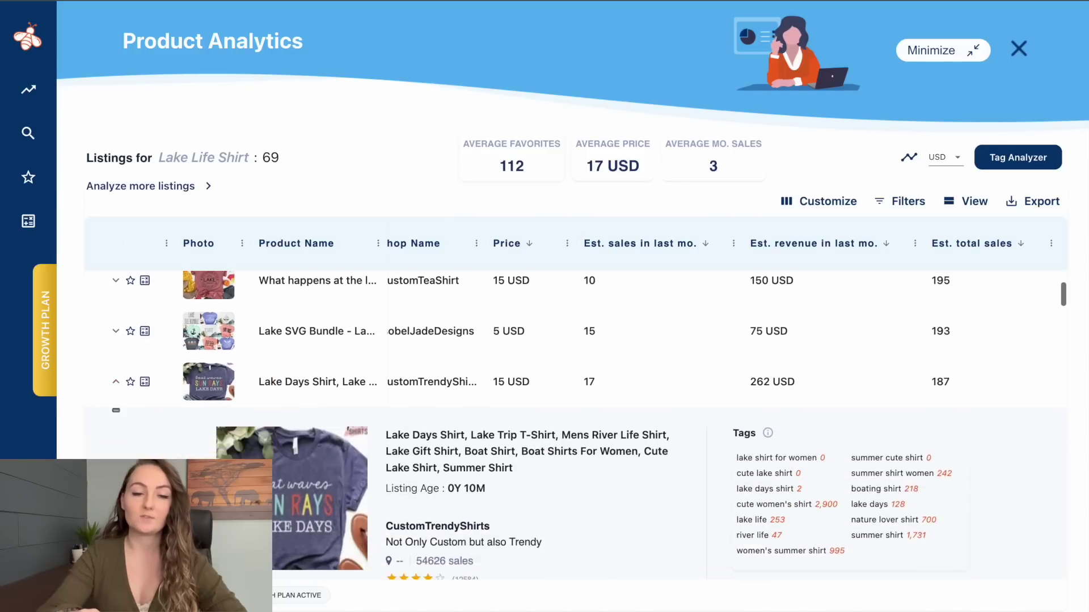
pyautogui.click(116, 381)
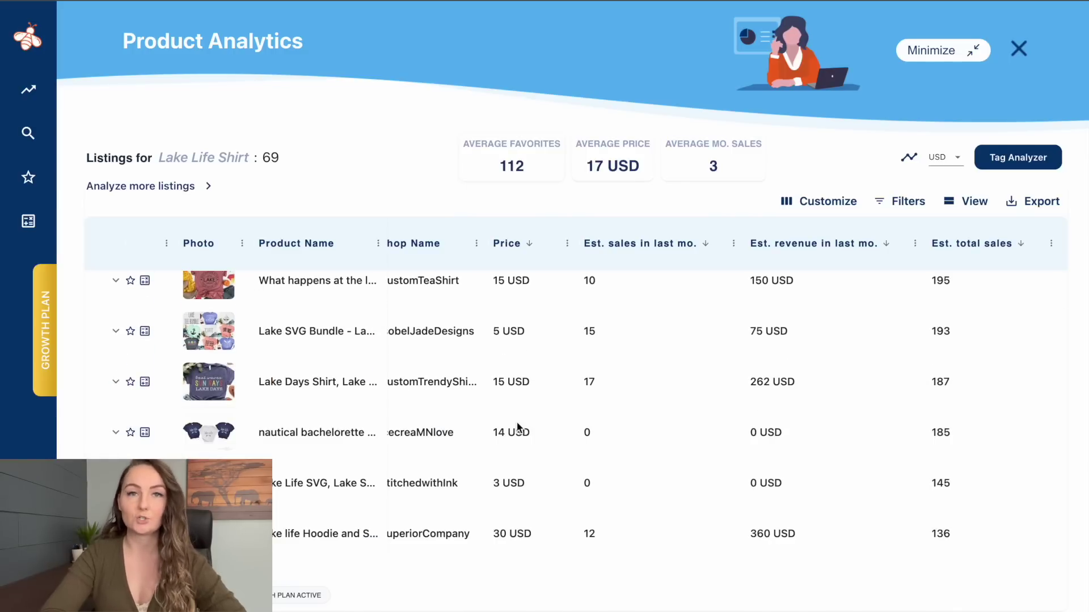
pyautogui.click(1019, 48)
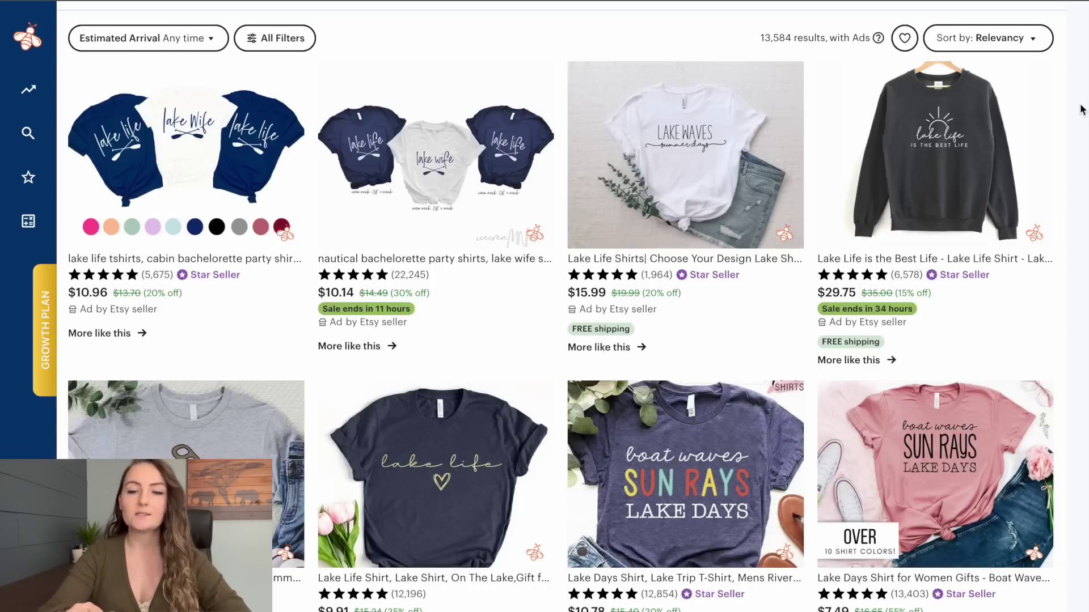
# Step: Browse further through the "Lake Life Shirt" results to compare lake-themed phrases, fonts and graphic styles
pyautogui.scroll(-7, 1081, 109)
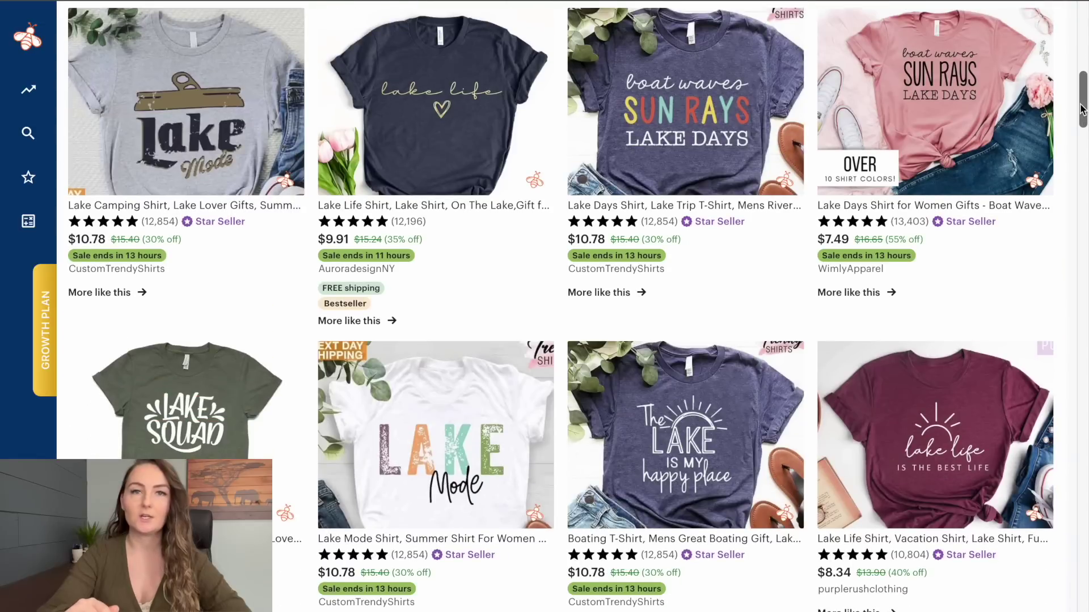
pyautogui.scroll(-8, 1081, 109)
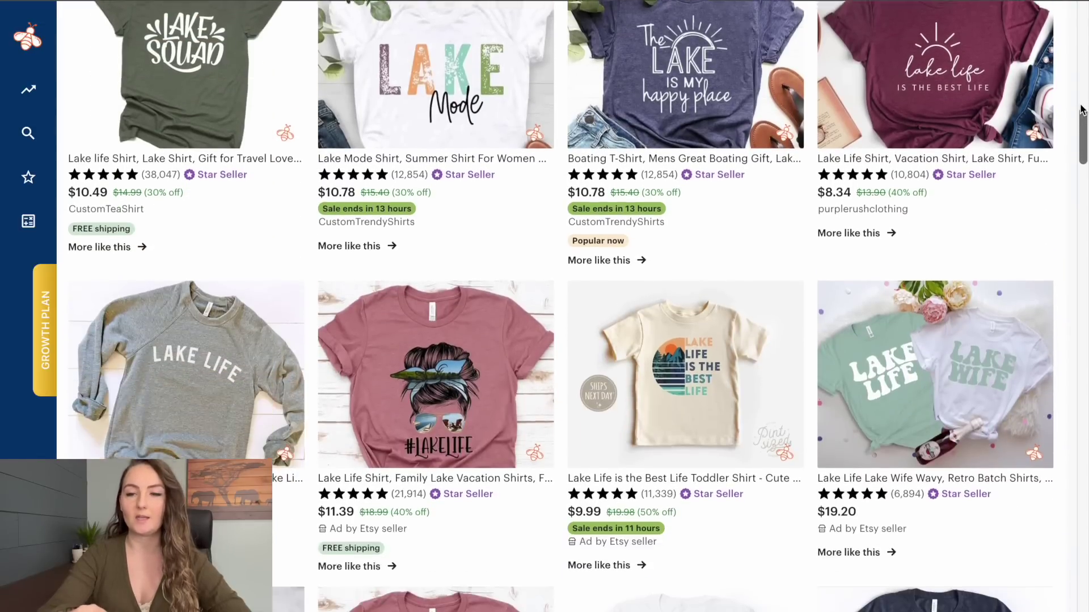
pyautogui.scroll(-15, 1081, 109)
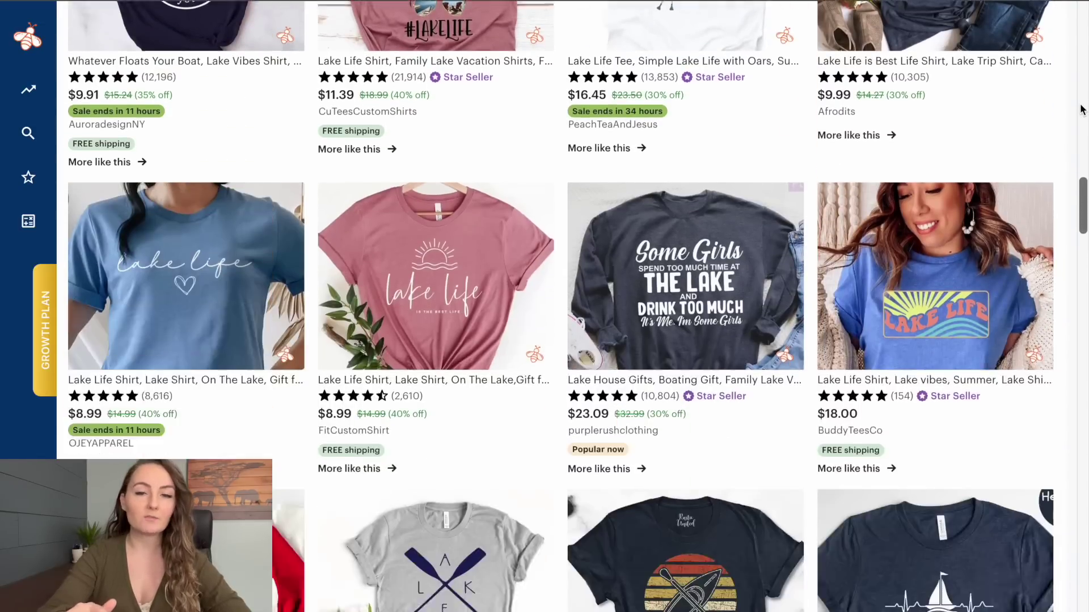
pyautogui.scroll(-10, 1081, 110)
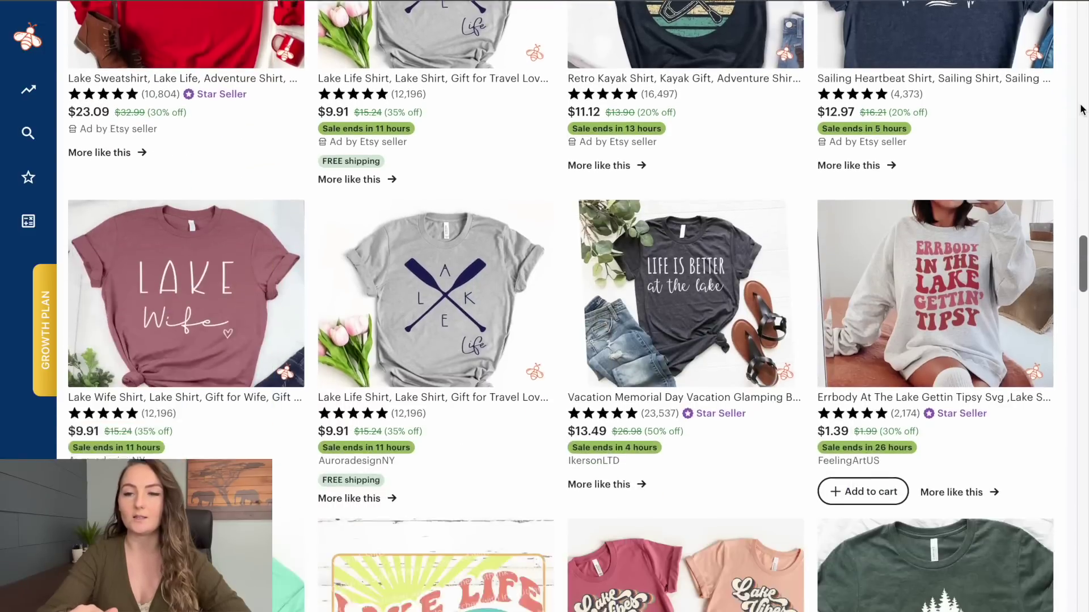
pyautogui.scroll(-9, 1081, 109)
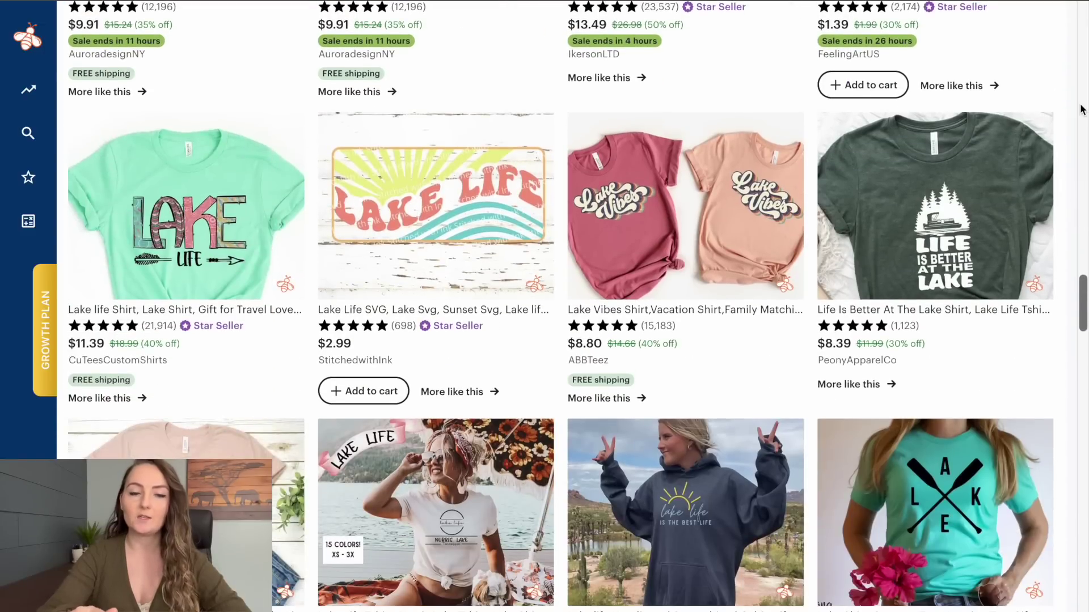
pyautogui.scroll(-11, 1081, 110)
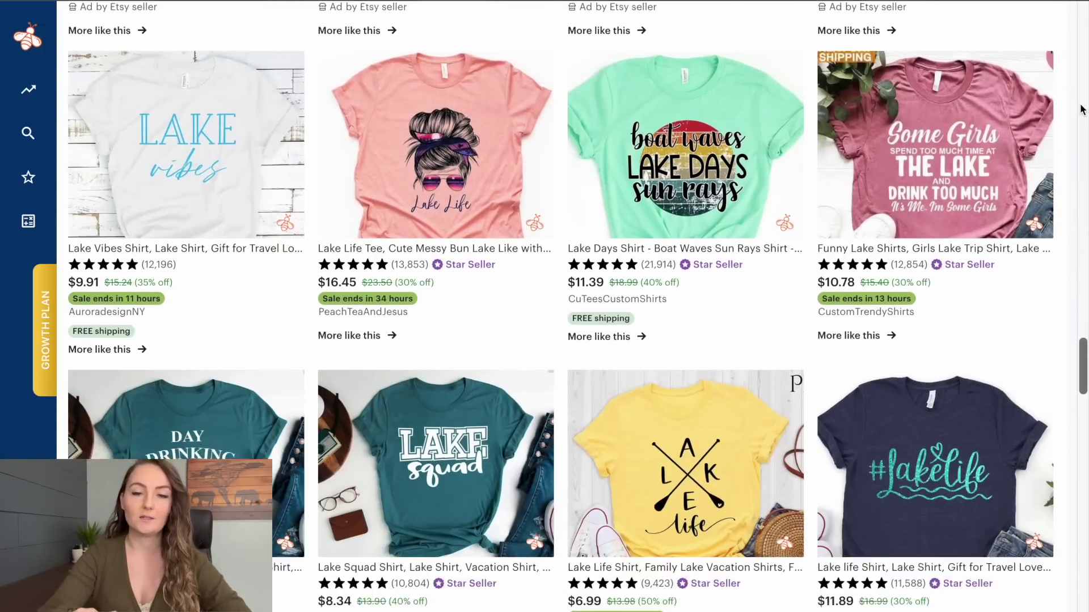
pyautogui.scroll(-8, 1081, 109)
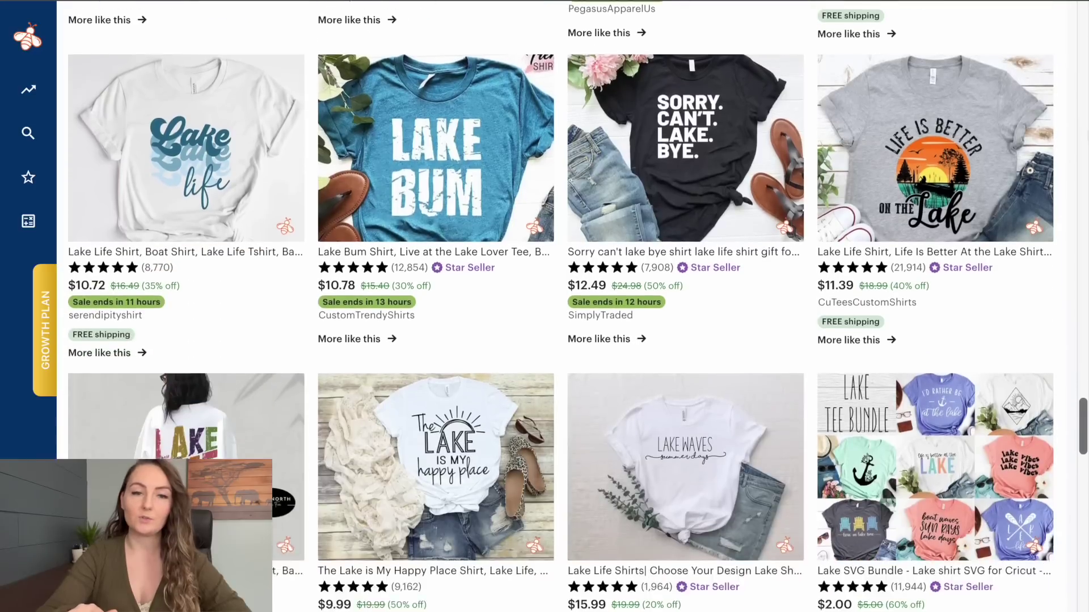
pyautogui.scroll(-2, 1084, 134)
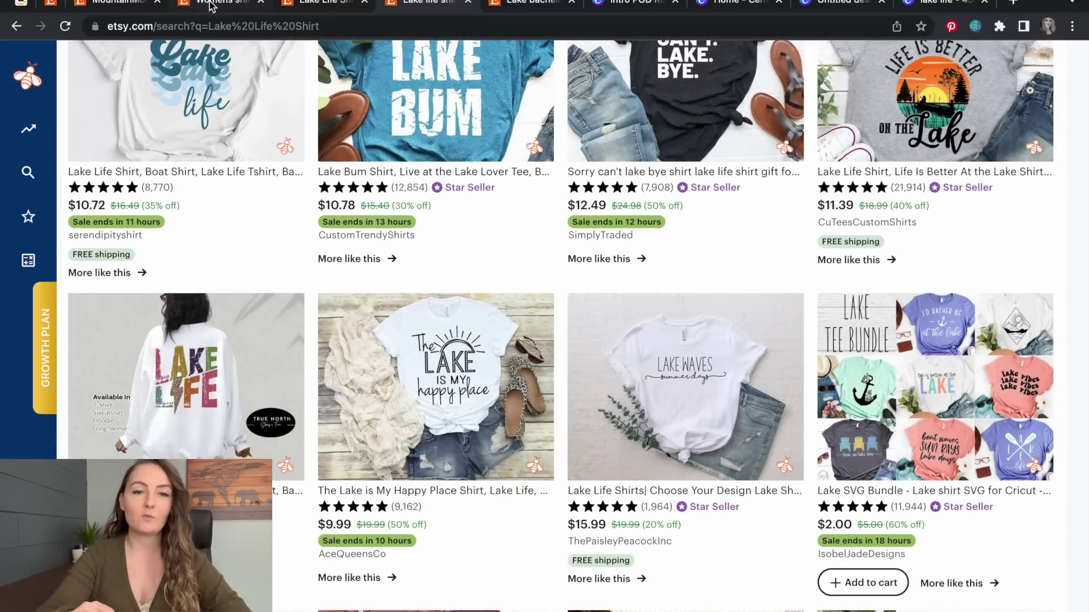
# Step: Switch to the Etsy "womens shirts" search results and examine popular shirt designs for layout and style inspiration
pyautogui.click(211, 6)
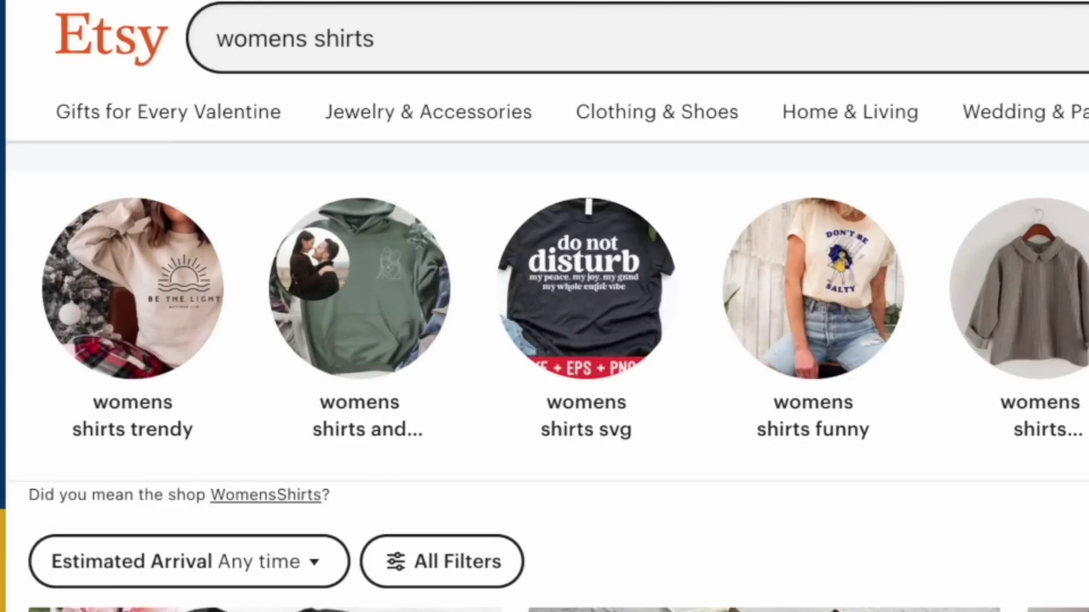
pyautogui.scroll(-6, 1079, 233)
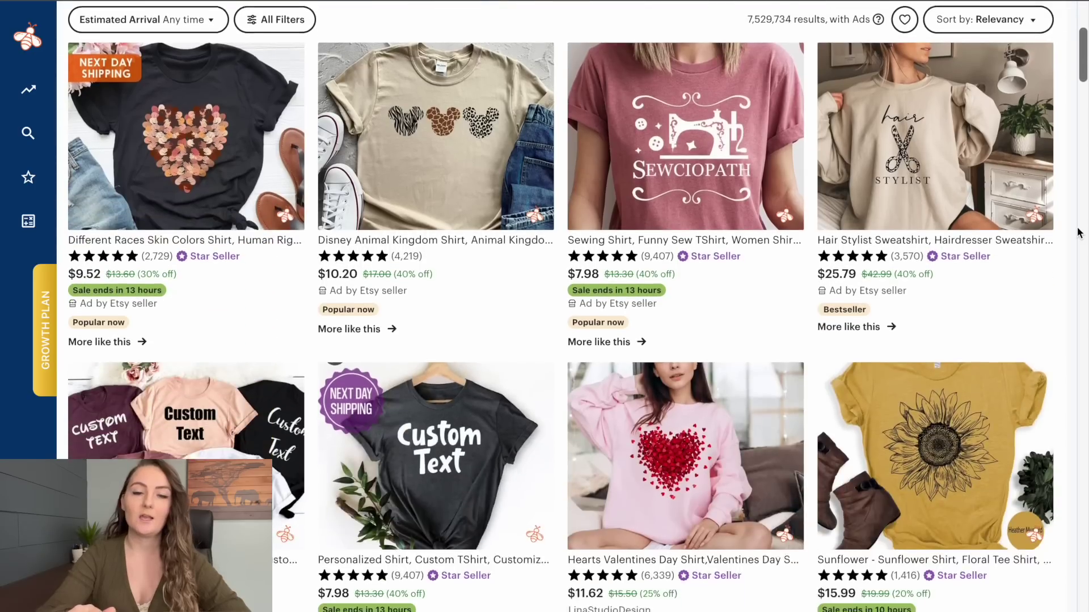
pyautogui.scroll(-5, 1079, 232)
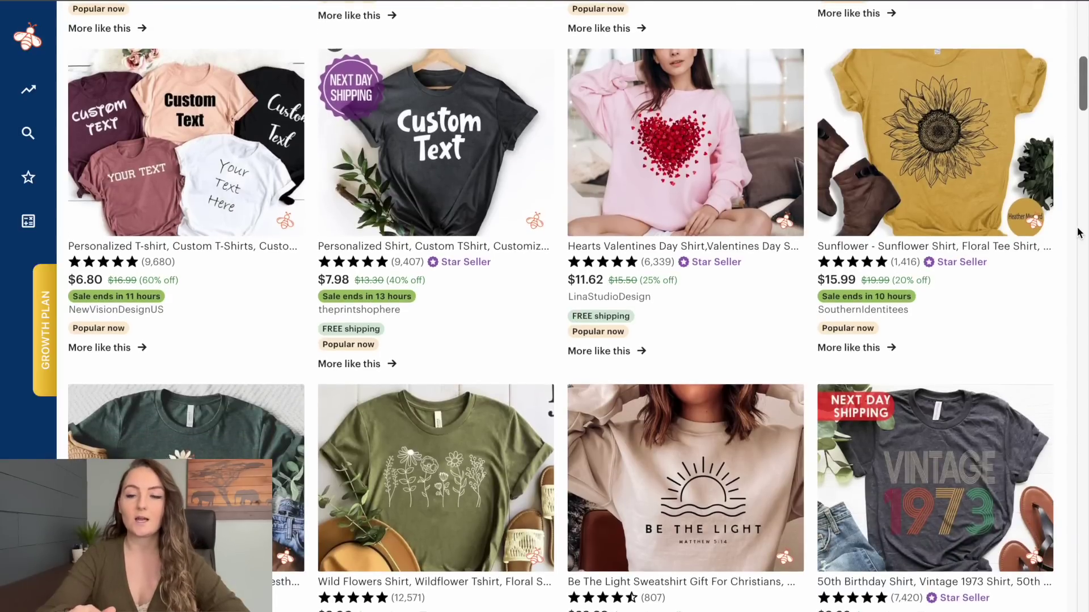
pyautogui.scroll(-1, 1079, 232)
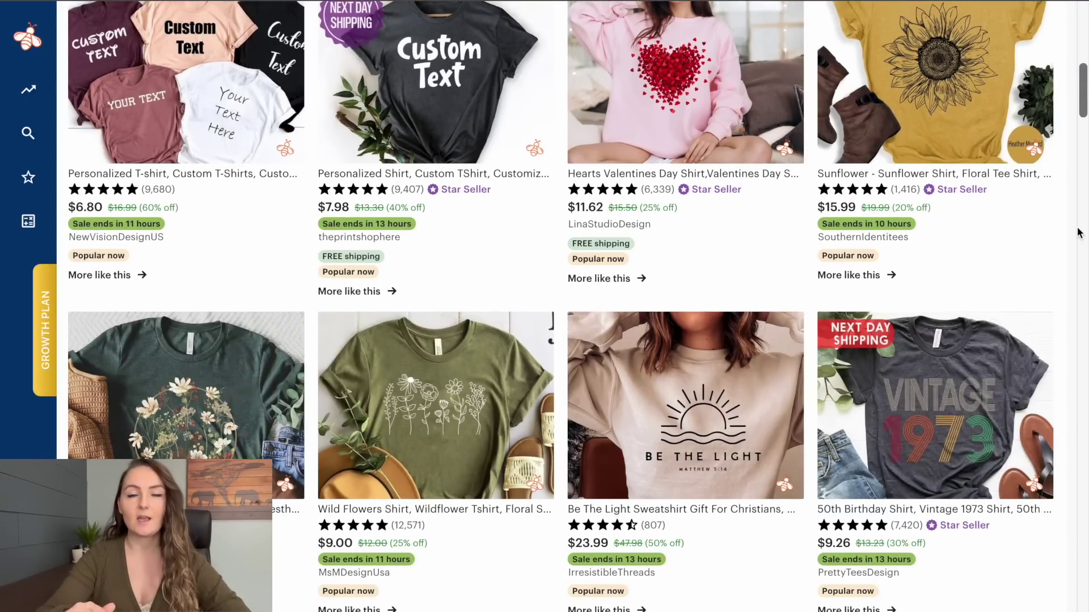
pyautogui.scroll(-2, 1079, 233)
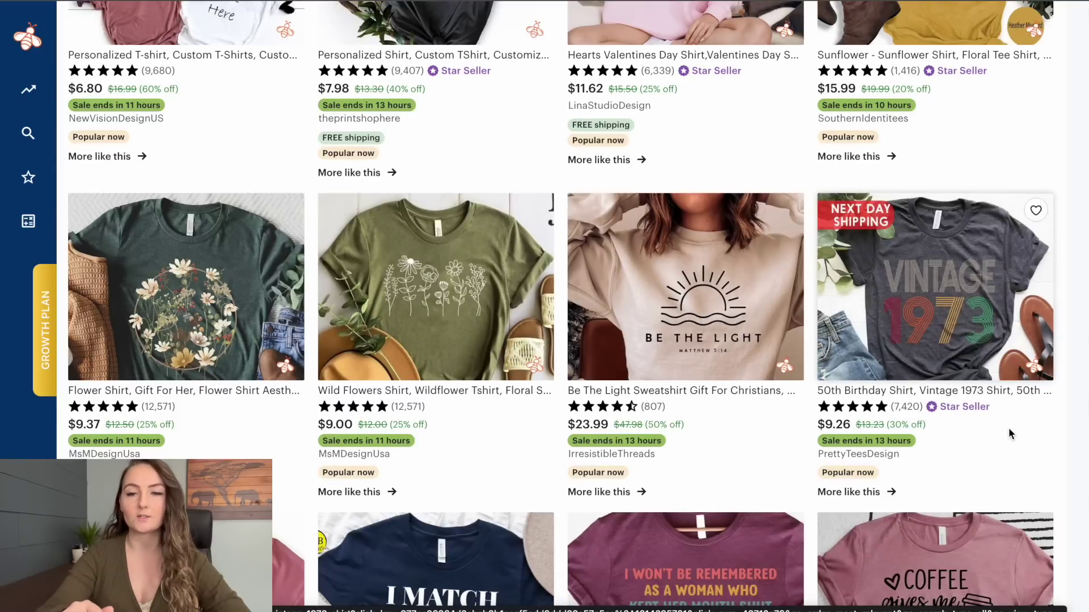
pyautogui.scroll(-5, 1045, 454)
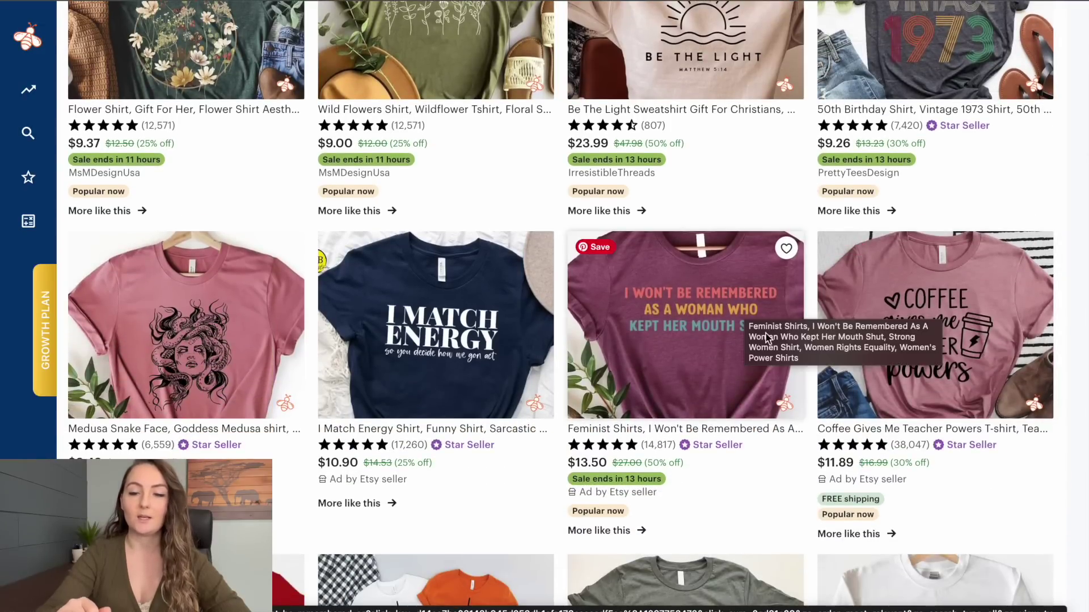
pyautogui.scroll(-5, 1030, 489)
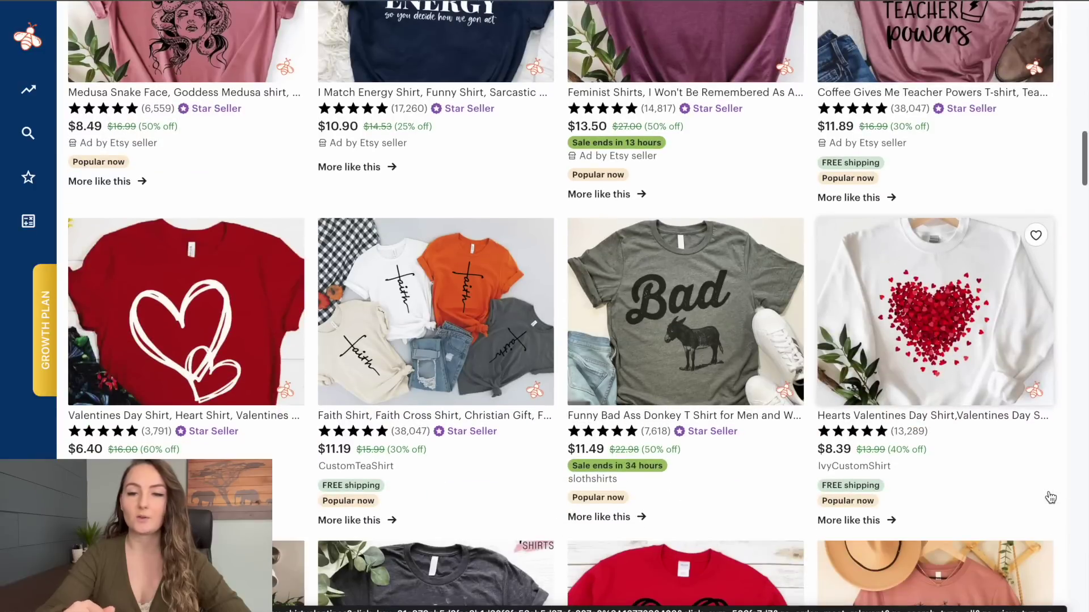
# Step: Continue through the "womens shirts" results, comparing the graphics, fonts and text arrangements on further shirt listings
pyautogui.scroll(-7, 1050, 497)
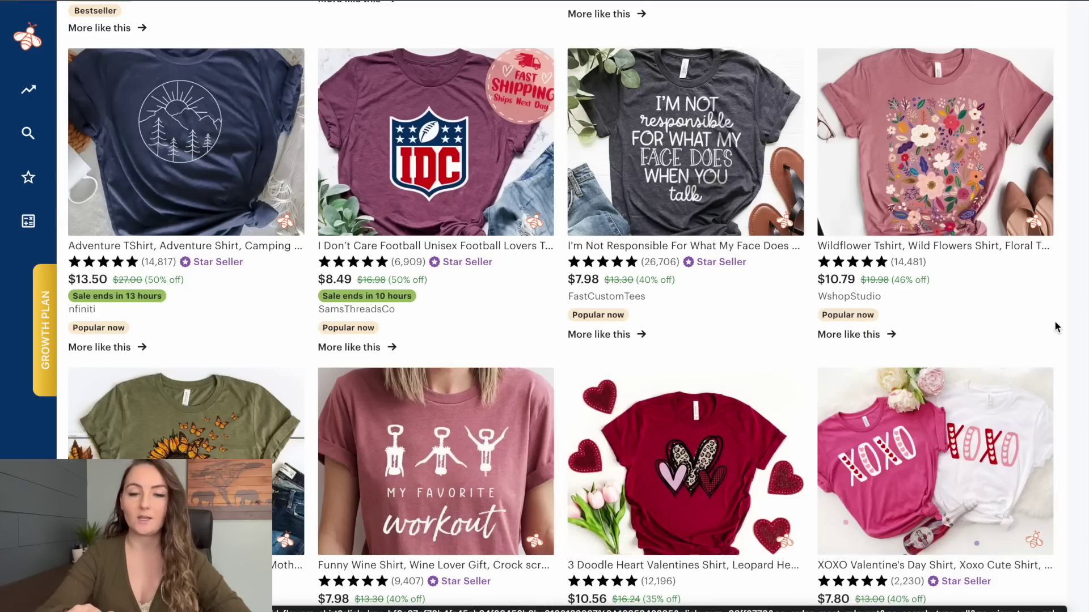
pyautogui.scroll(-2, 1055, 323)
pyautogui.scroll(-5, 1054, 326)
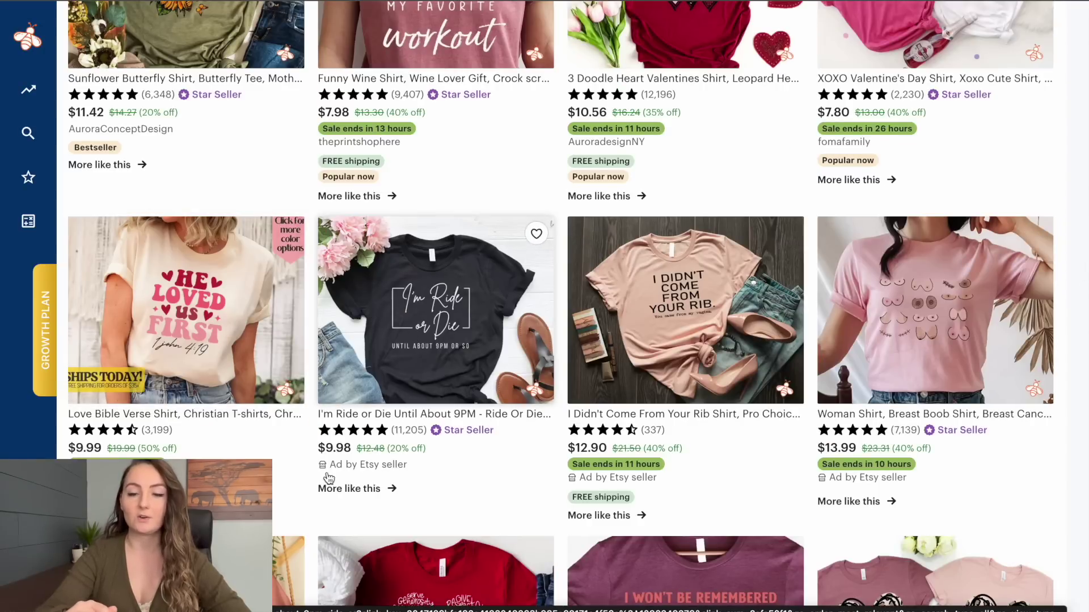
pyautogui.scroll(-4, 311, 490)
pyautogui.scroll(-4, 311, 489)
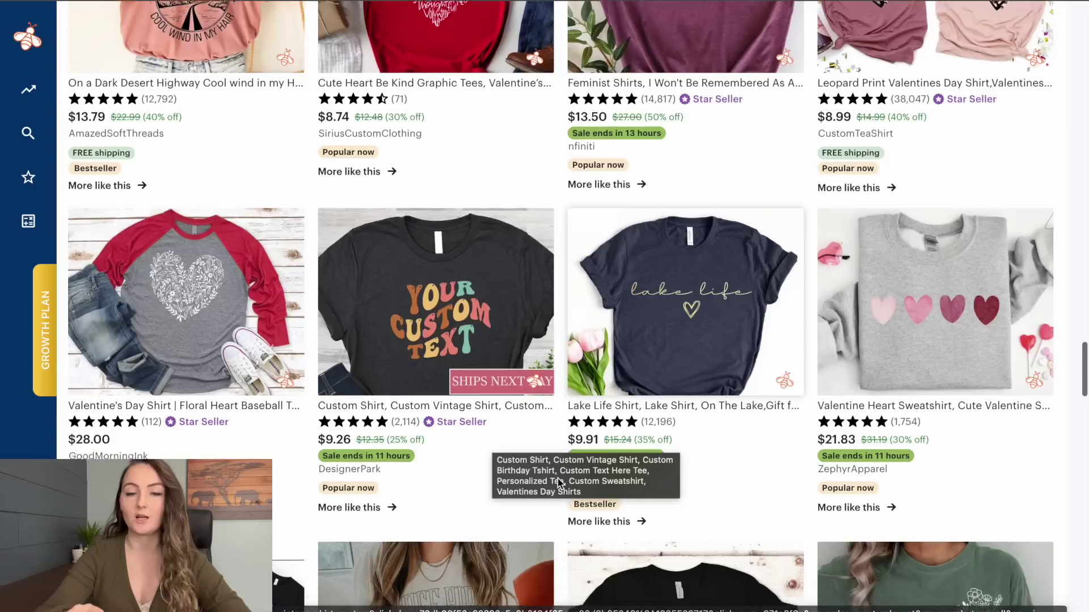
pyautogui.scroll(-6, 557, 479)
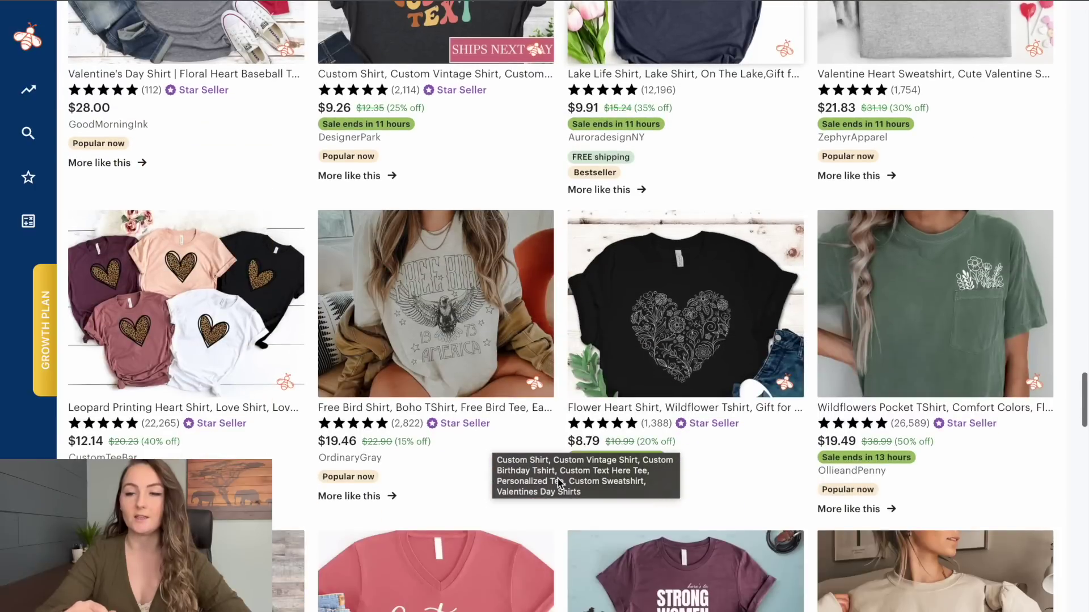
pyautogui.scroll(-8, 557, 478)
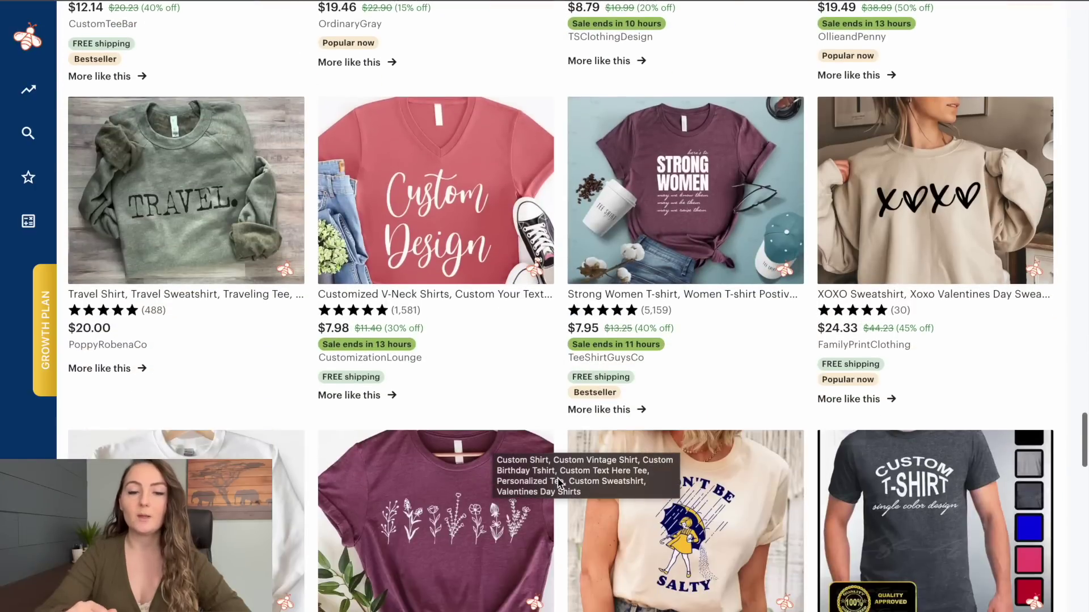
pyautogui.scroll(-2, 557, 479)
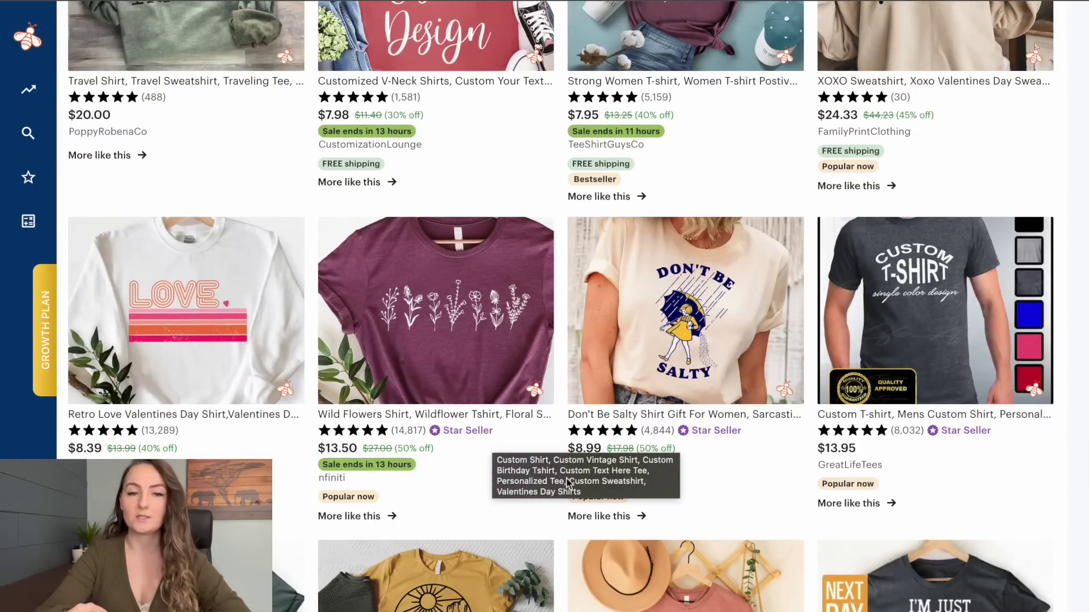
pyautogui.scroll(-3, 577, 524)
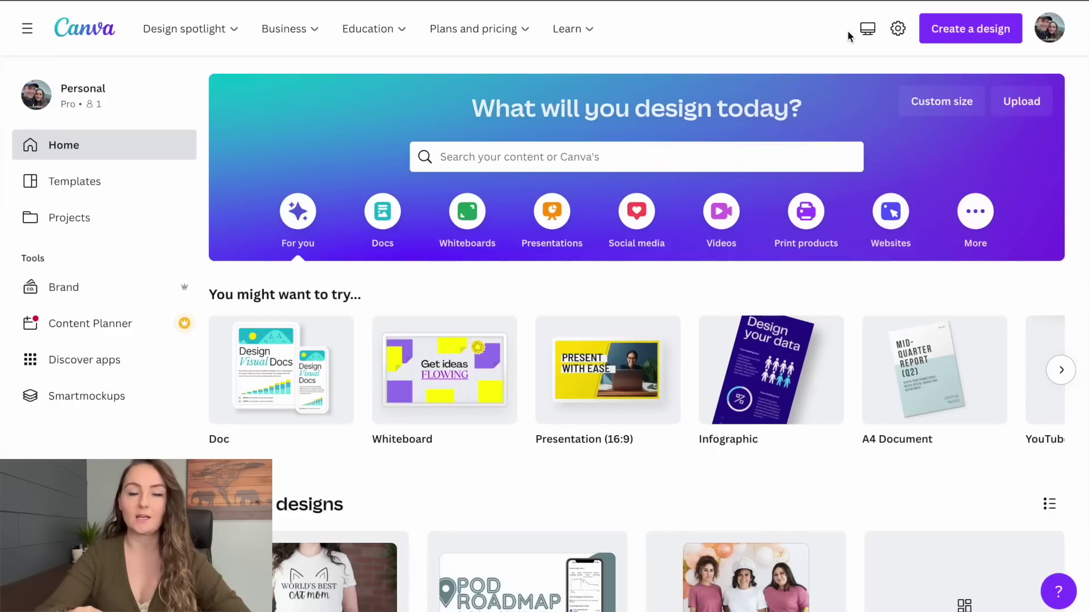
# Step: Switch to Canva and create a blank custom-size design of 4500 × 5100 px
pyautogui.click(966, 38)
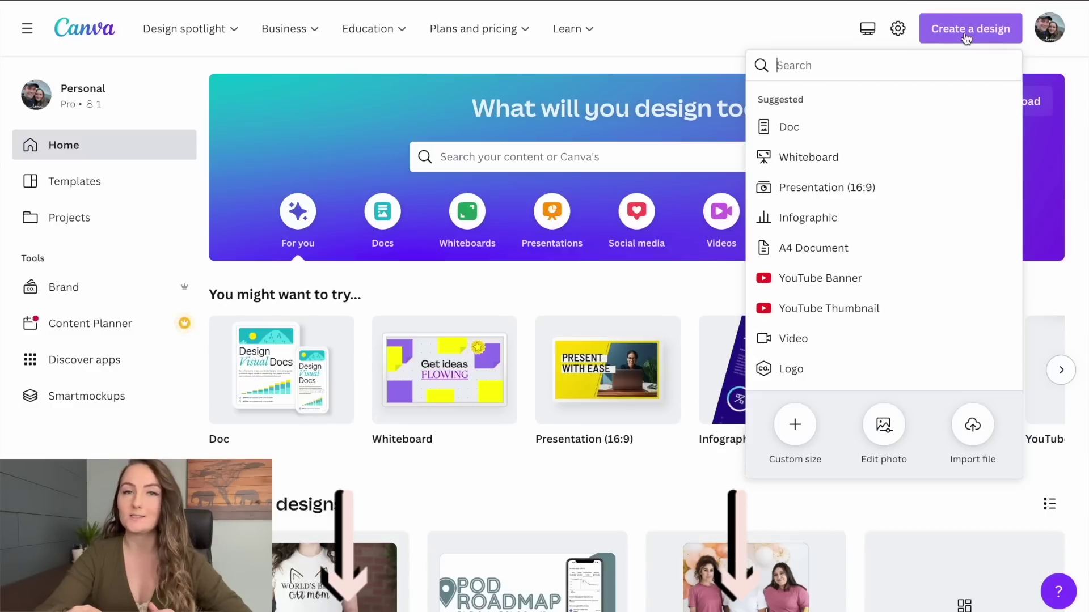
pyautogui.click(801, 424)
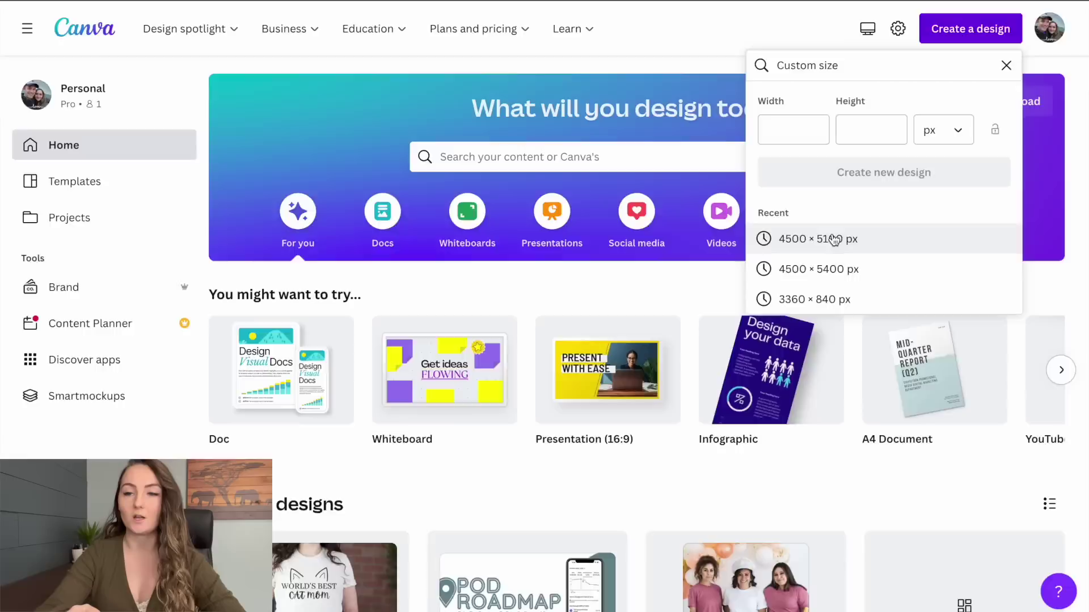
pyautogui.click(712, 343)
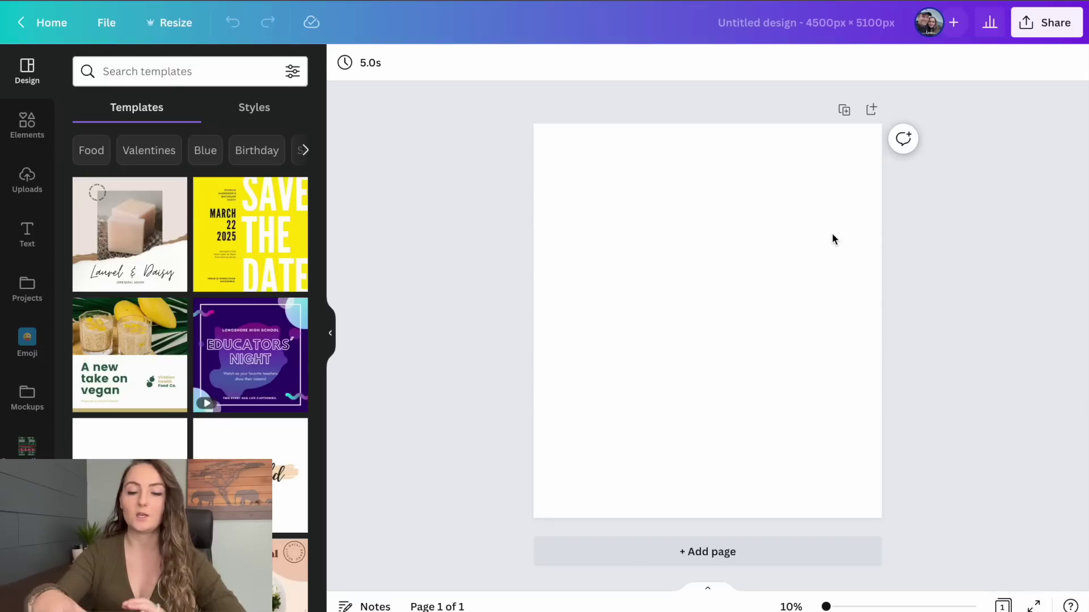
# Step: Add the text "LAKE LIFE", enlarge it to size 660 and place it centred near the page's upper edge
pyautogui.press('t')
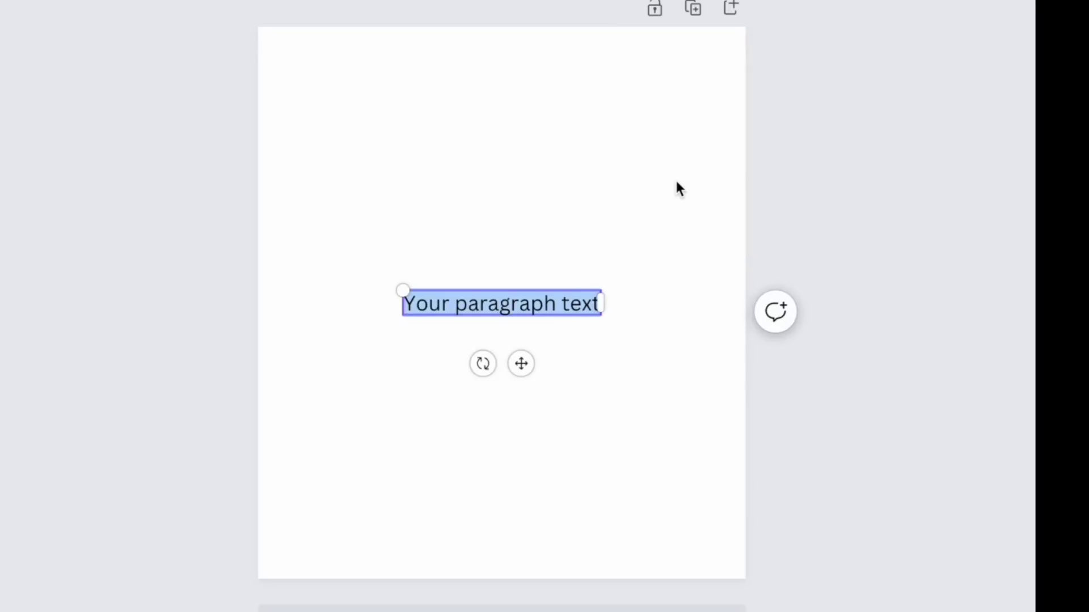
pyautogui.write('LAKE LIFE')
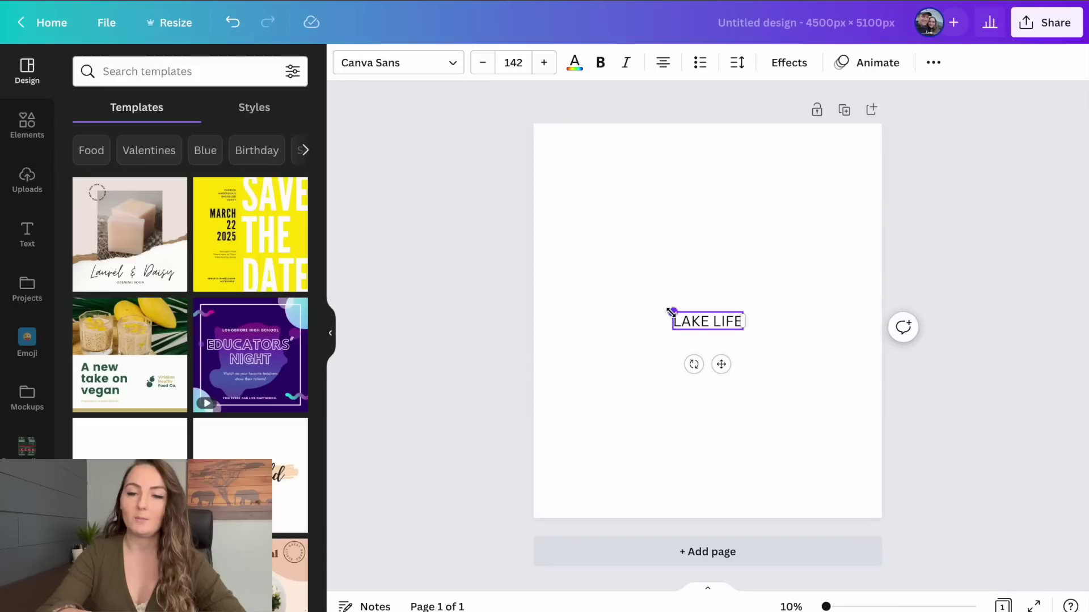
pyautogui.moveTo(448, 291); pyautogui.dragTo(266, 244)
pyautogui.moveTo(742, 331); pyautogui.dragTo(863, 359)
pyautogui.moveTo(747, 262); pyautogui.dragTo(751, 148)
# Step: Set the font of the "LAKE LIFE" text to Retro Hungry Regular
pyautogui.doubleClick(723, 177)
pyautogui.click(433, 65)
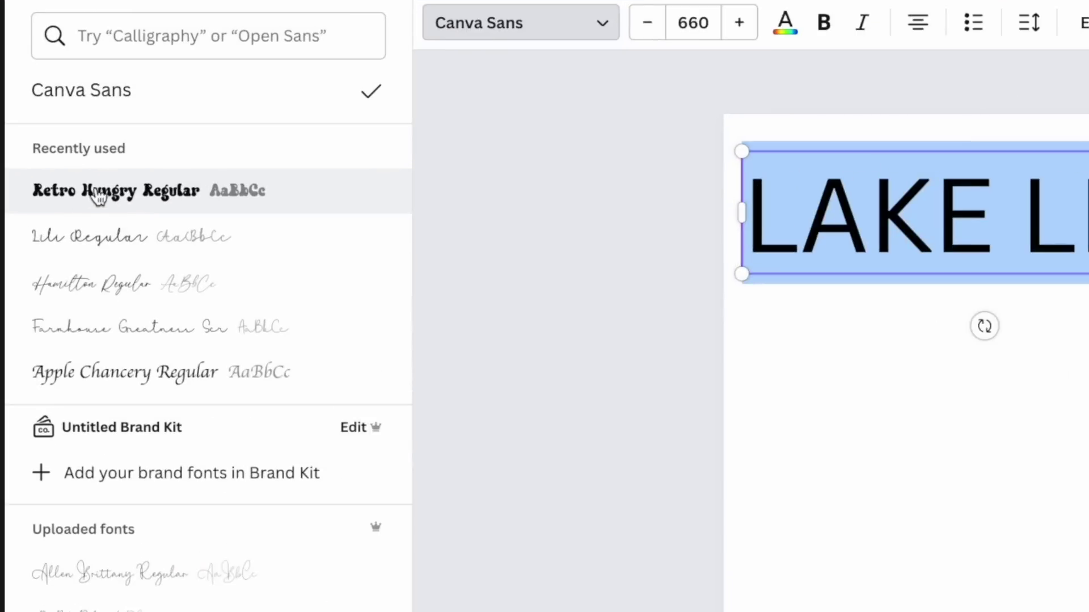
pyautogui.click(61, 196)
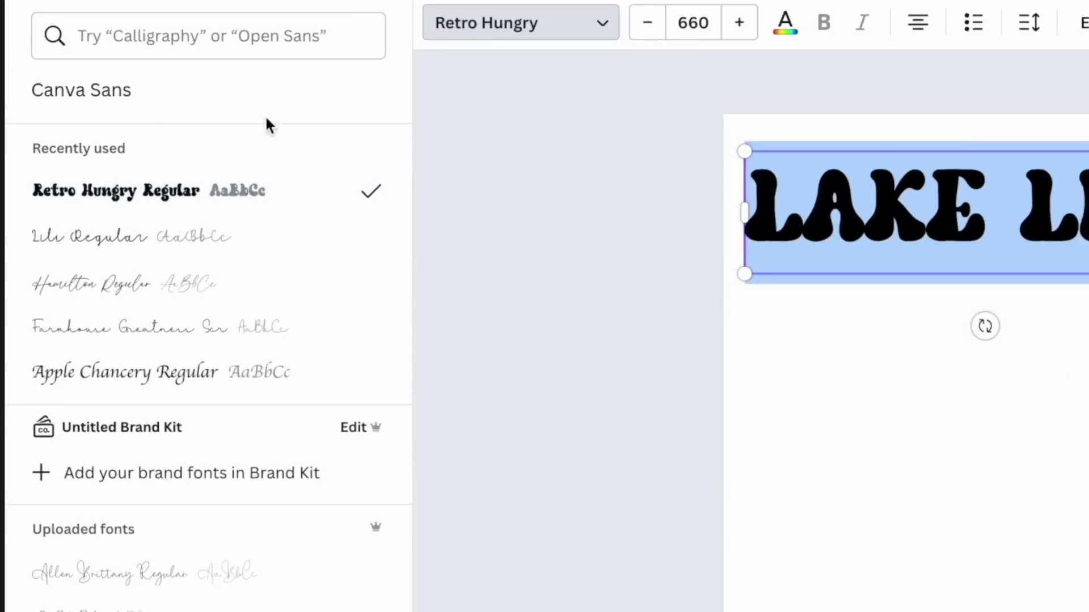
pyautogui.press('Escape')
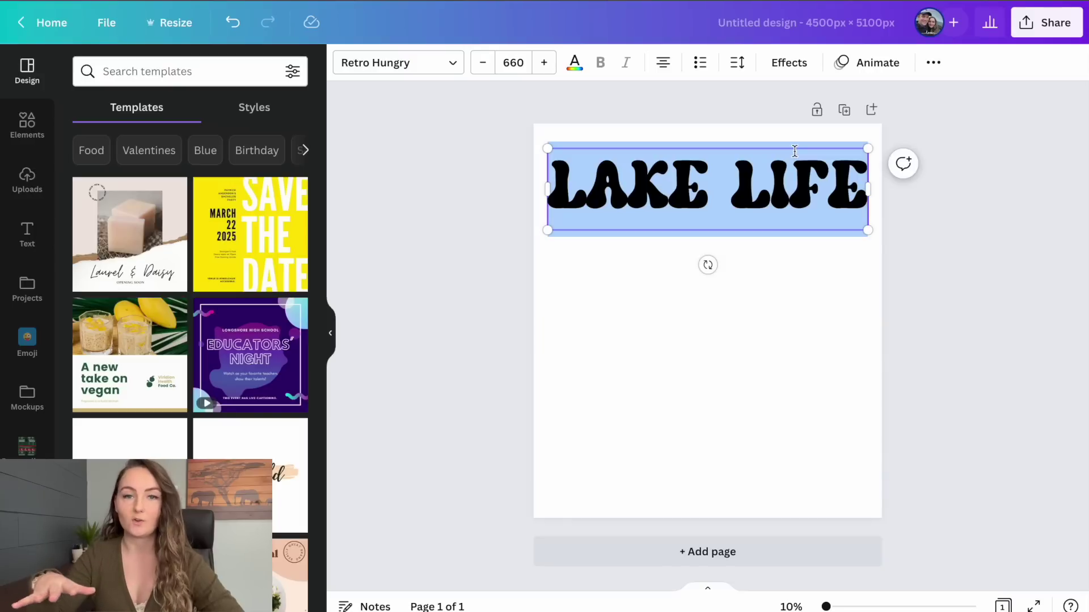
# Step: Search the font list for "RETRO" and look through the matching retro-style fonts
pyautogui.click(400, 65)
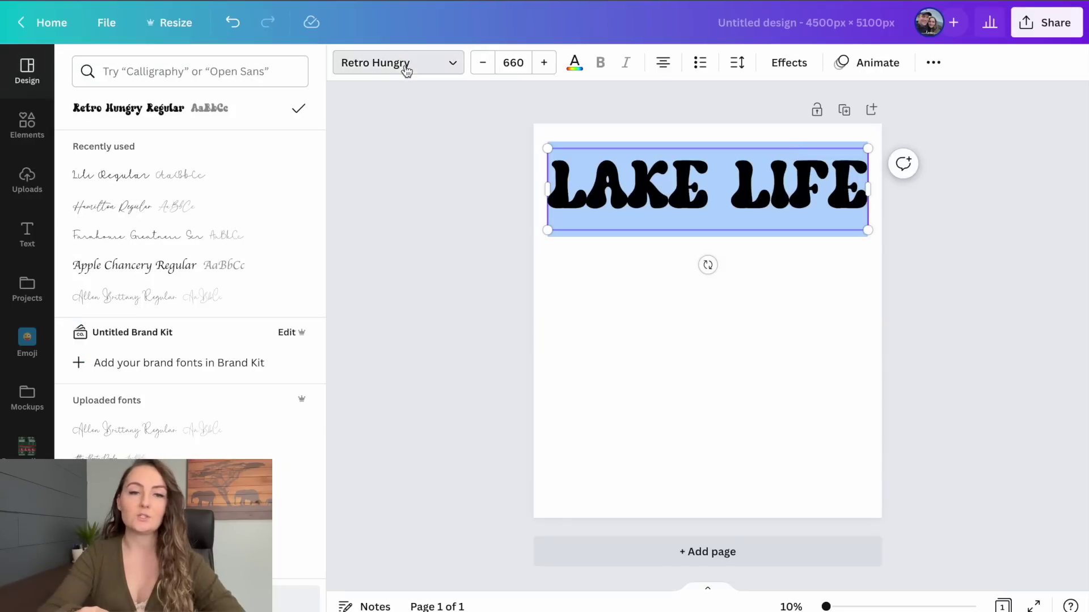
pyautogui.click(226, 68)
pyautogui.write('RETRO')
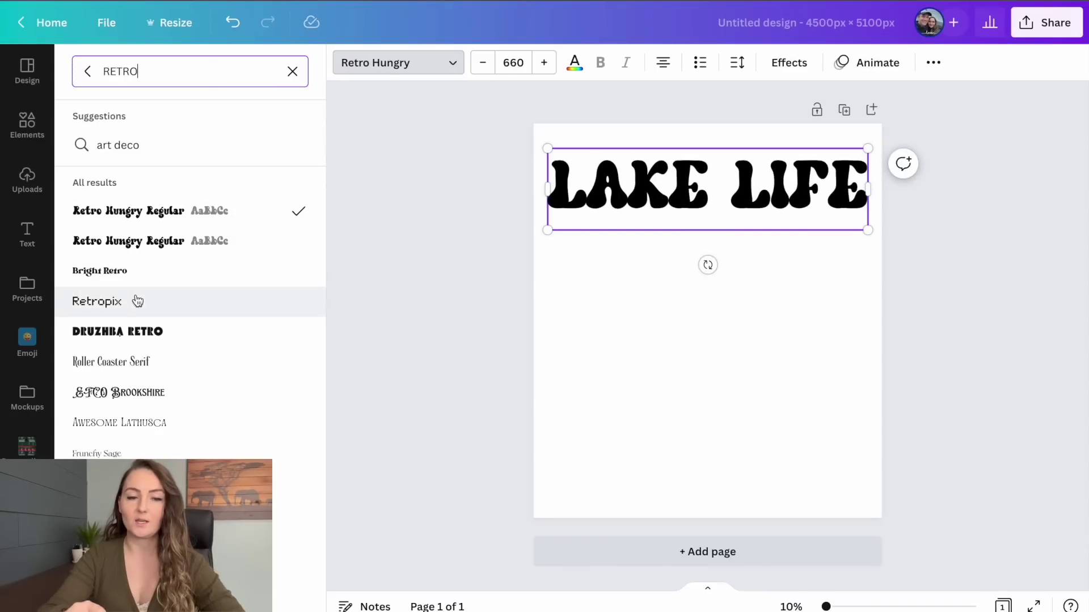
pyautogui.scroll(-5, 134, 448)
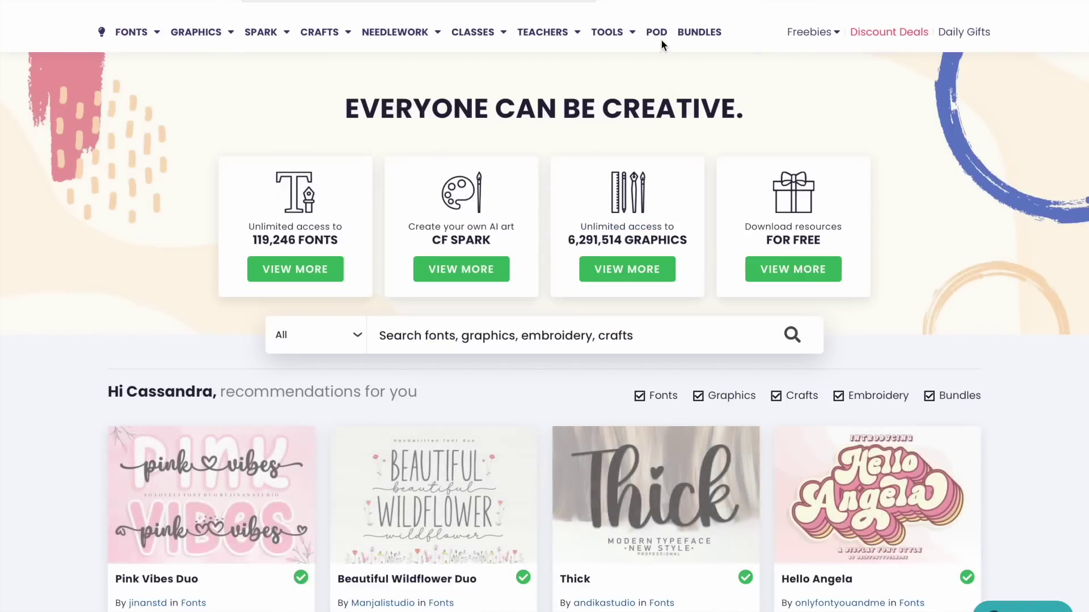
# Step: Switch to the Creative Fabrica home page and browse the recommended fonts, graphics and bundles
pyautogui.scroll(-5, 661, 85)
pyautogui.scroll(-6, 663, 109)
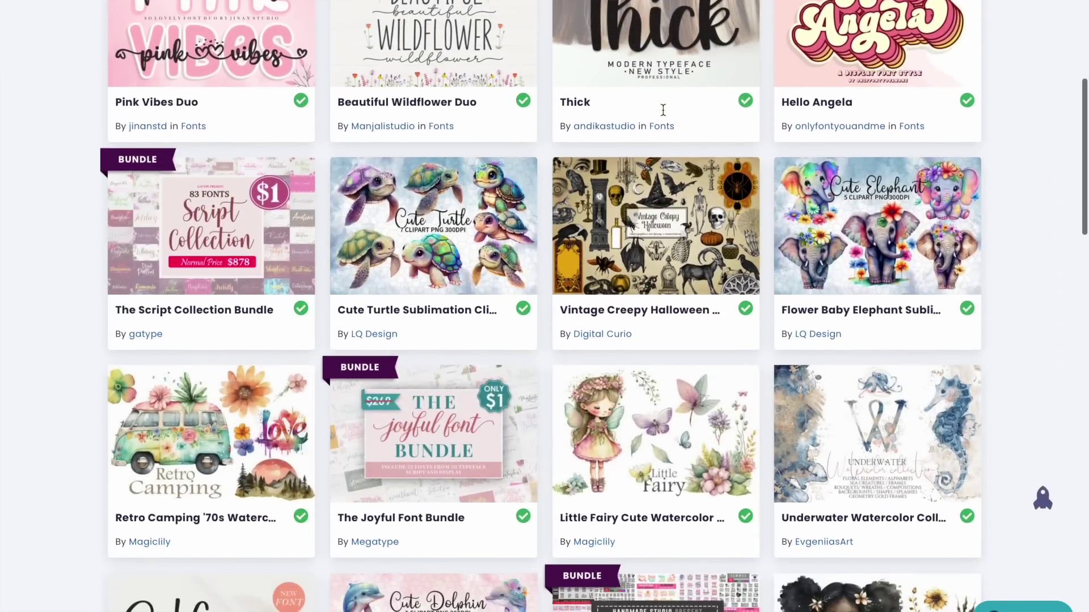
pyautogui.scroll(-9, 665, 116)
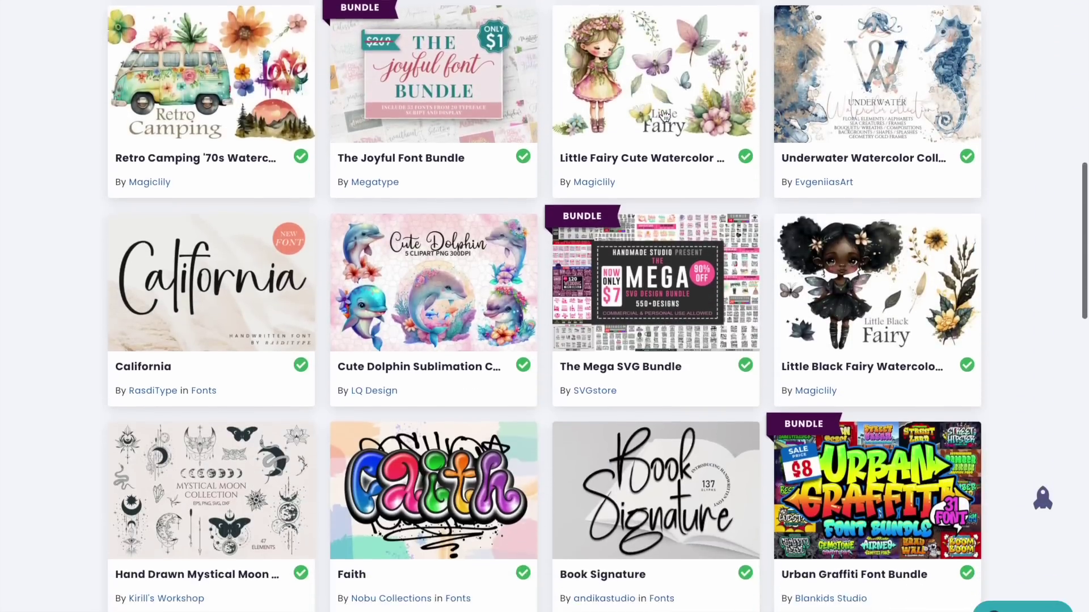
pyautogui.scroll(-5, 664, 116)
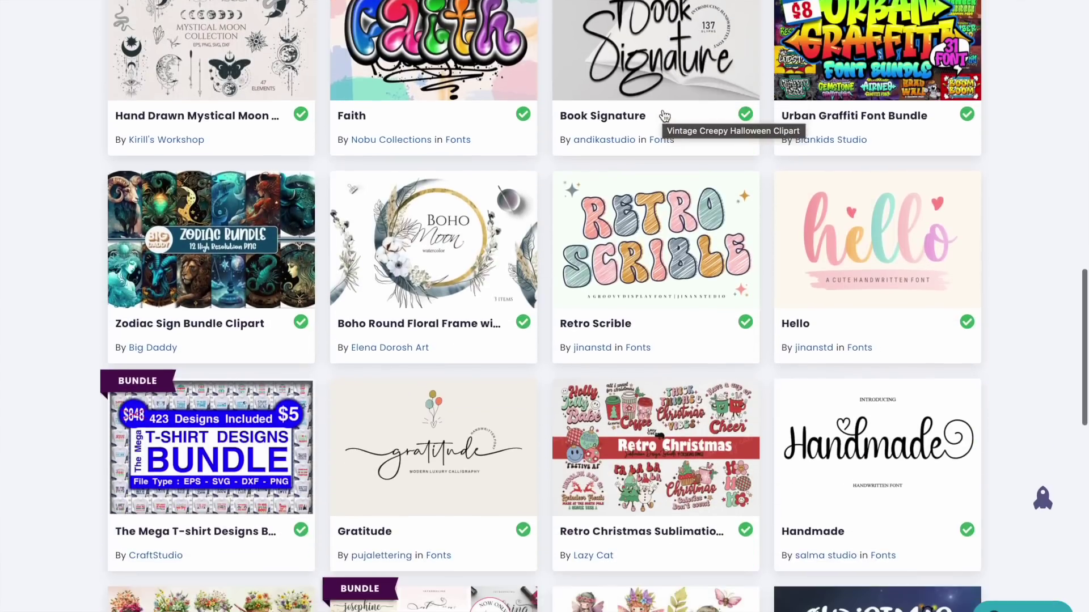
pyautogui.scroll(-7, 1039, 239)
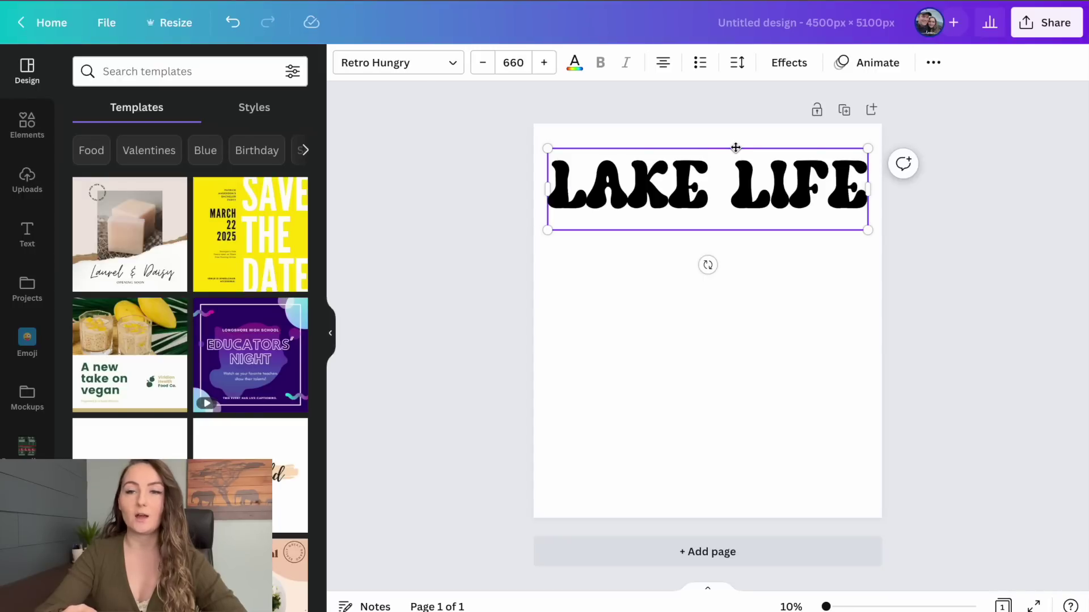
# Step: Apply the Splice effect to the "LAKE LIFE" text with offset 0 and thickness 19
pyautogui.click(790, 65)
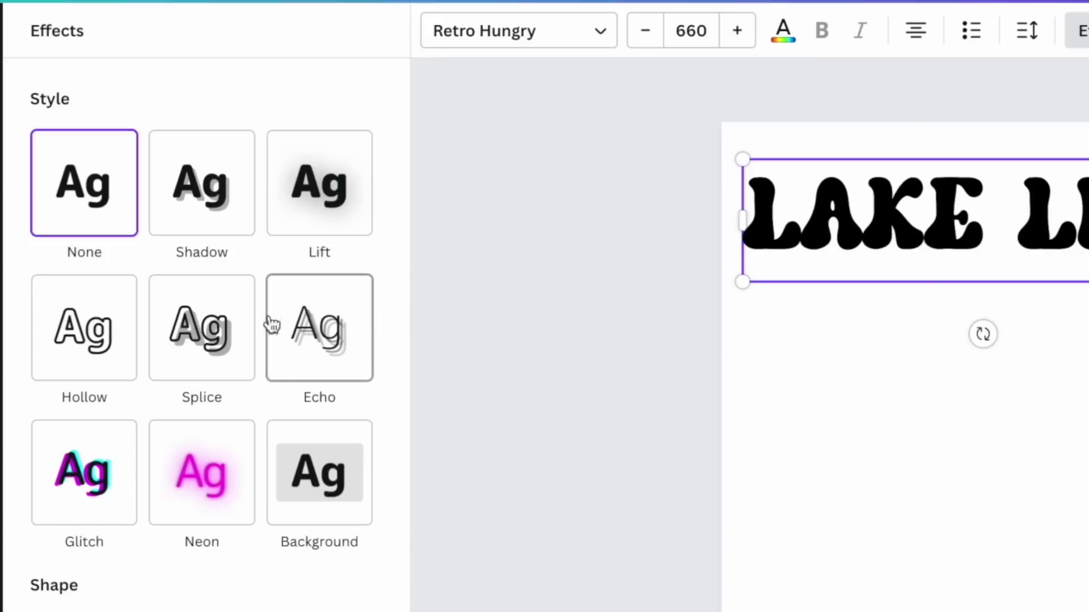
pyautogui.click(203, 339)
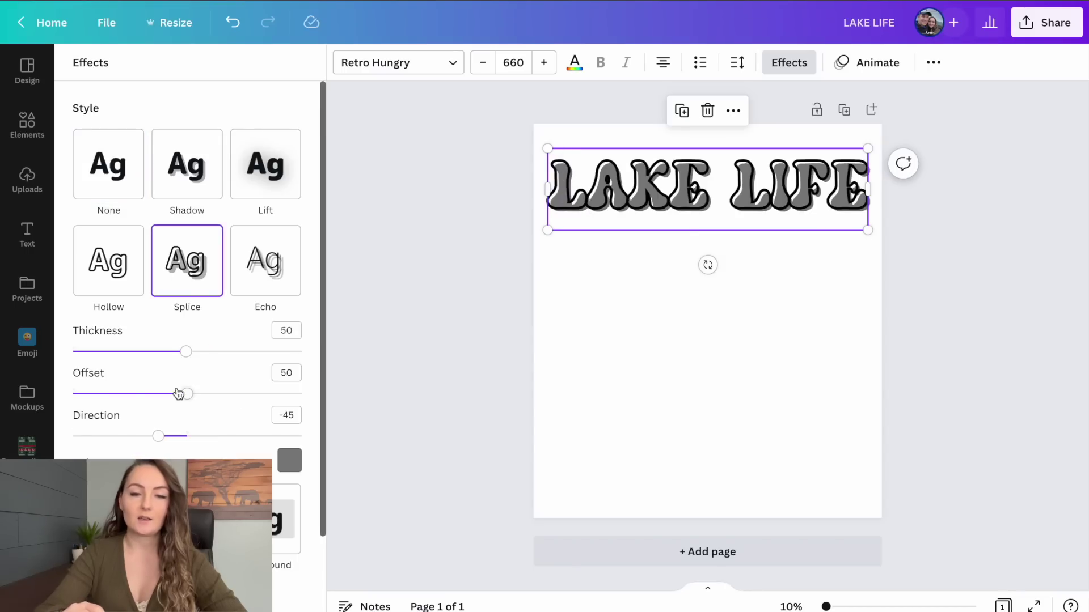
pyautogui.moveTo(190, 400); pyautogui.dragTo(79, 407)
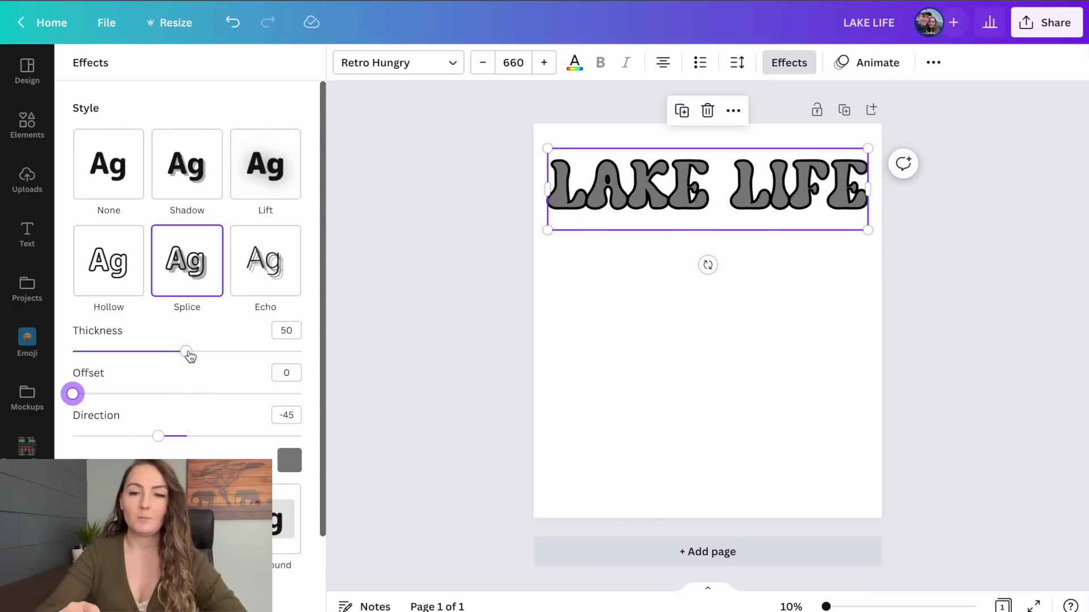
pyautogui.moveTo(181, 354); pyautogui.dragTo(131, 355)
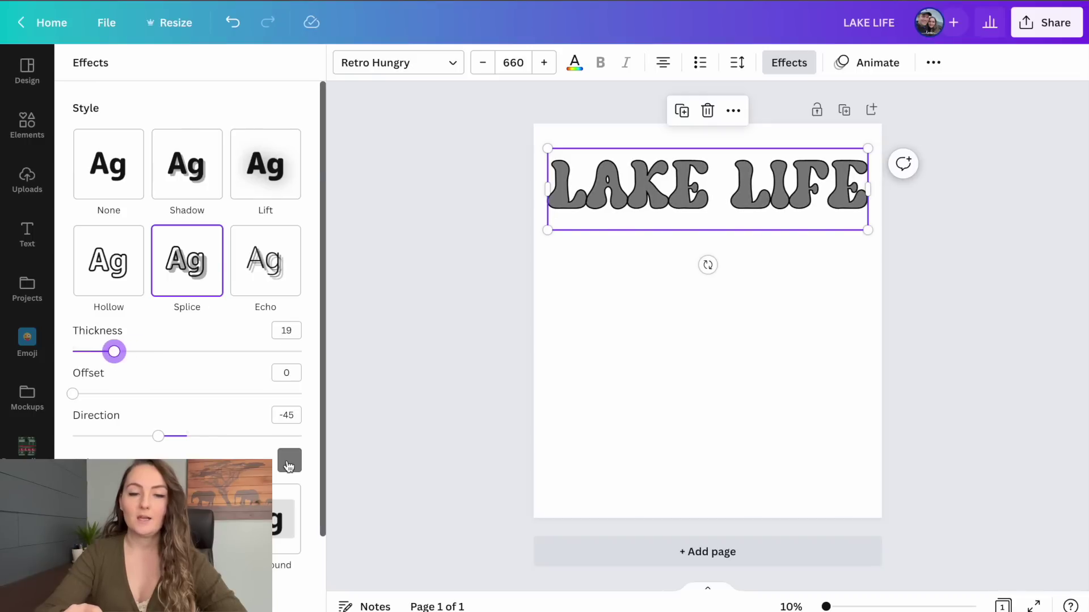
# Step: Set the Splice effect's colour to the first, salmon-pink swatch of the Thwarted Summer Shower palette
pyautogui.click(290, 463)
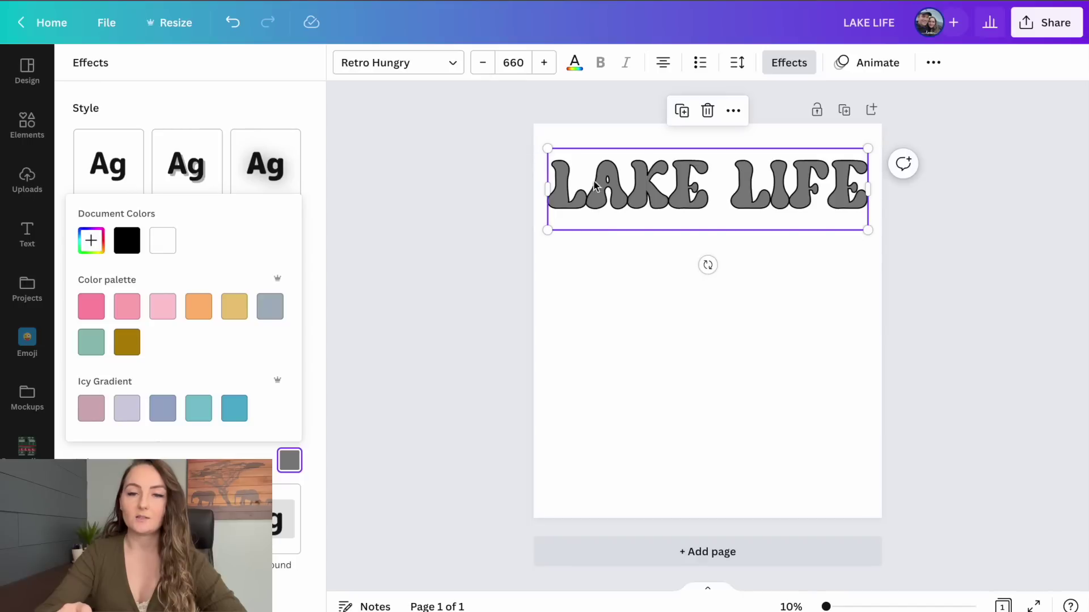
pyautogui.scroll(-3, 199, 335)
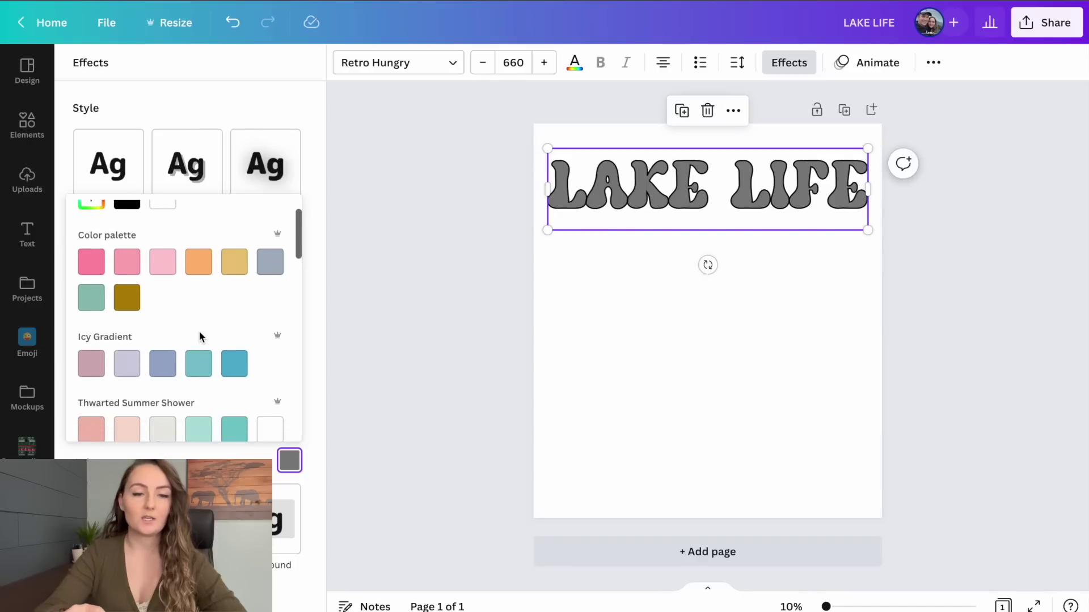
pyautogui.scroll(-1, 199, 335)
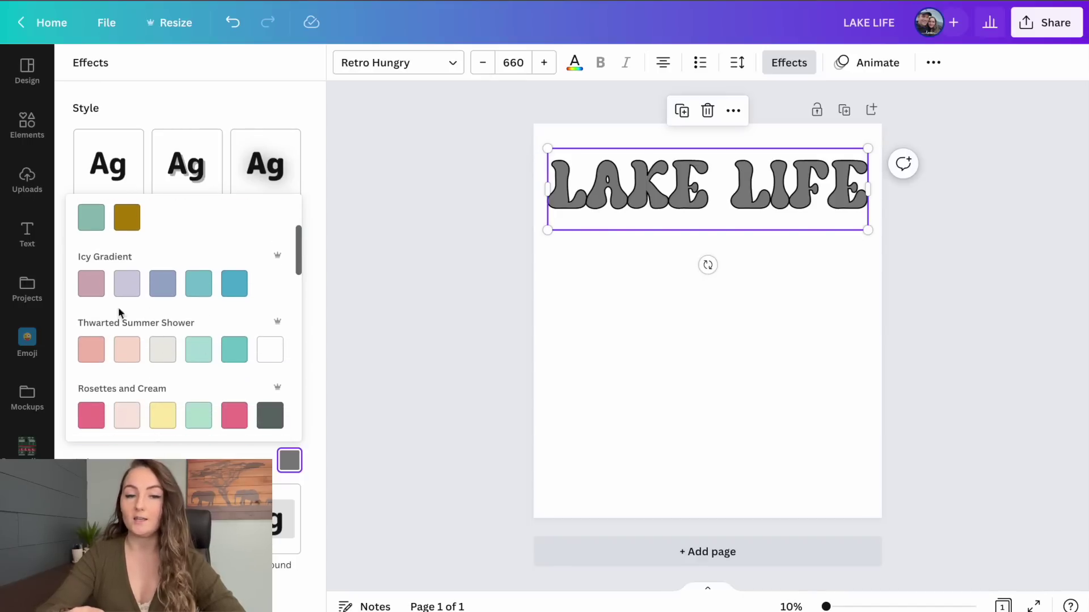
pyautogui.scroll(4, 193, 331)
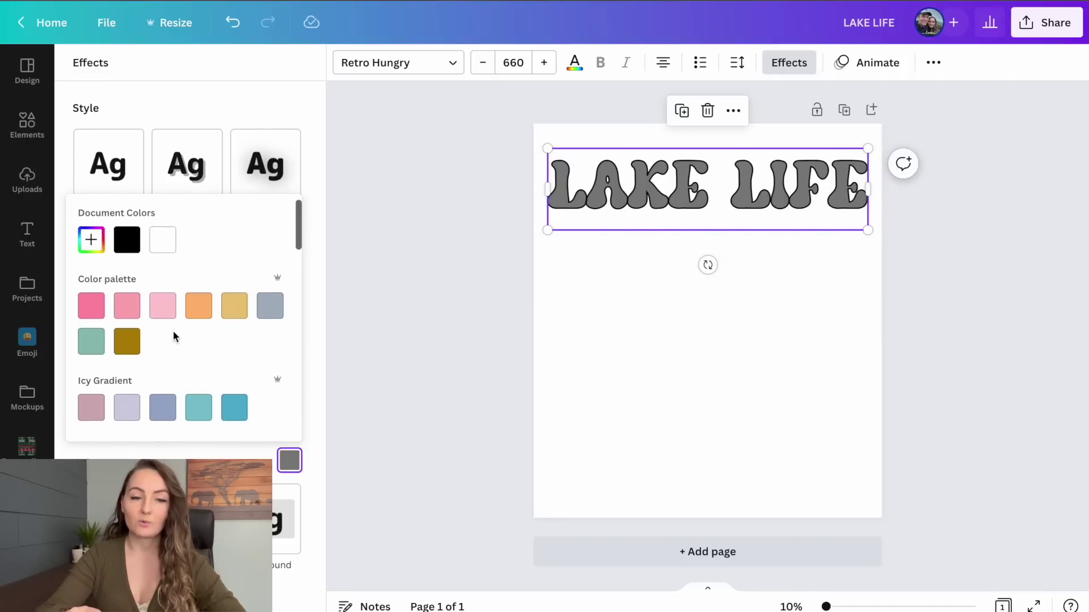
pyautogui.scroll(-5, 174, 336)
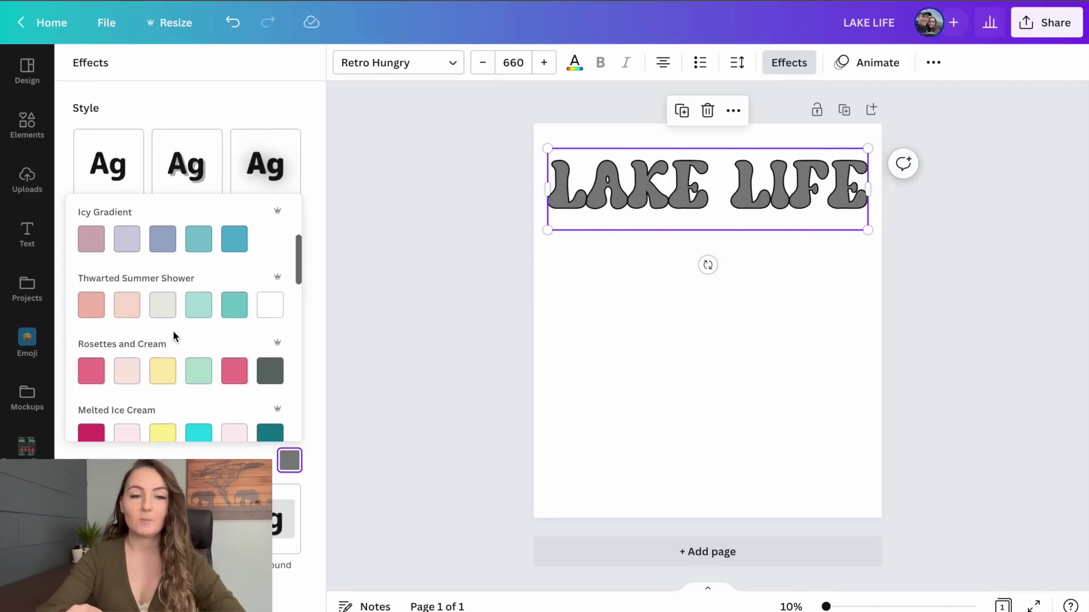
pyautogui.scroll(1, 172, 330)
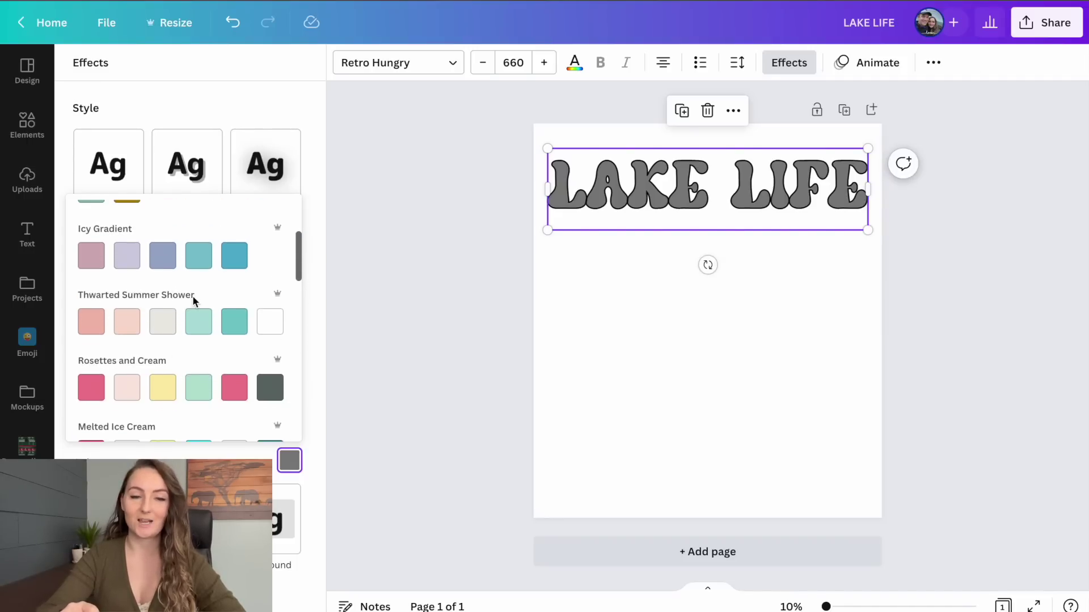
pyautogui.click(94, 328)
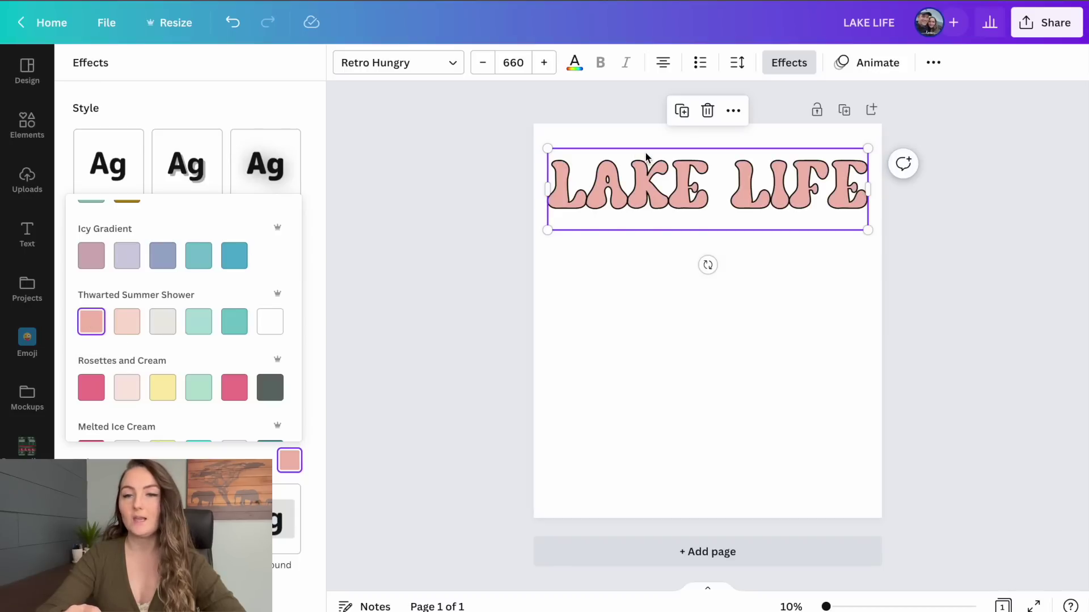
# Step: Duplicate the "LAKE LIFE" text three times, stacking the copies closely below the original to form four lines
pyautogui.click(681, 111)
pyautogui.moveTo(681, 182); pyautogui.dragTo(681, 233)
pyautogui.click(682, 164)
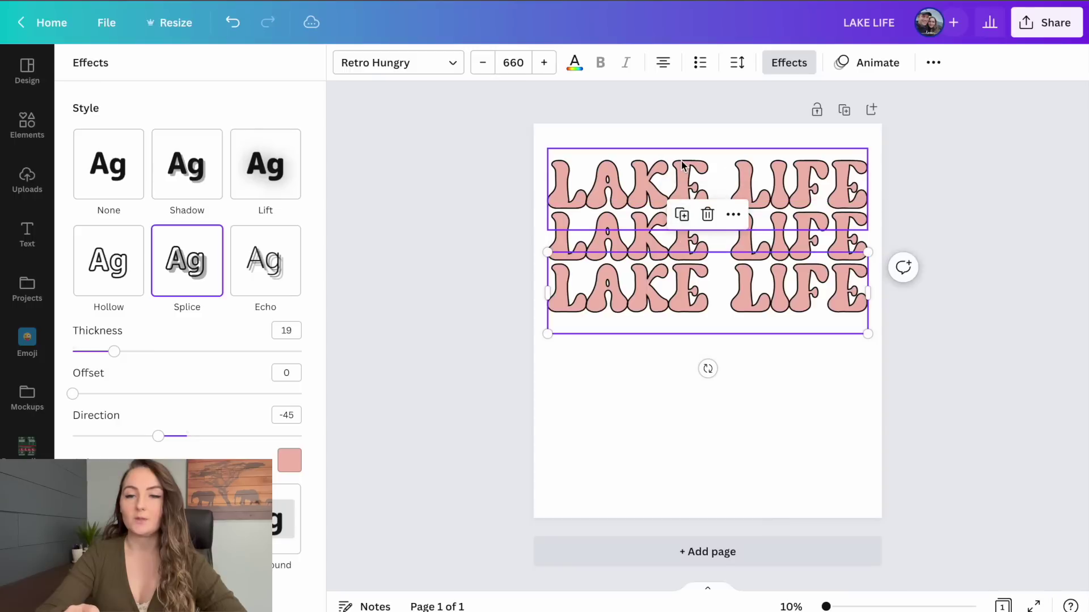
pyautogui.click(682, 214)
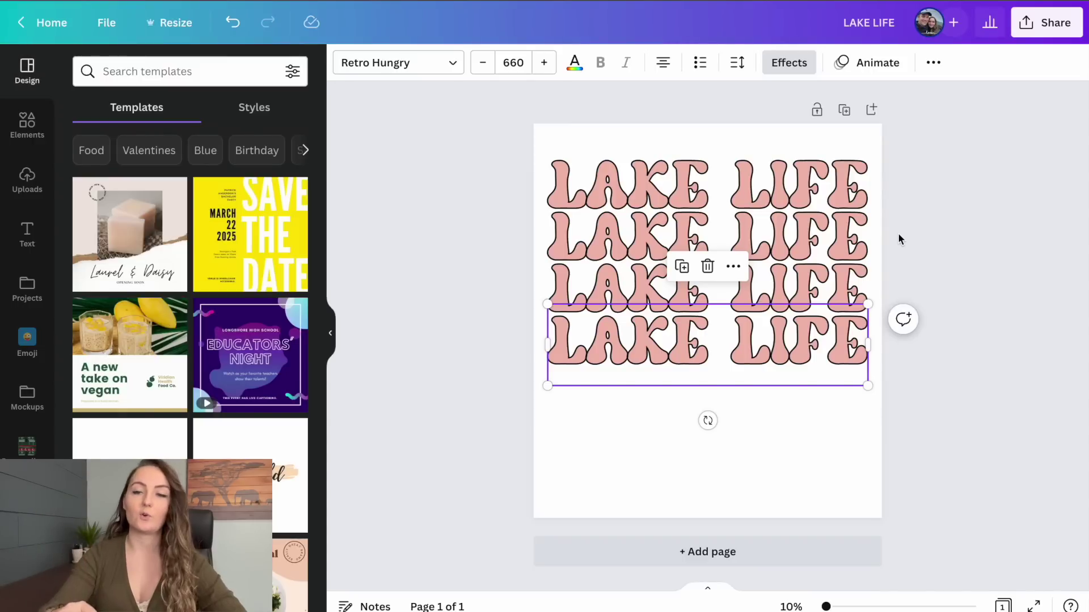
# Step: Set the Splice effect colour of the second "LAKE LIFE" line to the second, light peach swatch of the Thwarted Summer Shower palette
pyautogui.click(899, 236)
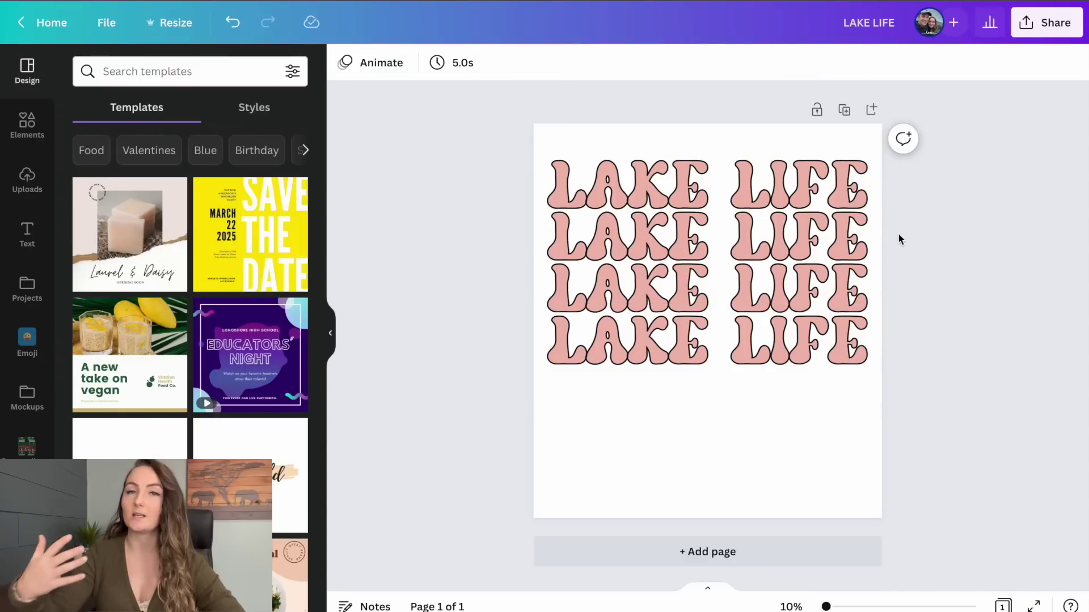
pyautogui.click(810, 228)
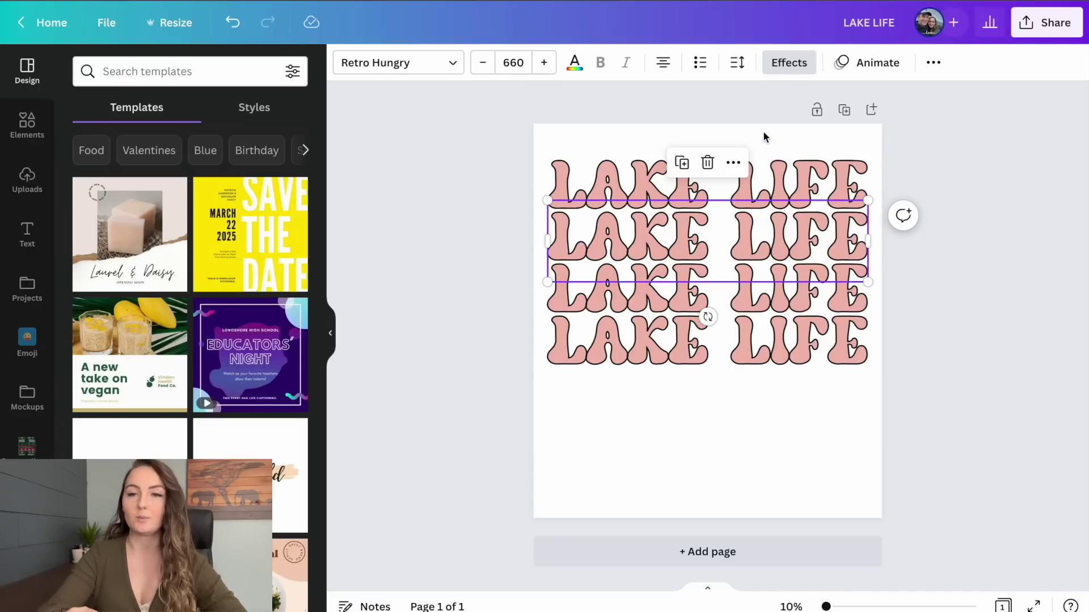
pyautogui.click(784, 64)
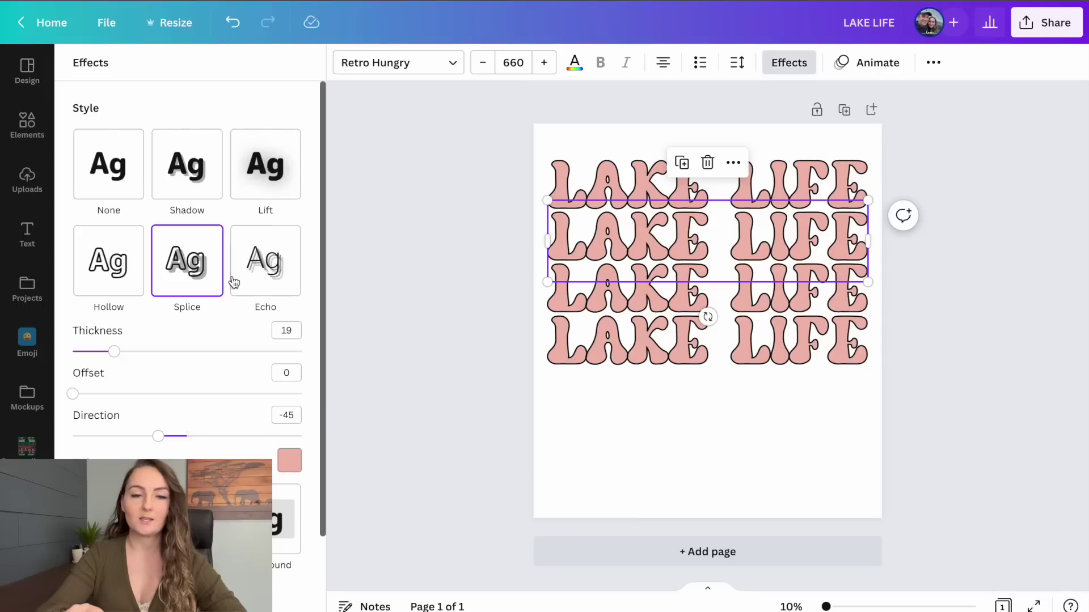
pyautogui.click(289, 457)
pyautogui.scroll(-5, 175, 346)
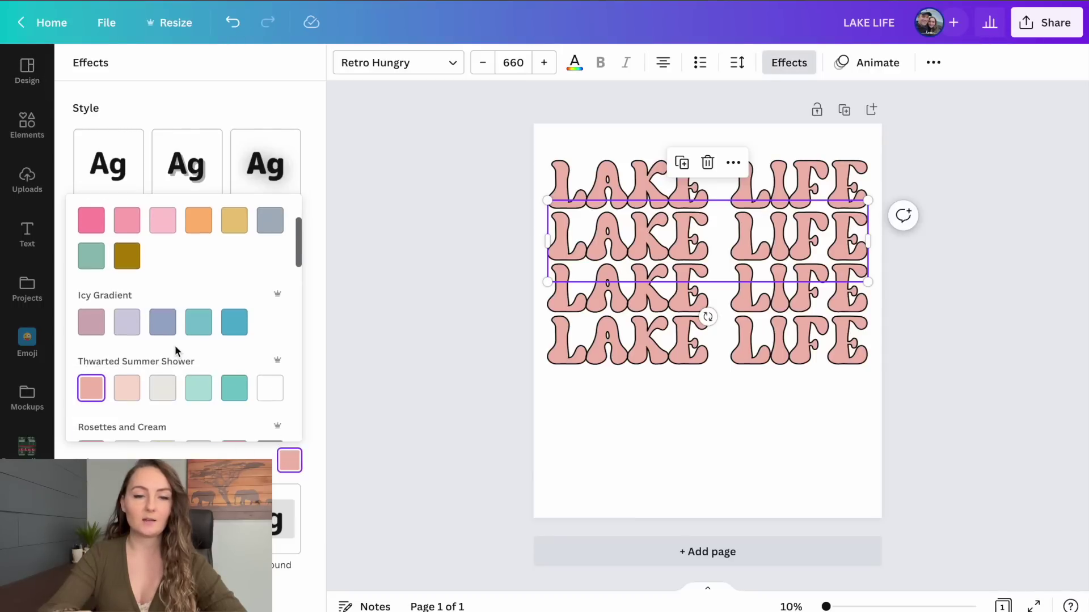
pyautogui.click(135, 363)
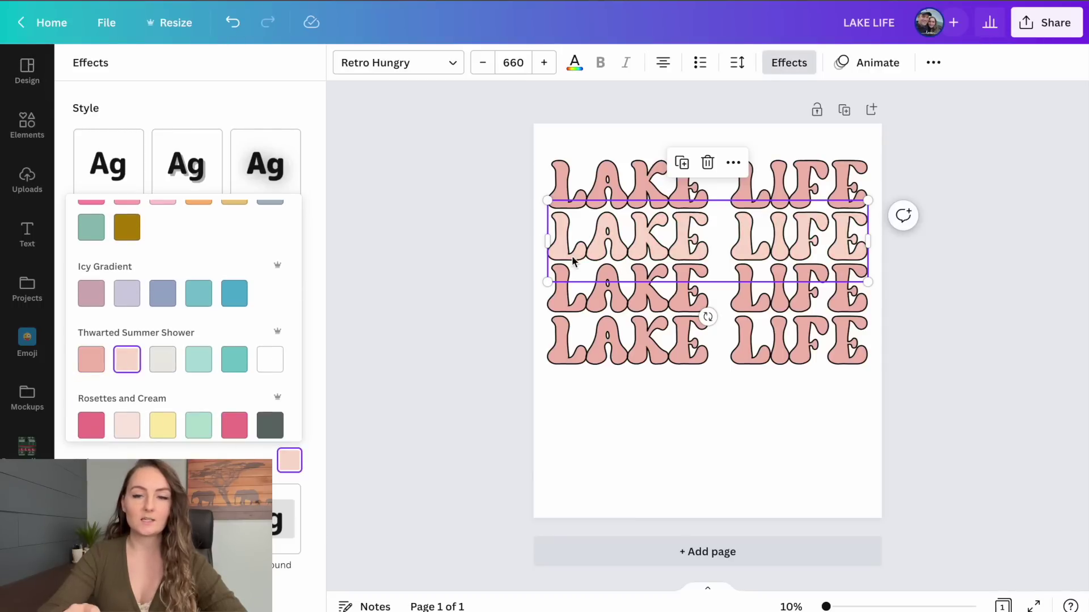
# Step: Set the Splice effect colour of the third "LAKE LIFE" line to the third, pale grey Thwarted Summer Shower swatch
pyautogui.click(580, 290)
pyautogui.click(290, 460)
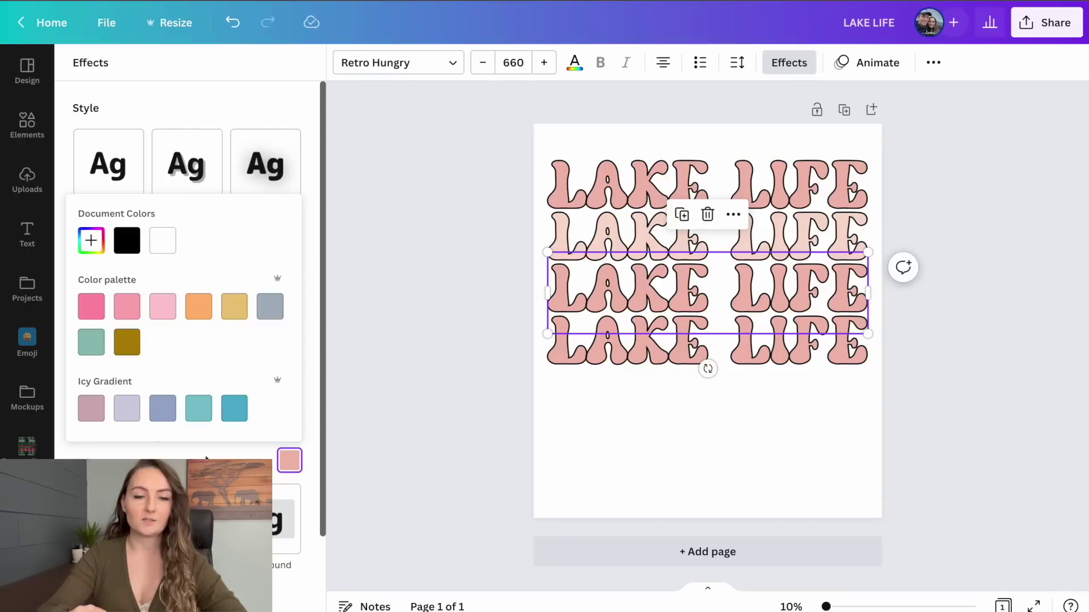
pyautogui.scroll(-3, 186, 436)
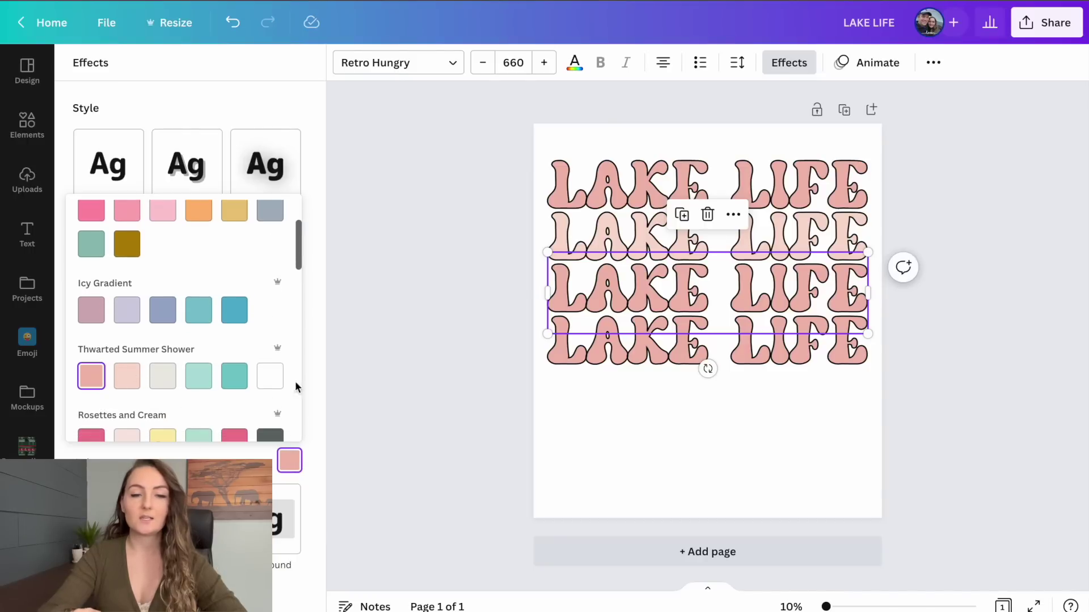
pyautogui.click(173, 382)
# Step: Set the Splice effect colour of the fourth "LAKE LIFE" line to the fourth, mint green Thwarted Summer Shower swatch
pyautogui.click(561, 335)
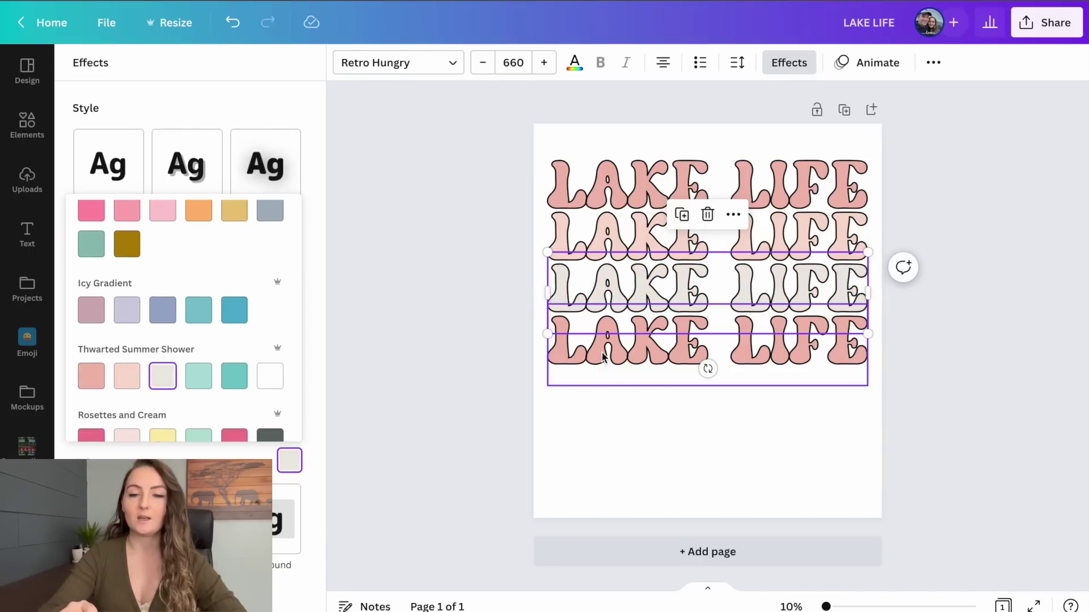
pyautogui.click(290, 460)
pyautogui.scroll(-2, 213, 397)
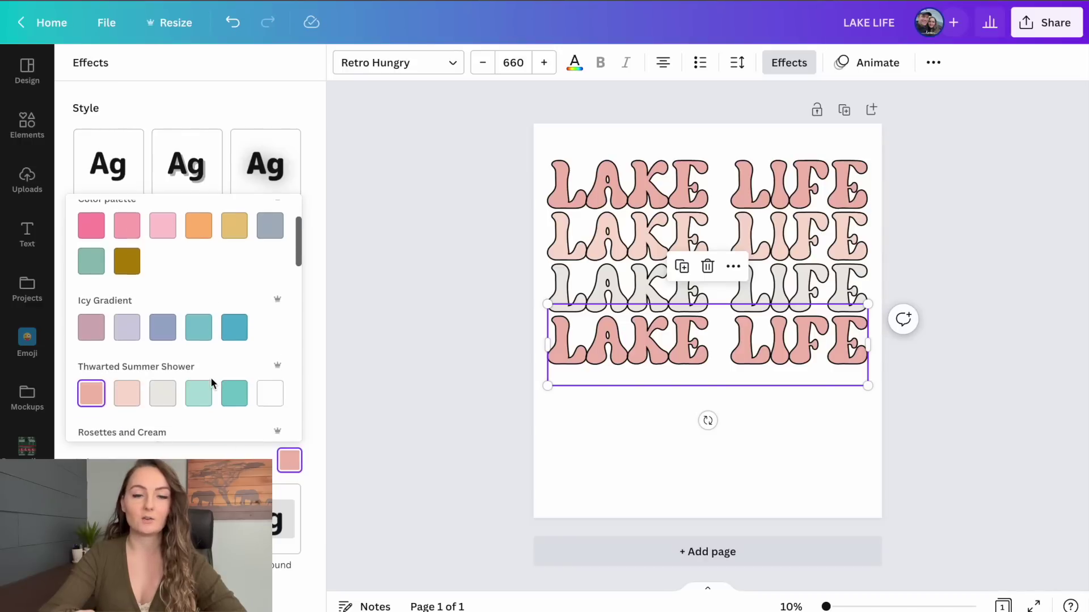
pyautogui.click(198, 390)
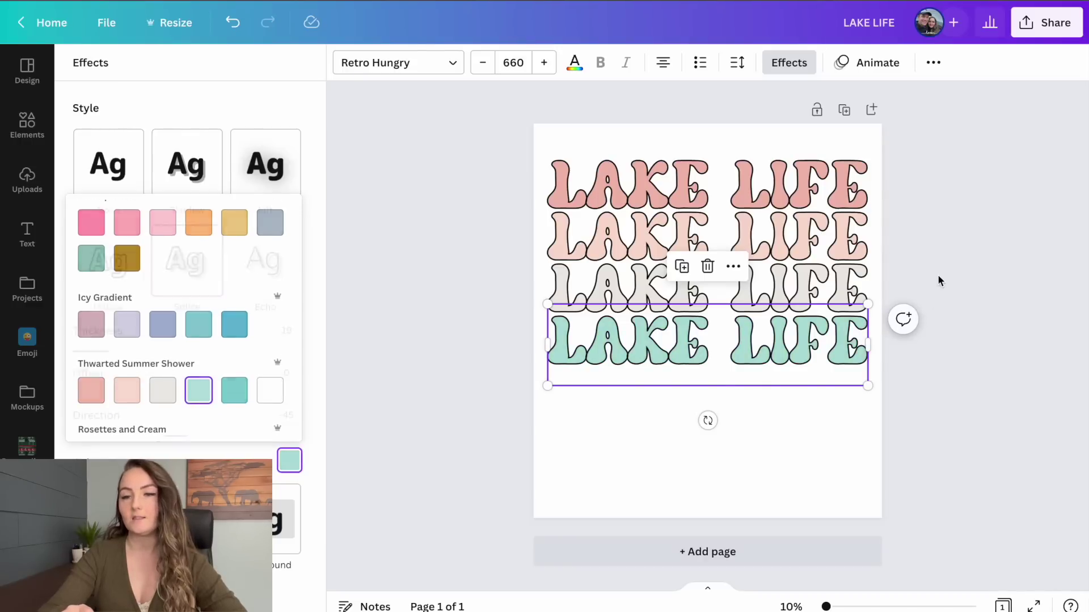
pyautogui.click(938, 274)
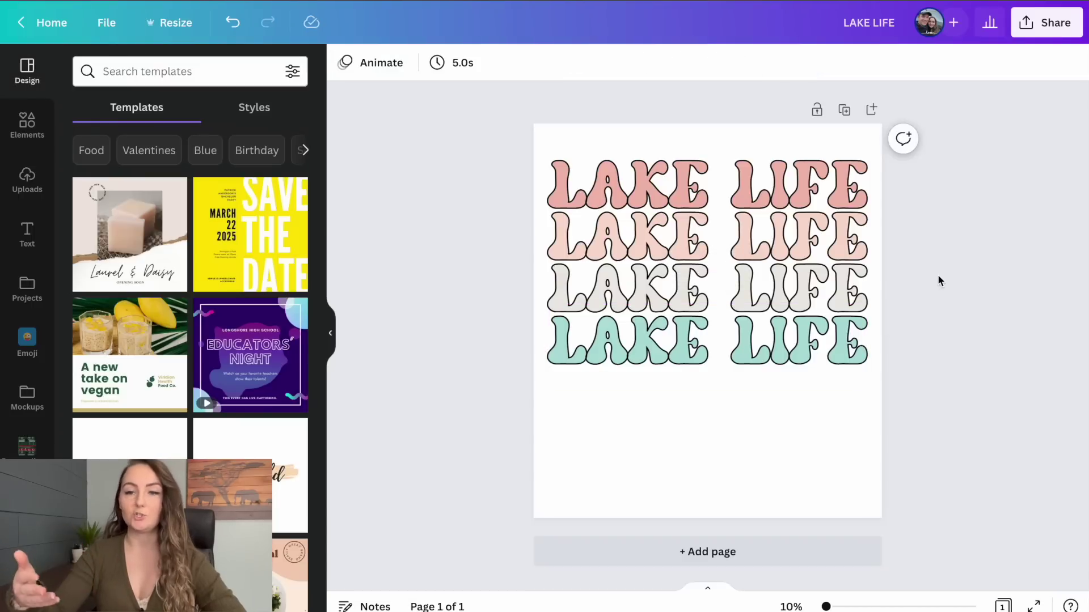
# Step: Search the elements for "sailboat heart", showing only graphics and filtering them to static ones
pyautogui.click(29, 129)
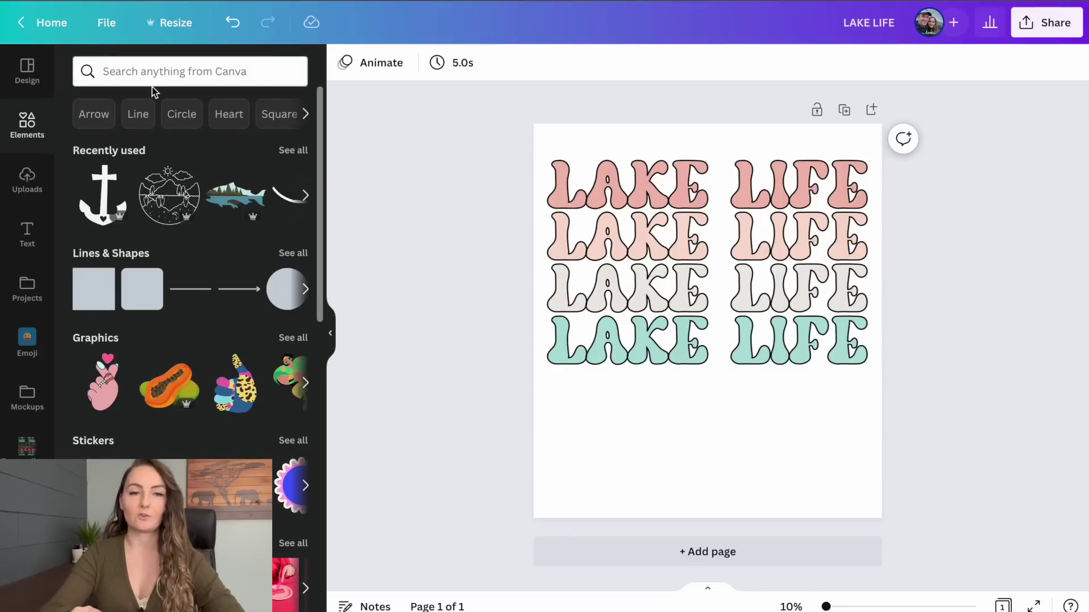
pyautogui.click(158, 70)
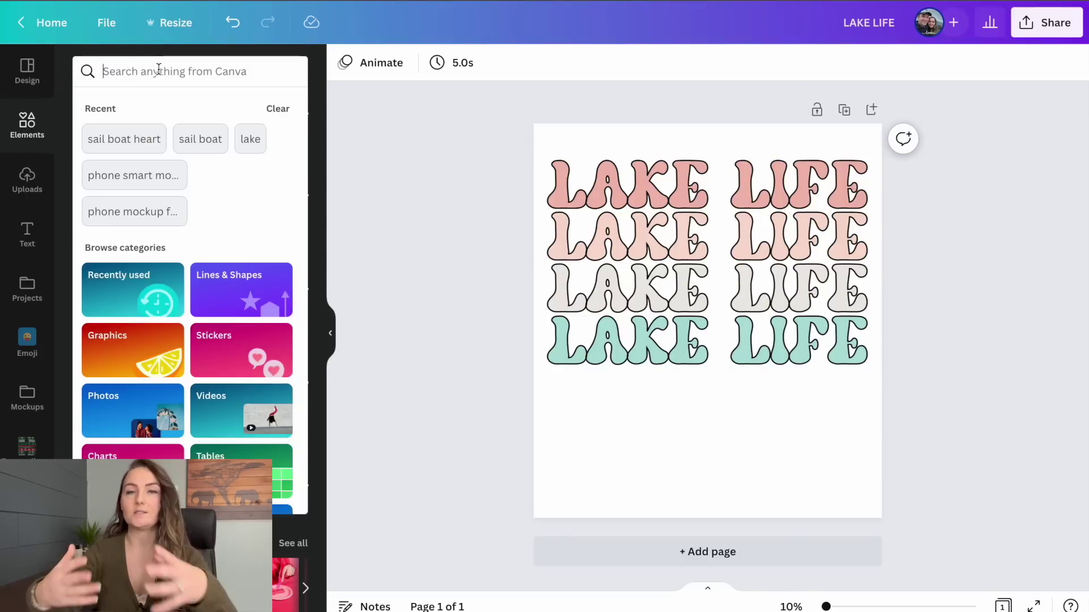
pyautogui.write('sailboat heart')
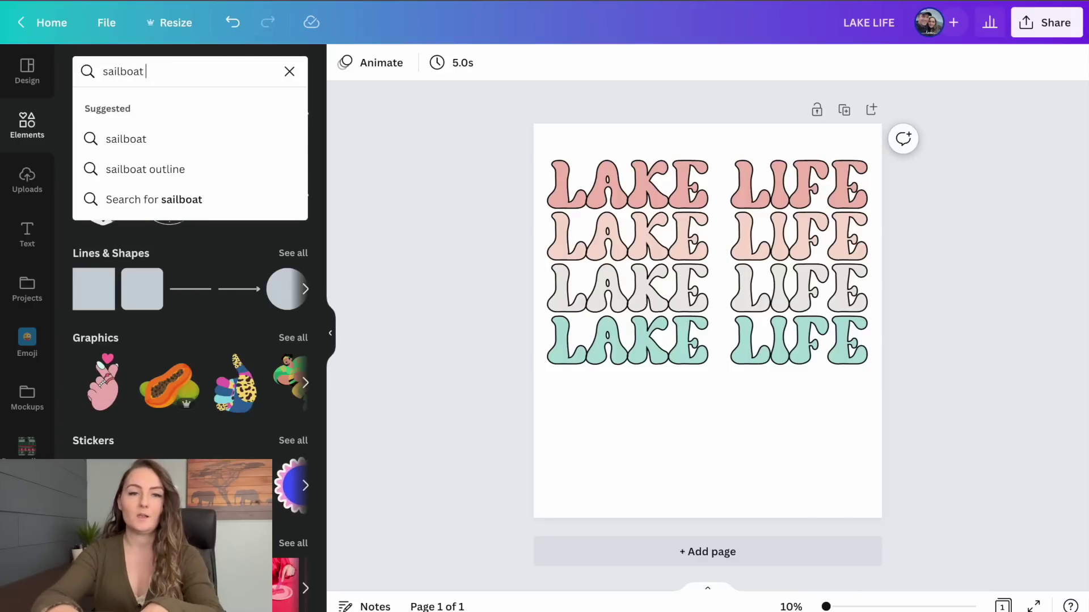
pyautogui.press('Return')
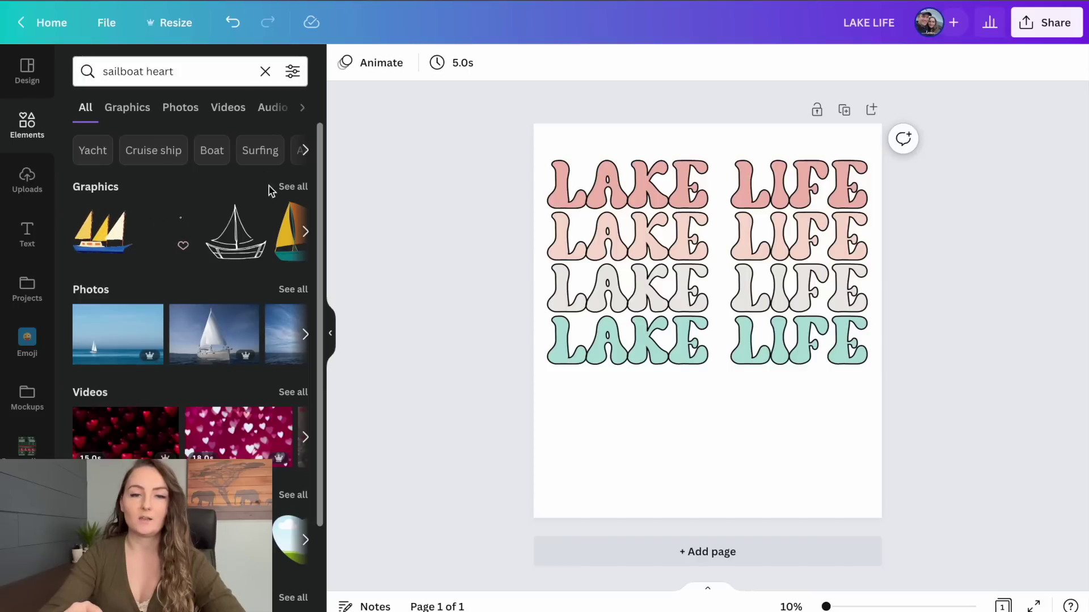
pyautogui.click(281, 186)
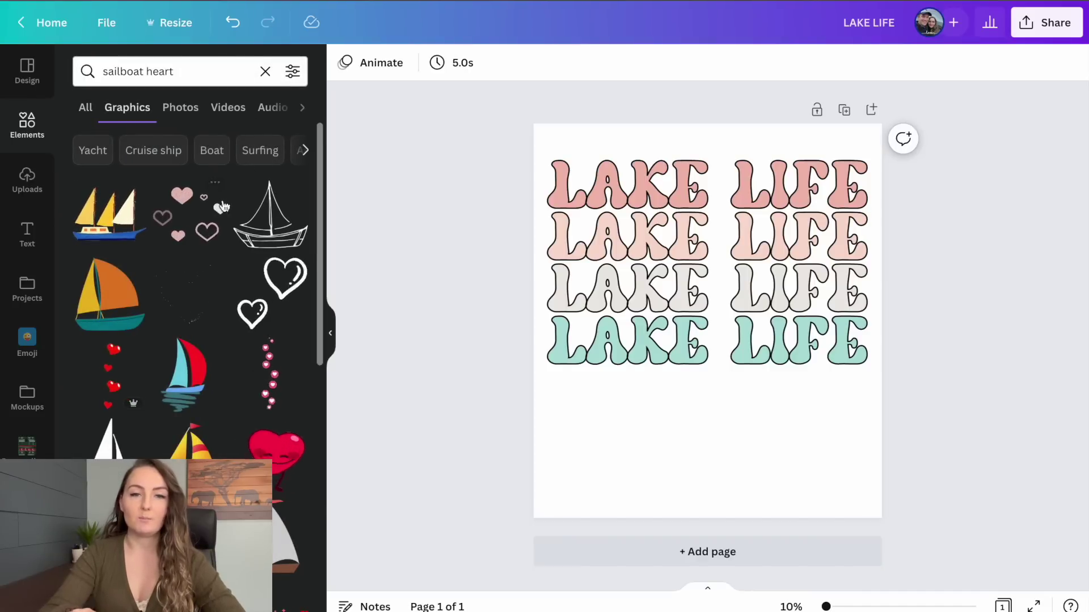
pyautogui.click(294, 73)
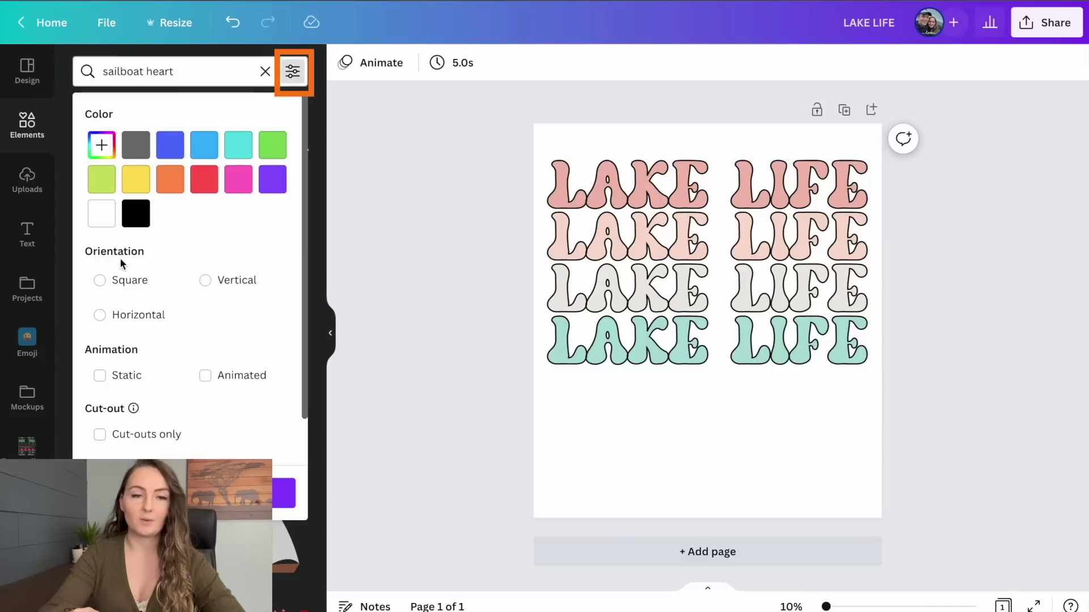
pyautogui.click(99, 376)
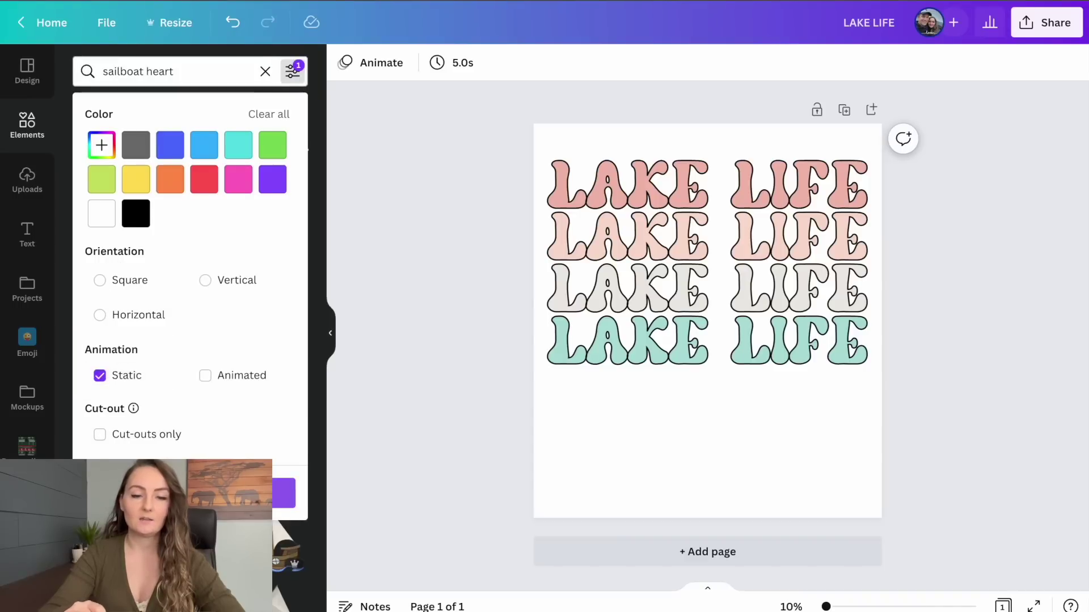
# Step: Browse the static "sailboat heart" graphics for an illustration that suits the lake design
pyautogui.scroll(-5, 270, 316)
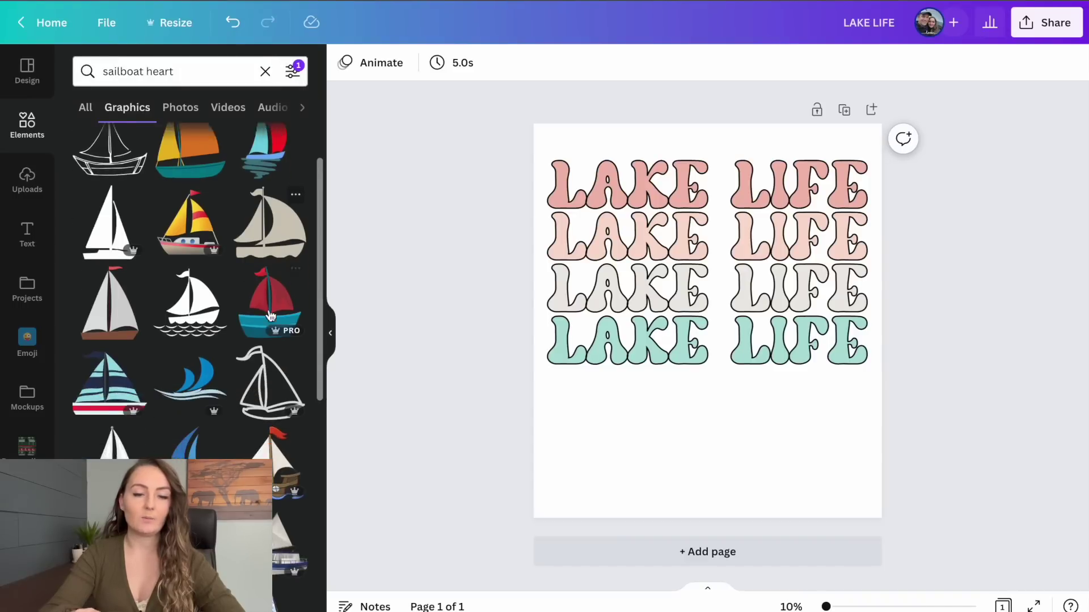
pyautogui.scroll(-2, 270, 316)
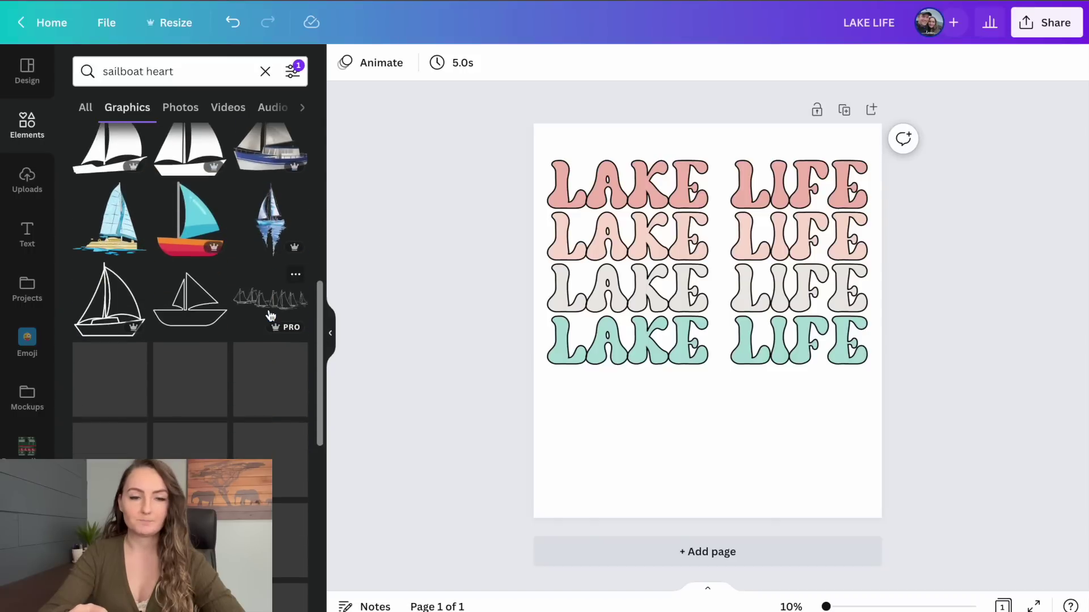
pyautogui.scroll(-4, 270, 316)
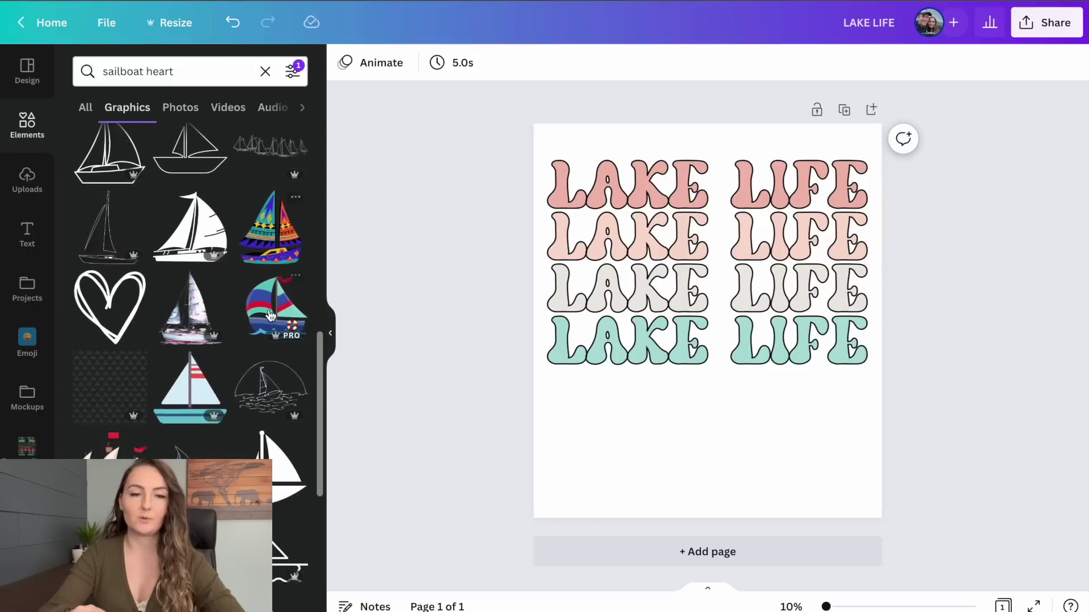
pyautogui.scroll(-4, 270, 316)
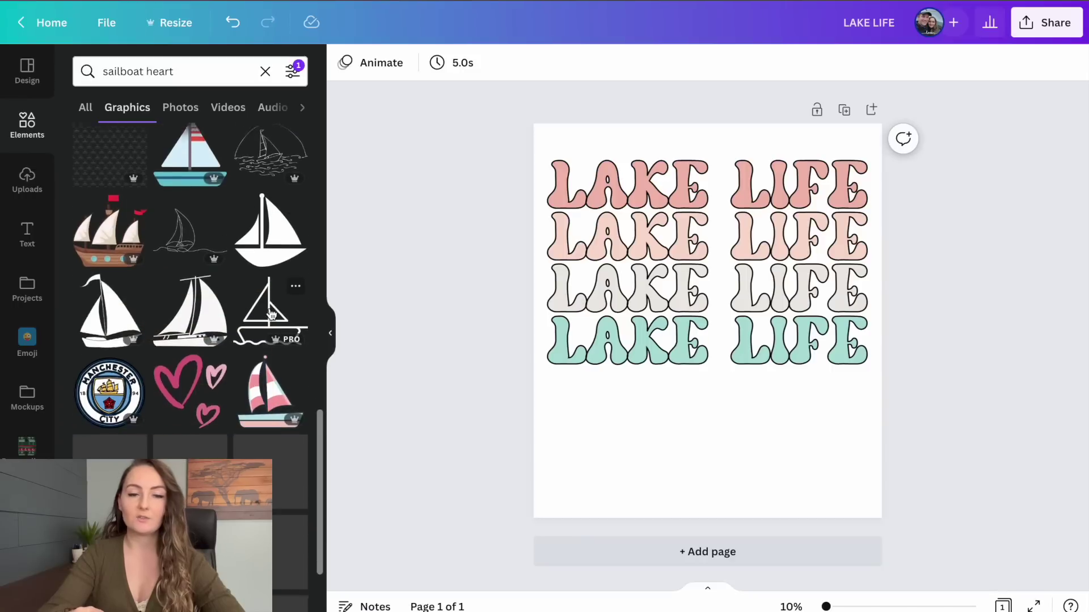
pyautogui.scroll(-4, 271, 313)
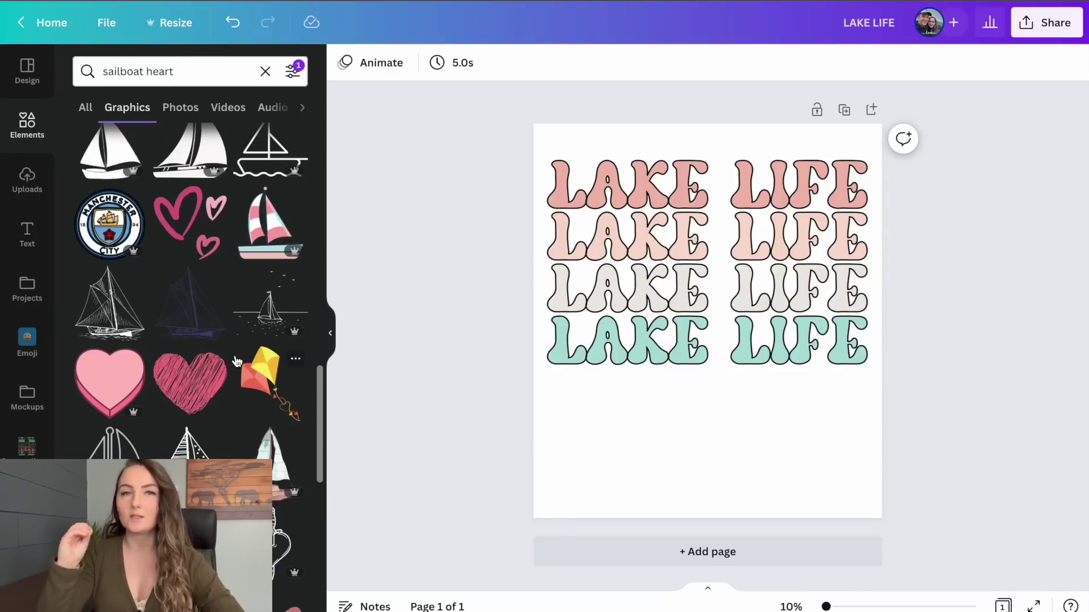
pyautogui.scroll(-4, 237, 361)
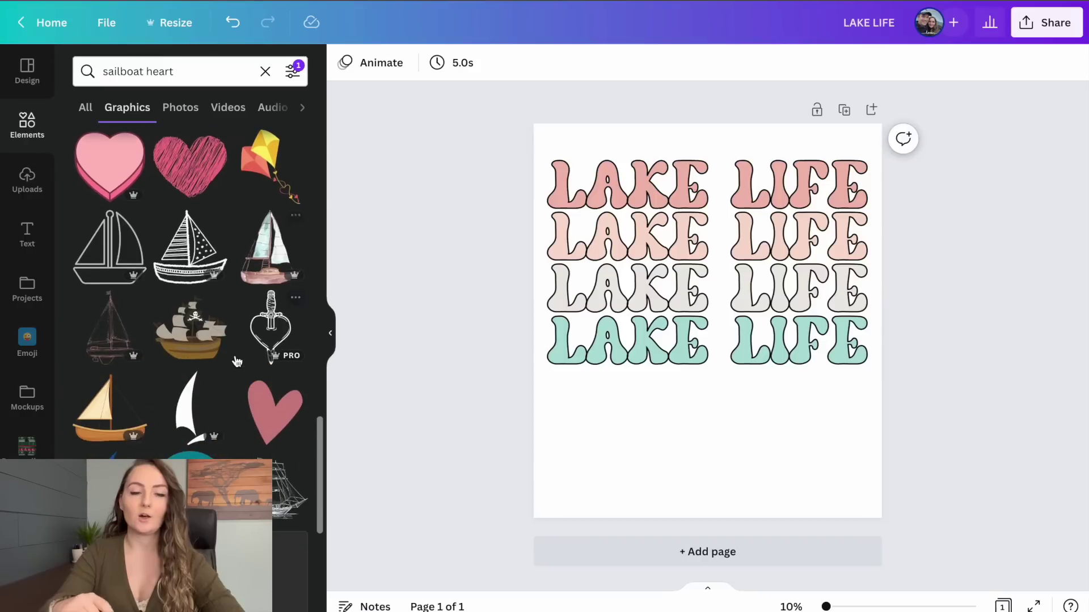
pyautogui.scroll(-6, 237, 361)
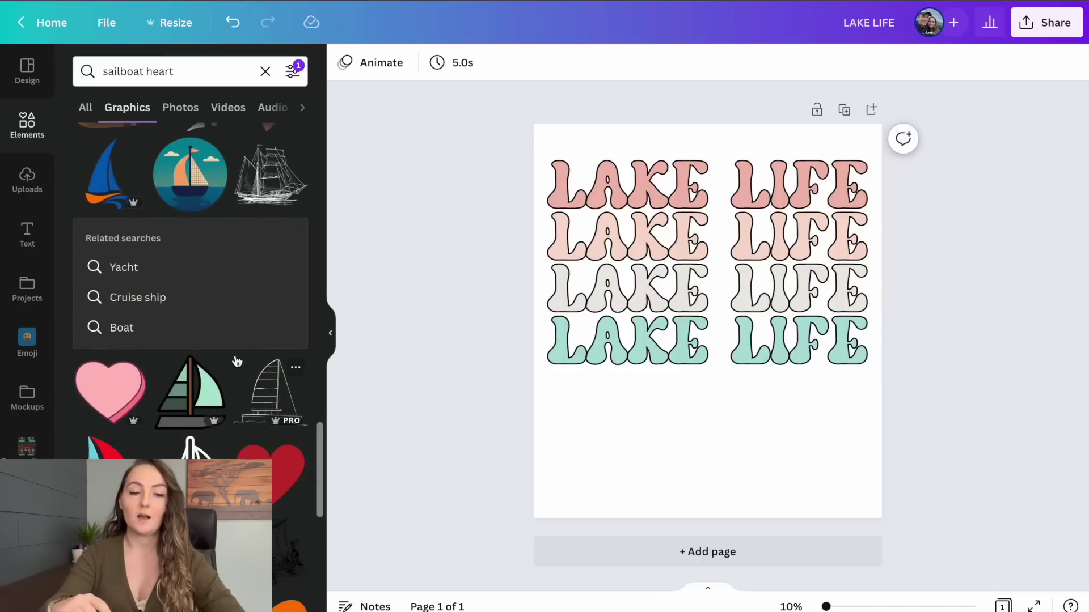
pyautogui.scroll(-8, 237, 361)
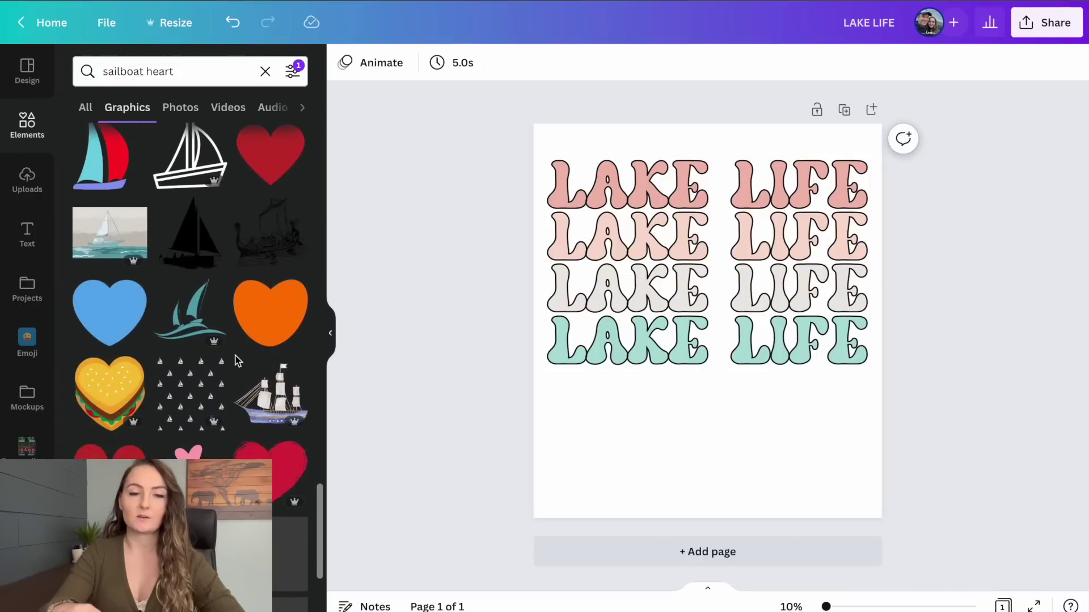
pyautogui.scroll(-3, 237, 361)
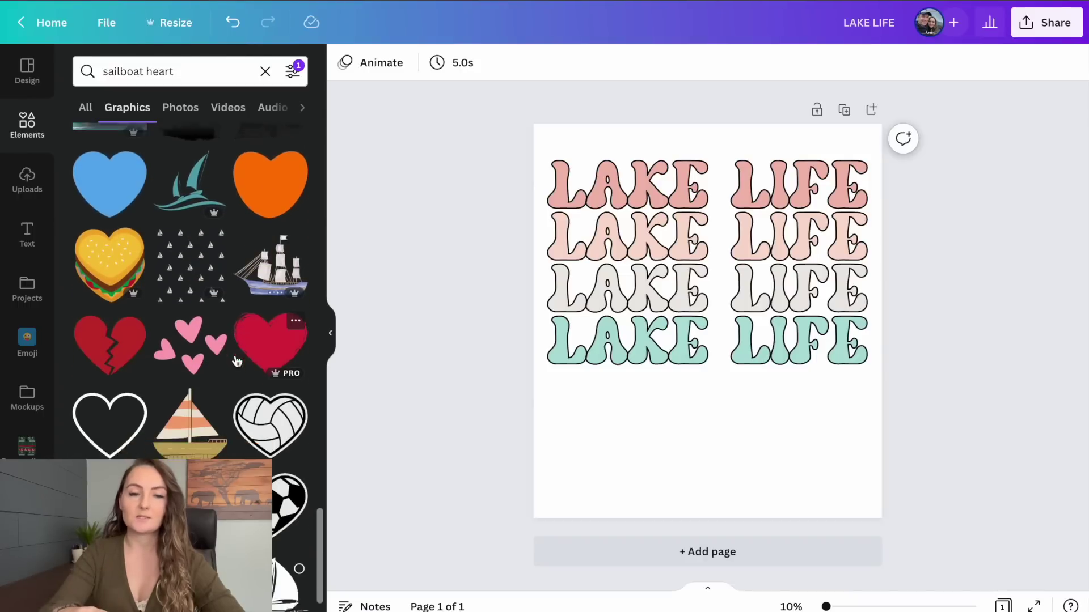
pyautogui.scroll(-3, 237, 361)
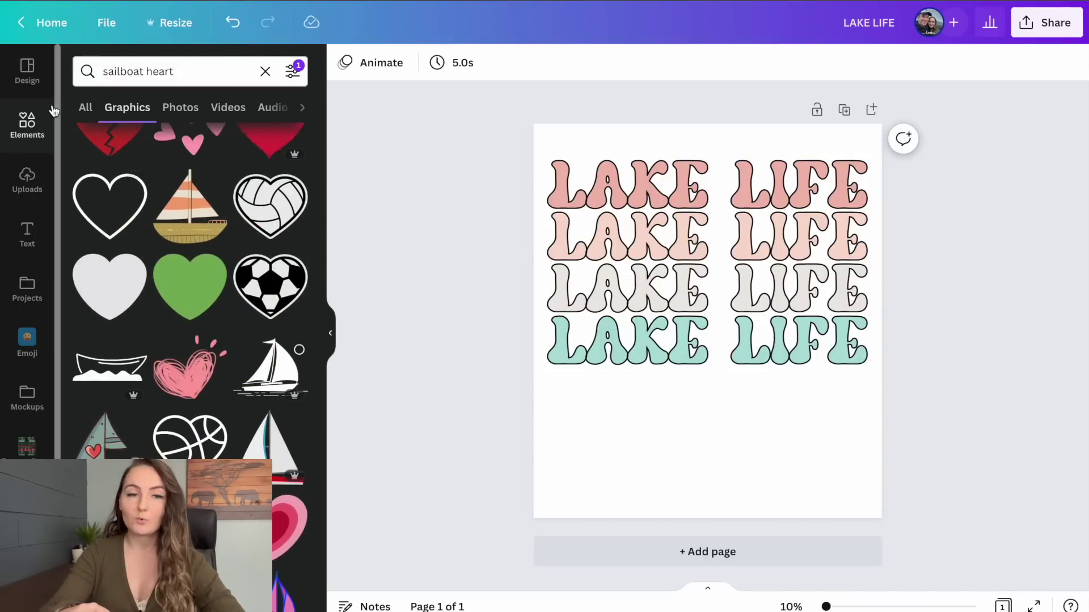
# Step: Add the recently used anchor graphic with the heart cut-out and move it onto a new blank second page
pyautogui.click(29, 134)
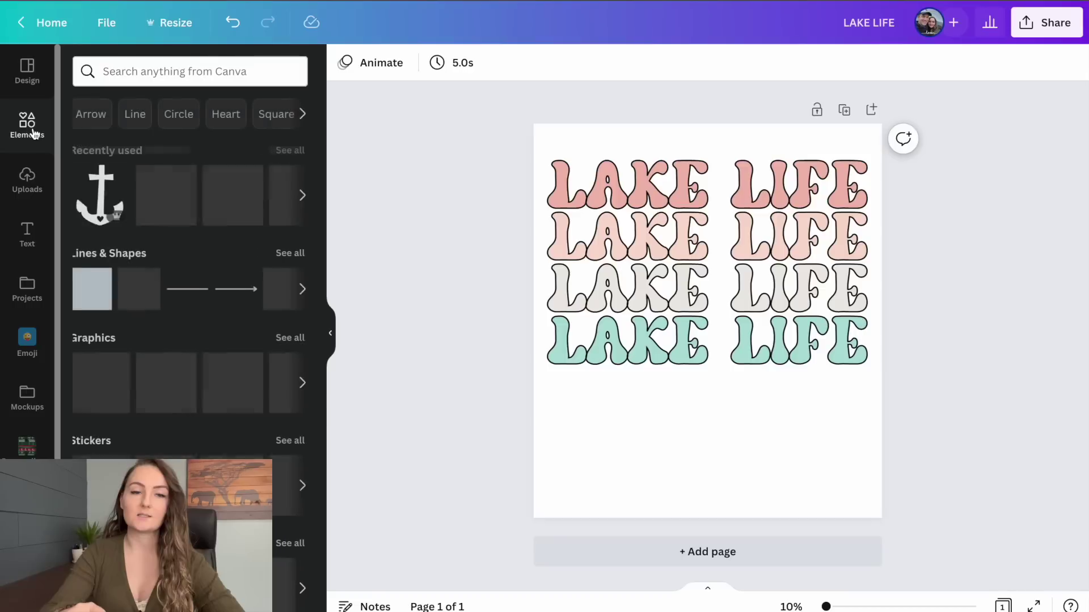
pyautogui.click(103, 193)
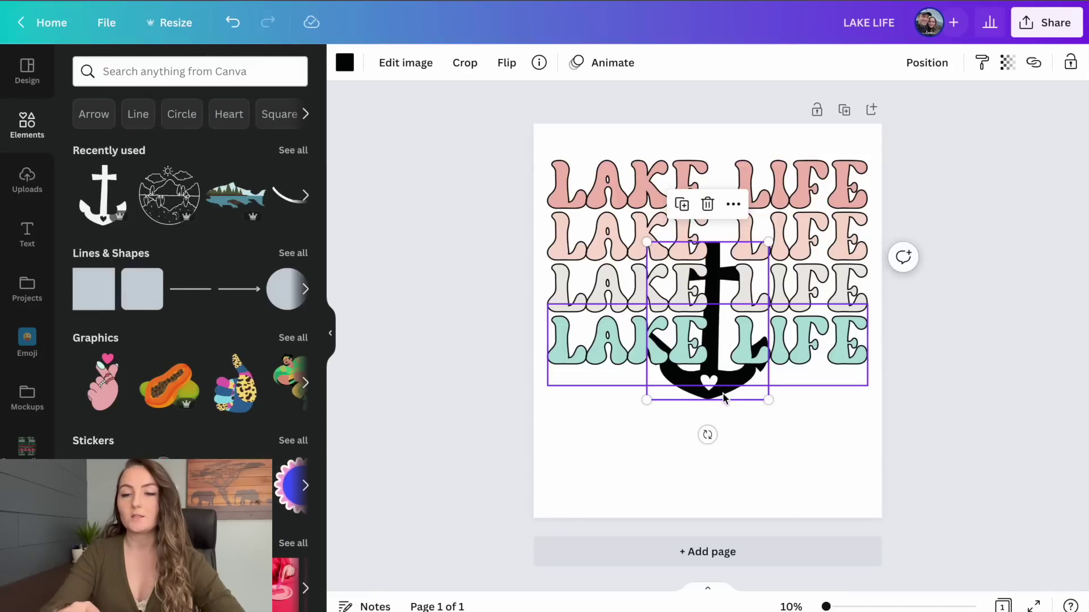
pyautogui.hotkey('ctrl', 'z')
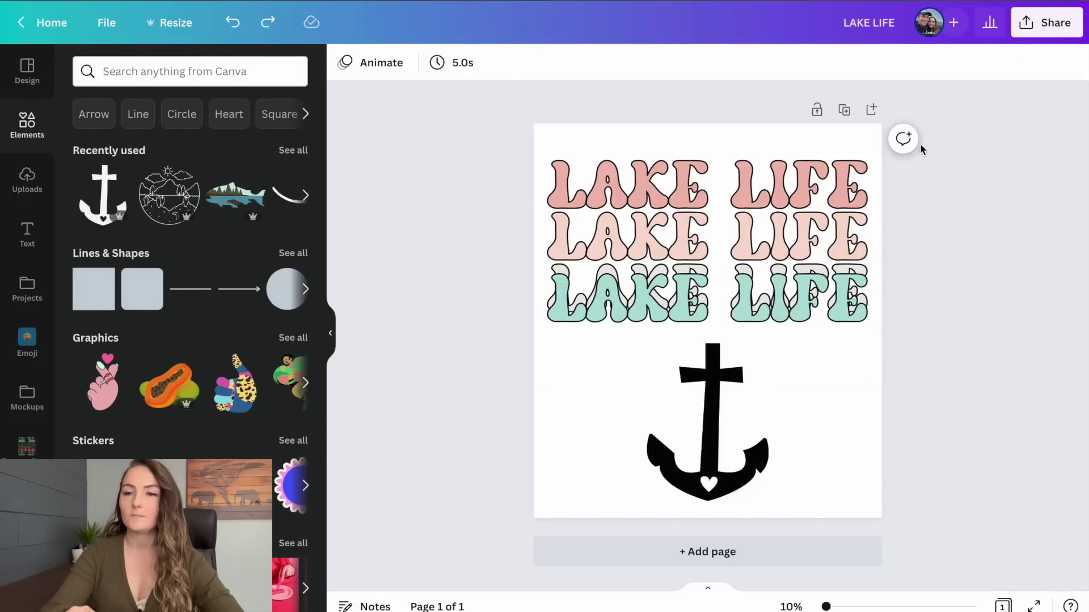
pyautogui.click(872, 110)
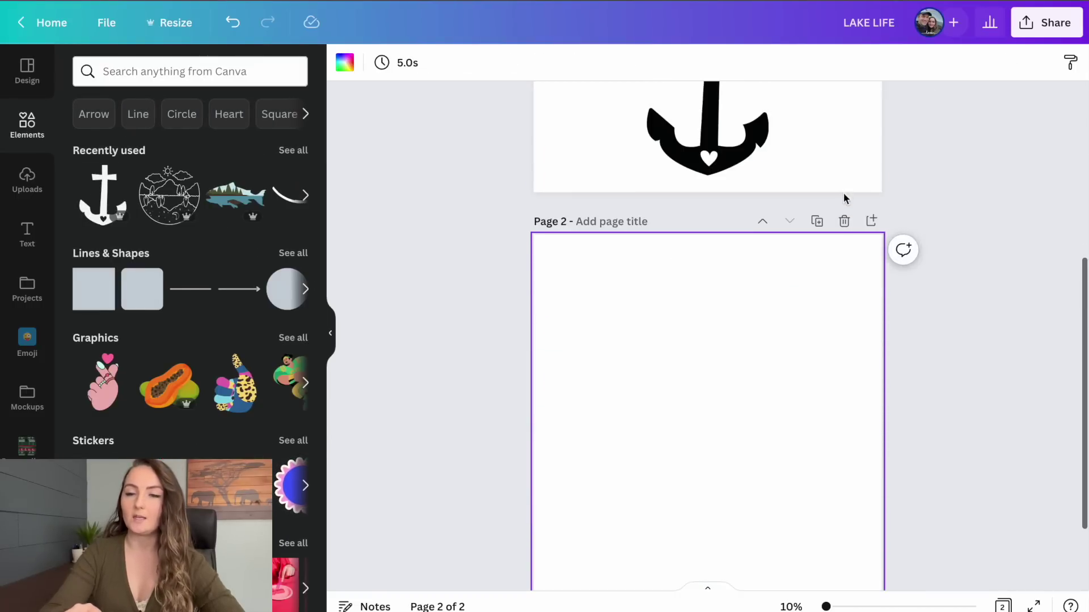
pyautogui.moveTo(735, 132); pyautogui.dragTo(734, 384)
# Step: Recolour the anchor on page 2 with the fifth, teal swatch of the Thwarted Summer Shower palette
pyautogui.click(353, 70)
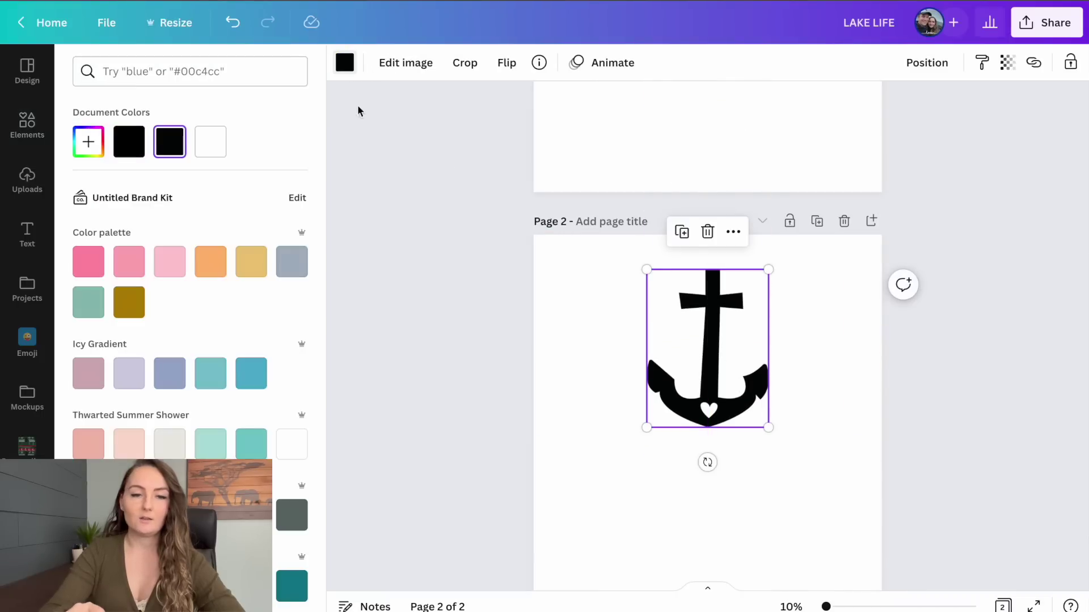
pyautogui.click(250, 452)
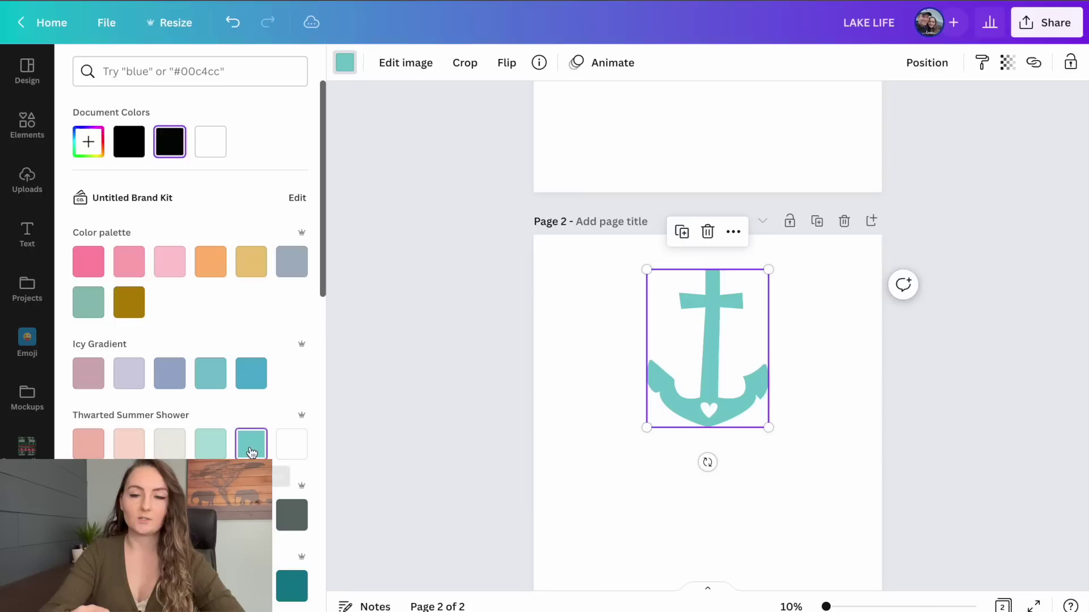
pyautogui.scroll(1, 747, 400)
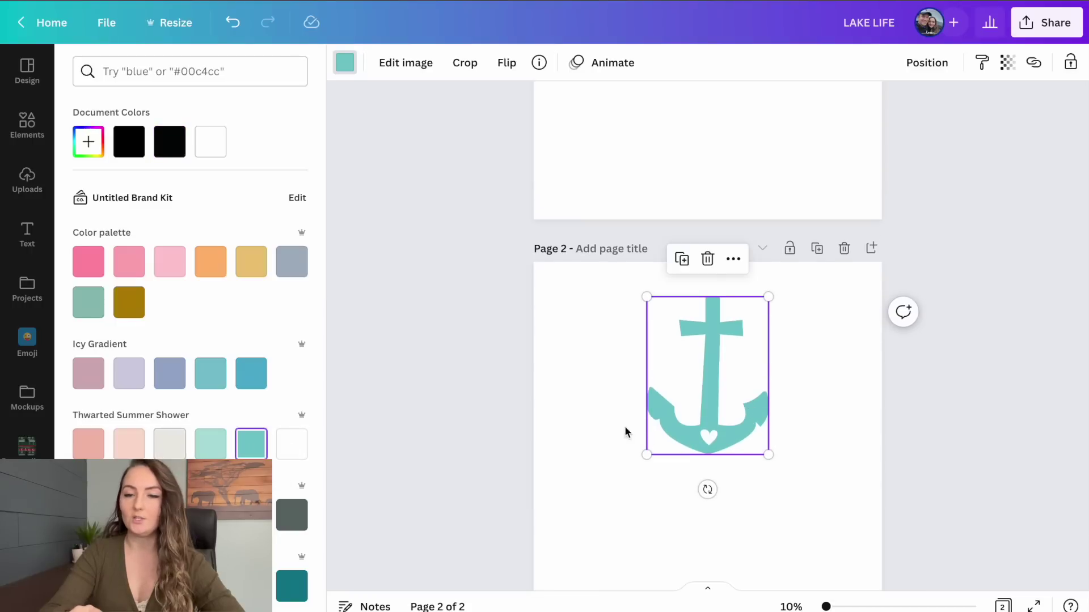
# Step: Try the teal anchor over the stacked text on page 1 and return it to page 2
pyautogui.press('Escape')
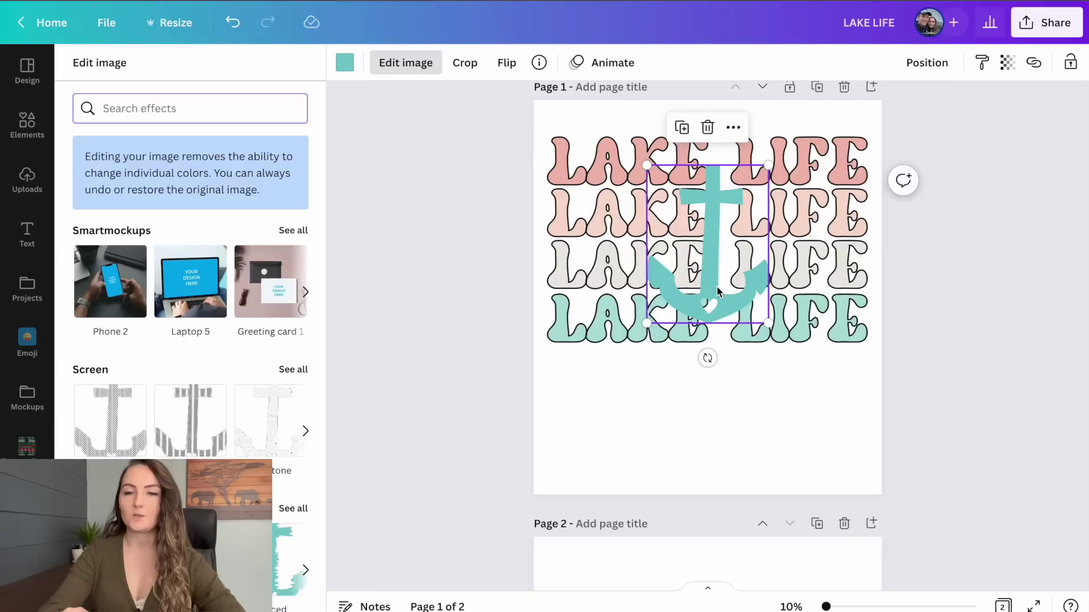
pyautogui.moveTo(717, 287); pyautogui.dragTo(719, 280)
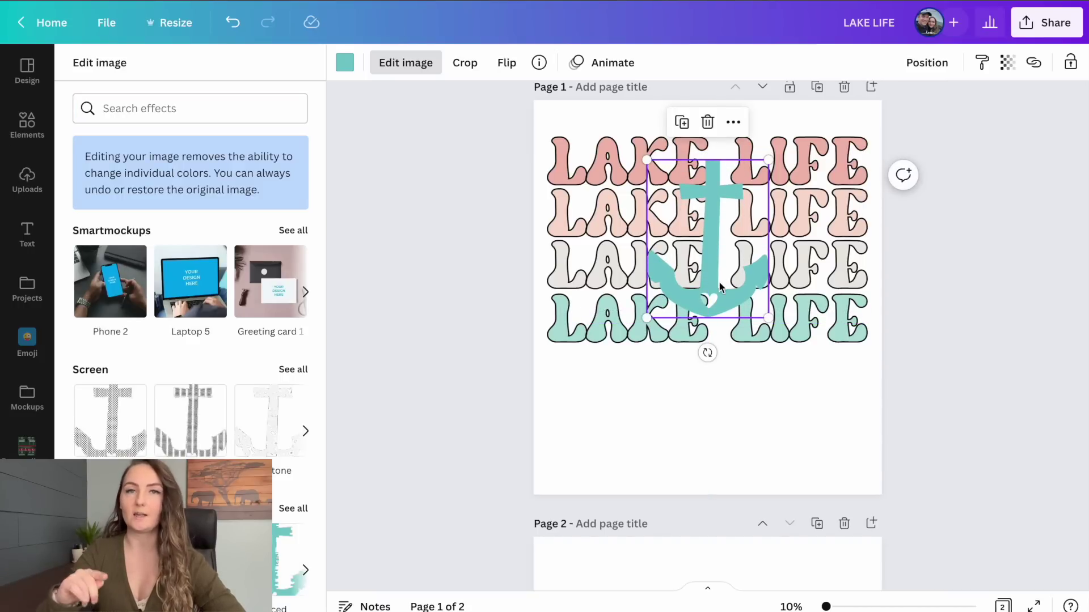
pyautogui.moveTo(724, 253); pyautogui.dragTo(724, 610)
pyautogui.scroll(-3, 740, 422)
pyautogui.moveTo(737, 410); pyautogui.dragTo(729, 418)
# Step: Download only page 2 with the teal anchor as a PNG with a transparent background
pyautogui.click(1046, 22)
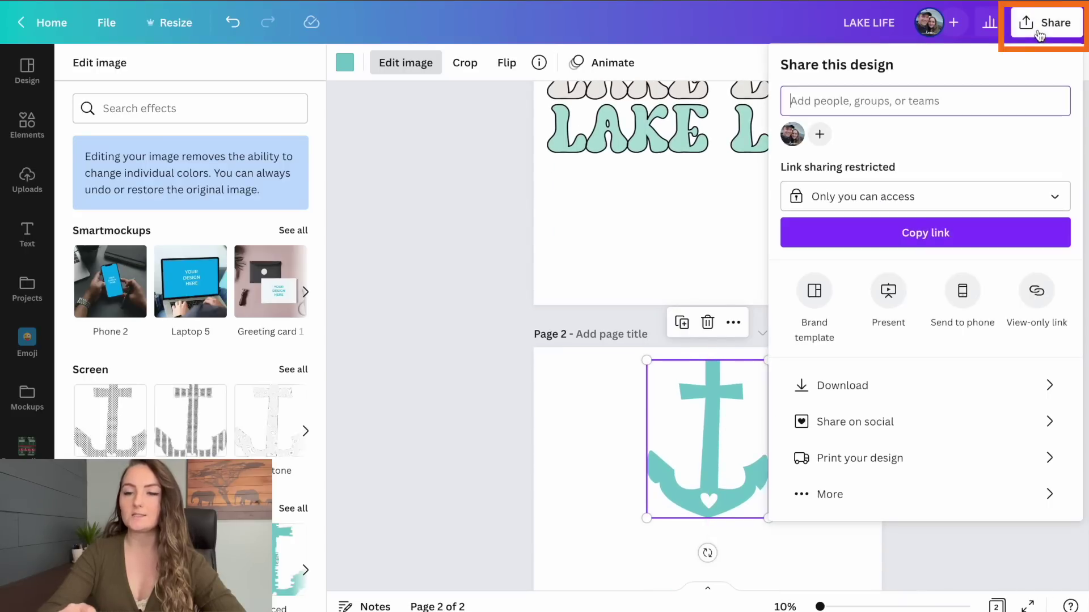
pyautogui.click(844, 388)
pyautogui.click(789, 219)
pyautogui.click(992, 295)
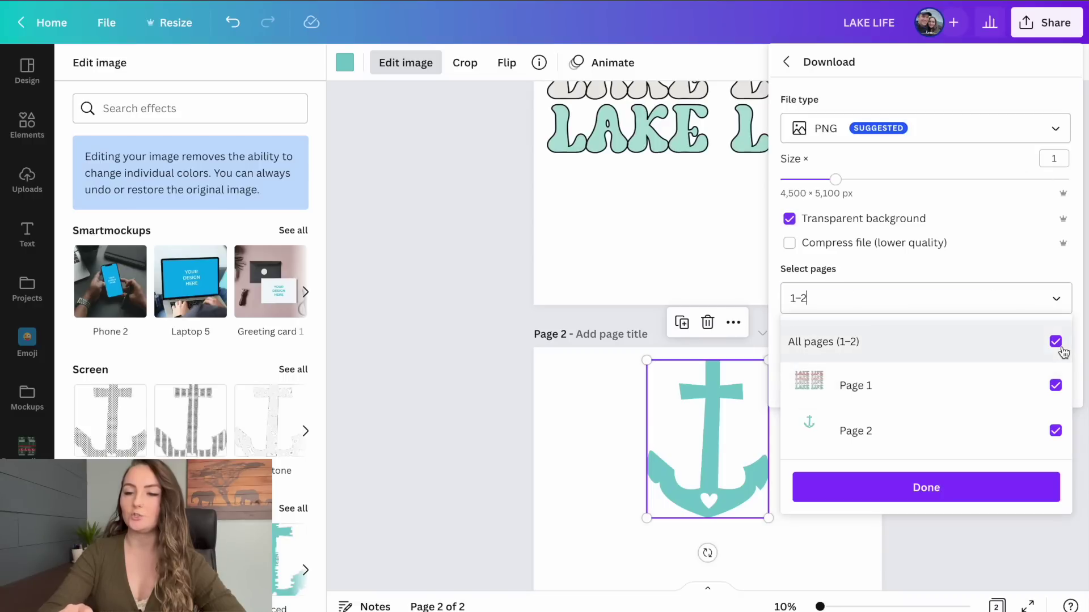
pyautogui.click(1056, 342)
pyautogui.click(1055, 431)
pyautogui.click(1020, 486)
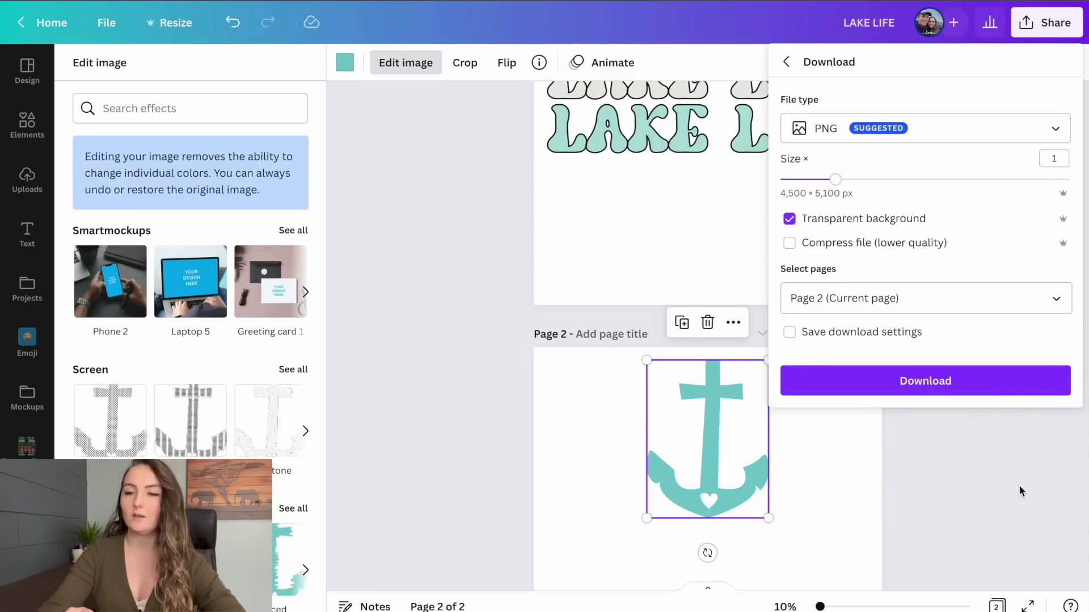
pyautogui.click(1025, 391)
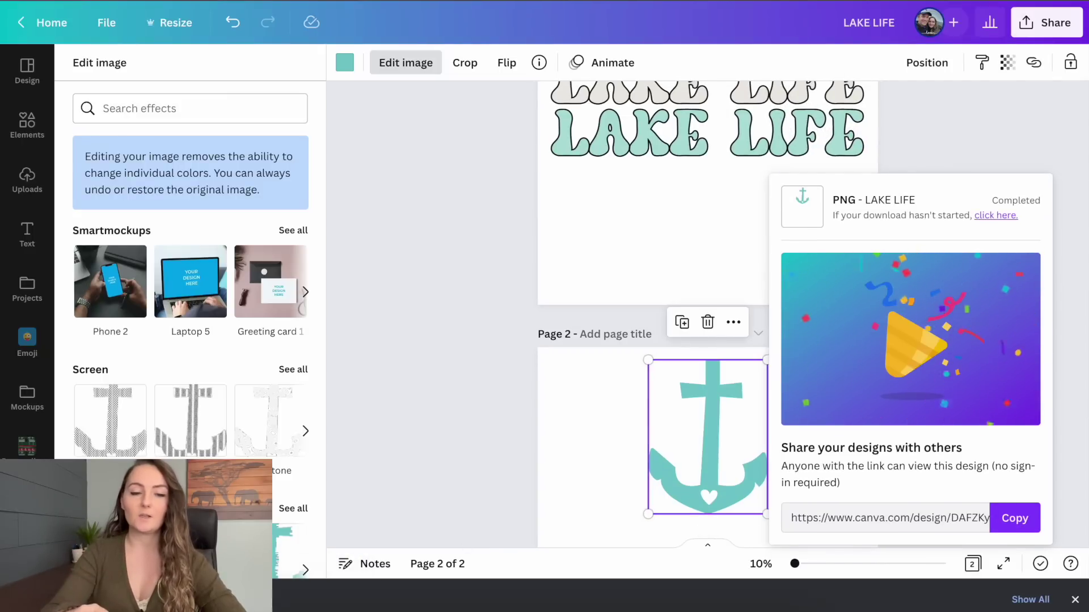
# Step: Upload the downloaded transparent anchor PNG and add it to page 2
pyautogui.moveTo(567, 610)
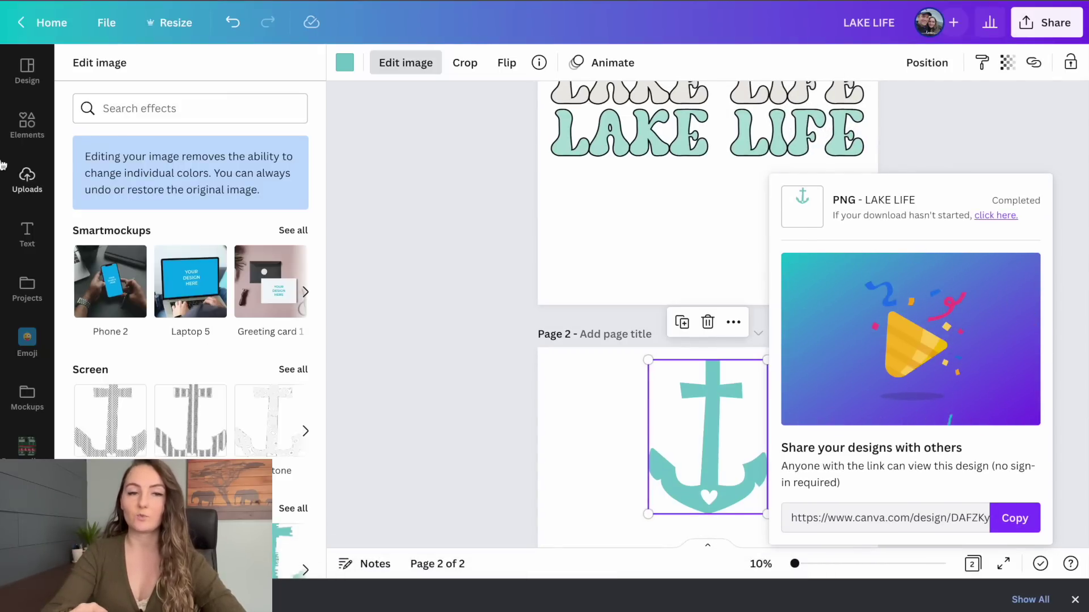
pyautogui.click(27, 178)
pyautogui.moveTo(297, 242)
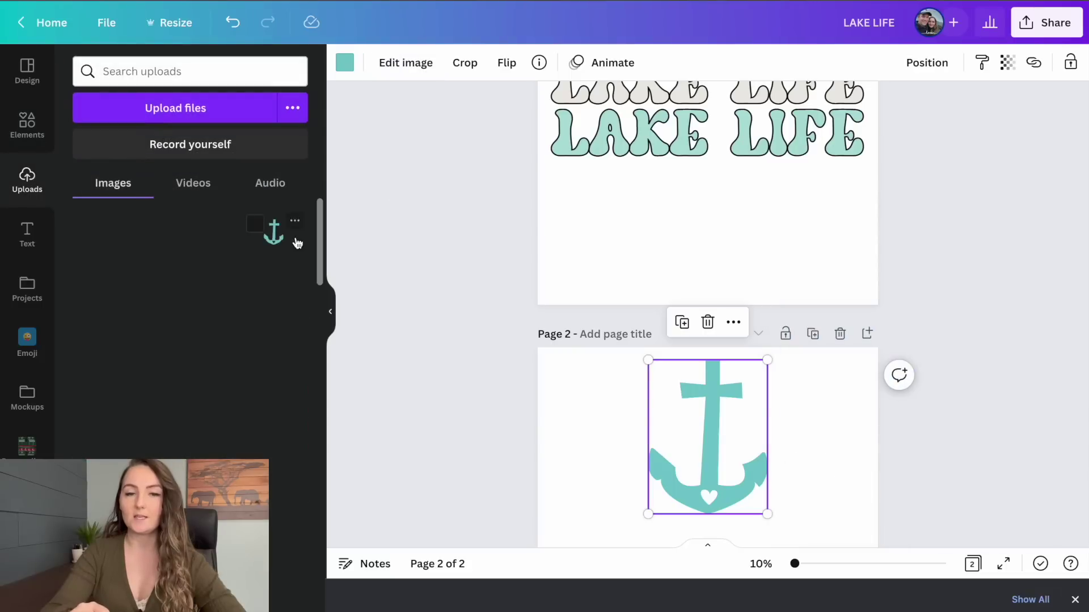
pyautogui.click(266, 251)
# Step: Move the uploaded anchor image to page 1, enlarge it and centre it over the stacked text
pyautogui.scroll(1, 692, 340)
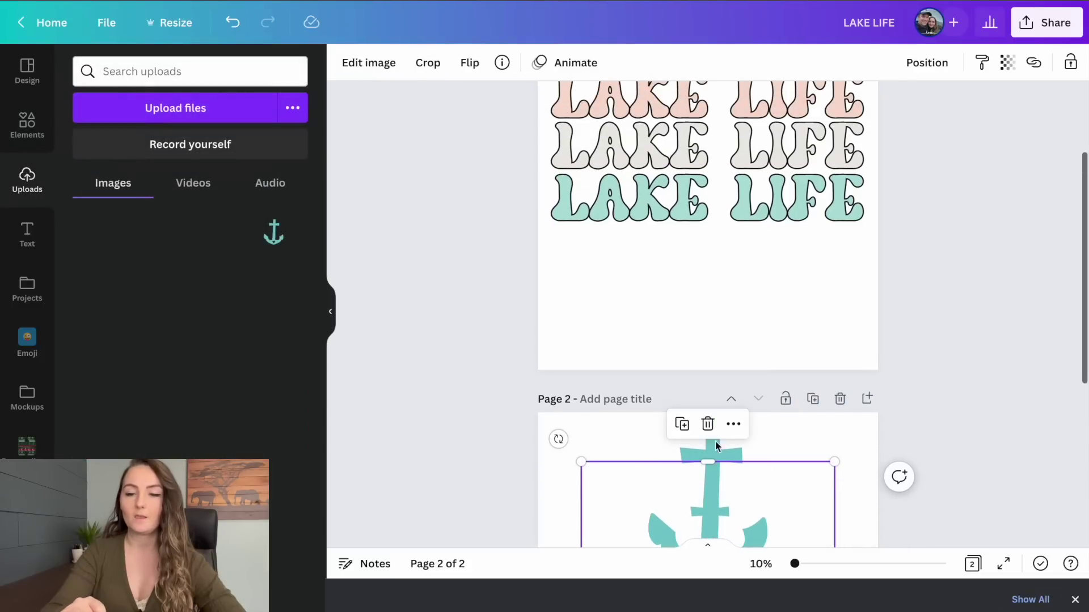
pyautogui.moveTo(736, 501); pyautogui.dragTo(844, 363)
pyautogui.moveTo(726, 247); pyautogui.dragTo(723, 336)
pyautogui.moveTo(824, 221); pyautogui.dragTo(923, 139)
pyautogui.moveTo(572, 507); pyautogui.dragTo(475, 566)
pyautogui.moveTo(686, 396)
pyautogui.mouseDown()
pyautogui.moveTo(686, 410)
pyautogui.moveTo(688, 401)
pyautogui.mouseUp()
# Step: Search the image effects for shadows and apply the Glow shadow to the uploaded anchor
pyautogui.click(369, 63)
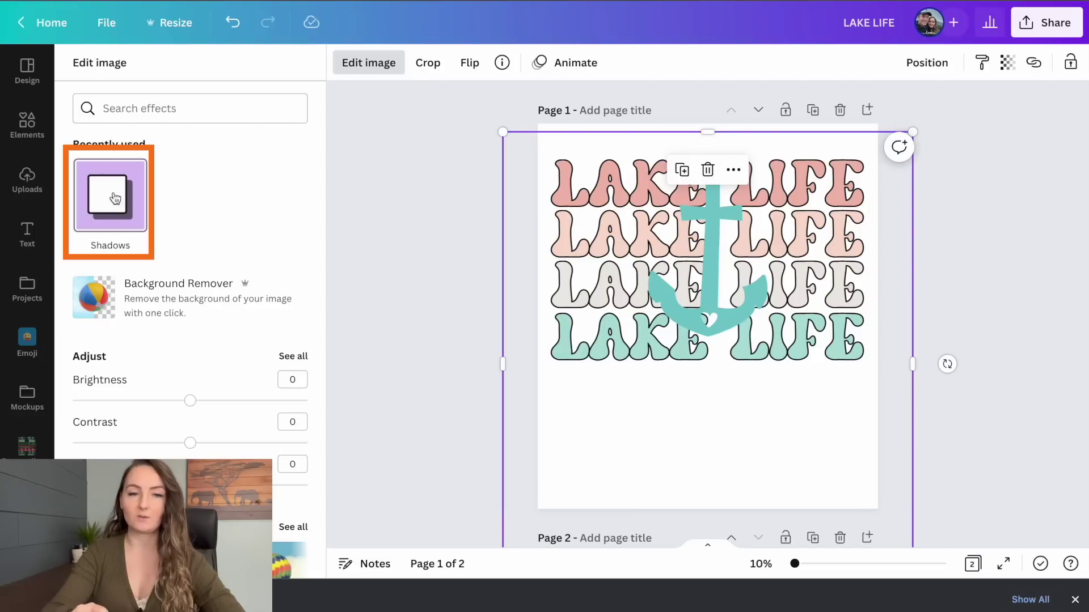
pyautogui.click(162, 108)
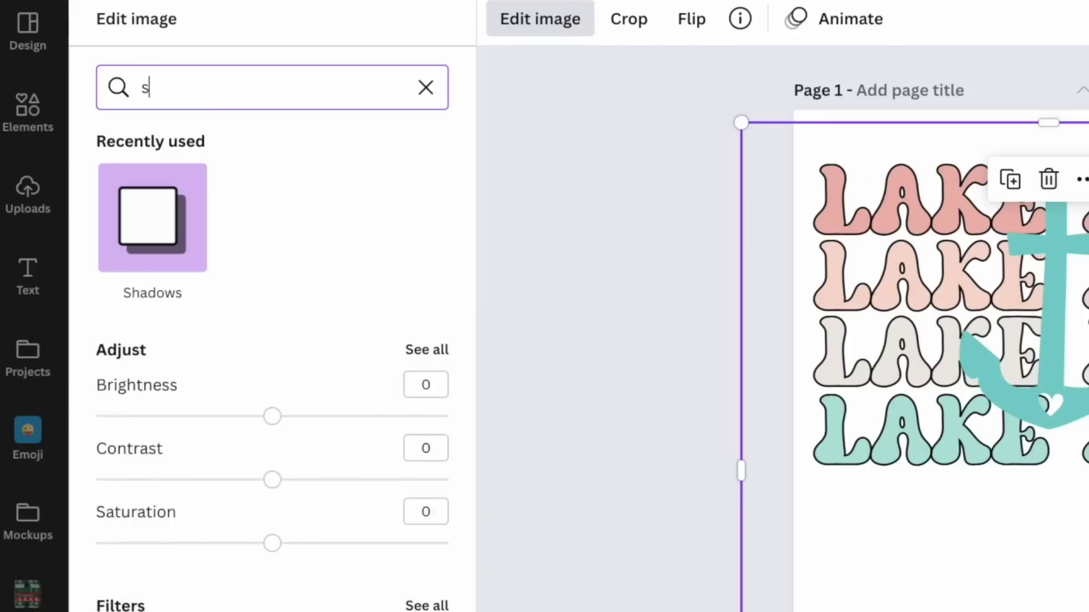
pyautogui.write('shad')
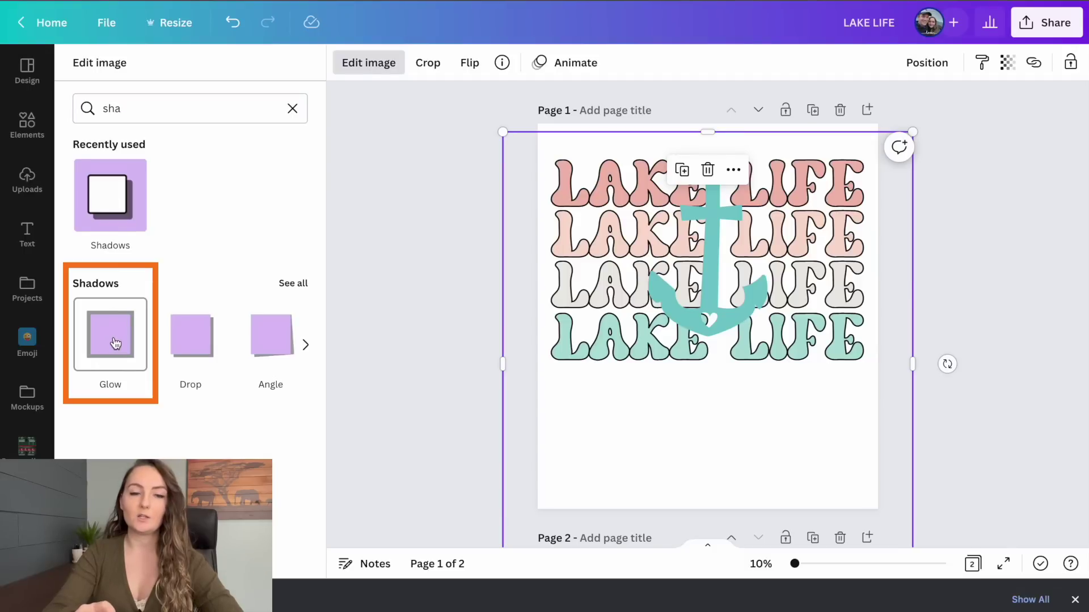
pyautogui.click(115, 343)
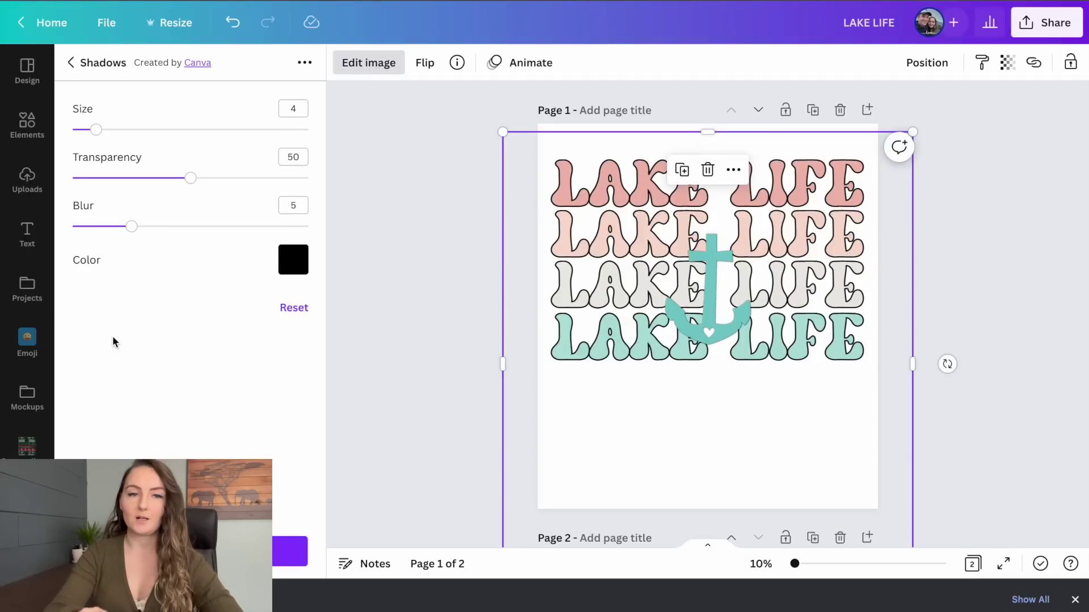
# Step: Turn the anchor's black glow into a solid outline with transparency 100, blur 0 and a larger size
pyautogui.click(86, 69)
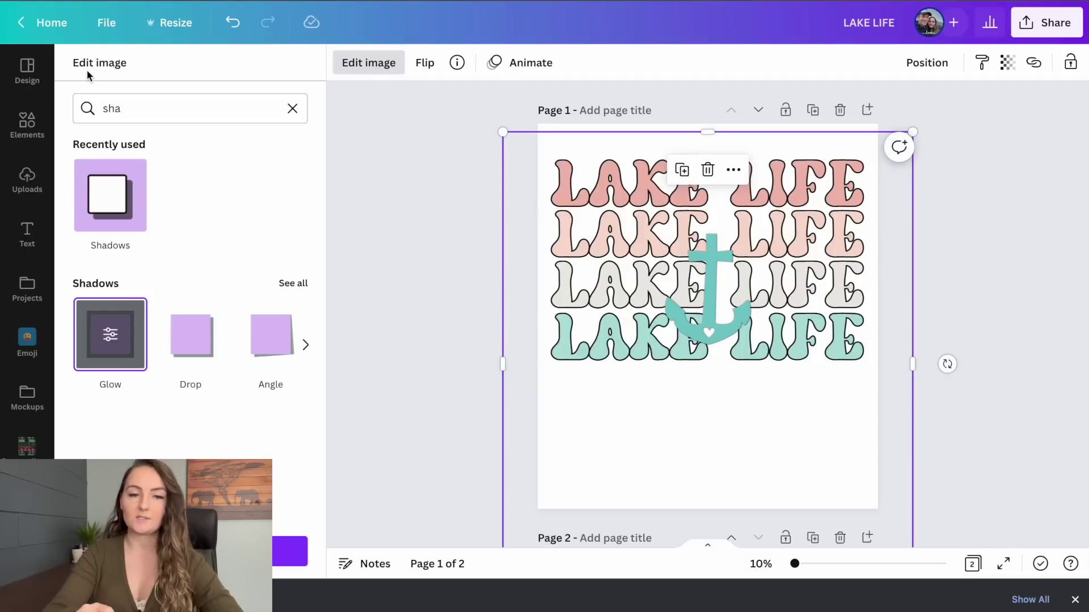
pyautogui.click(110, 336)
pyautogui.moveTo(210, 200); pyautogui.dragTo(379, 200)
pyautogui.moveTo(113, 273); pyautogui.dragTo(23, 286)
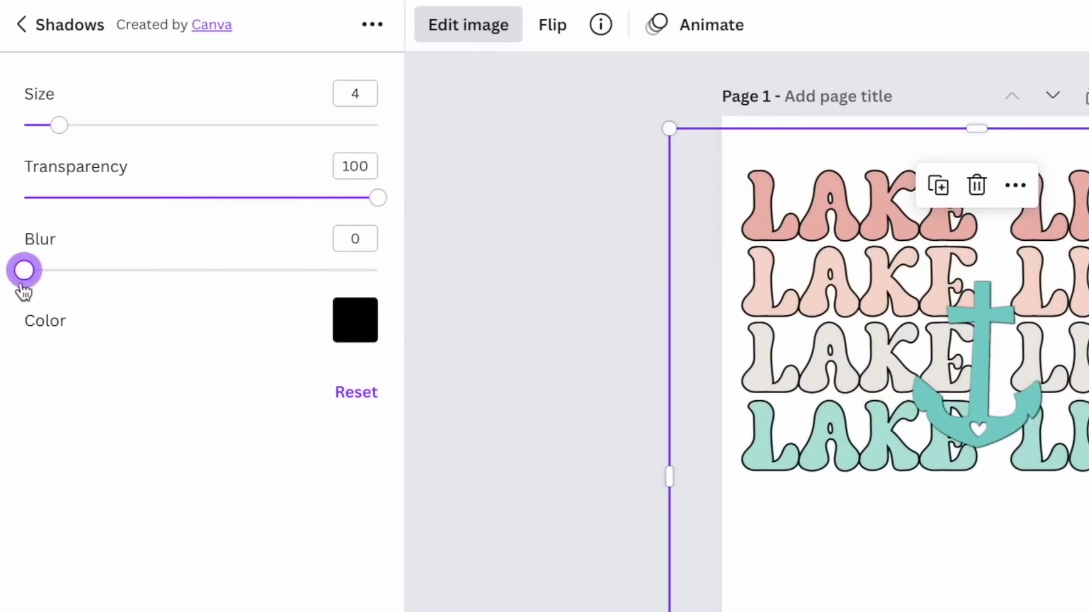
pyautogui.moveTo(61, 126); pyautogui.dragTo(132, 130)
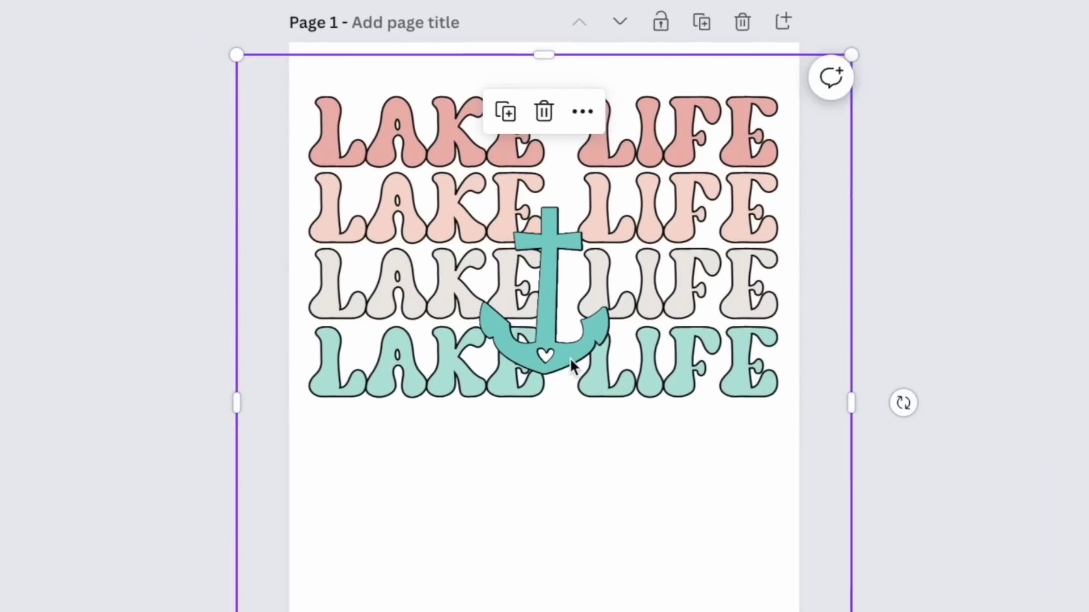
# Step: Enlarge the outlined anchor and reposition it over the middle of the stacked text
pyautogui.click(569, 356)
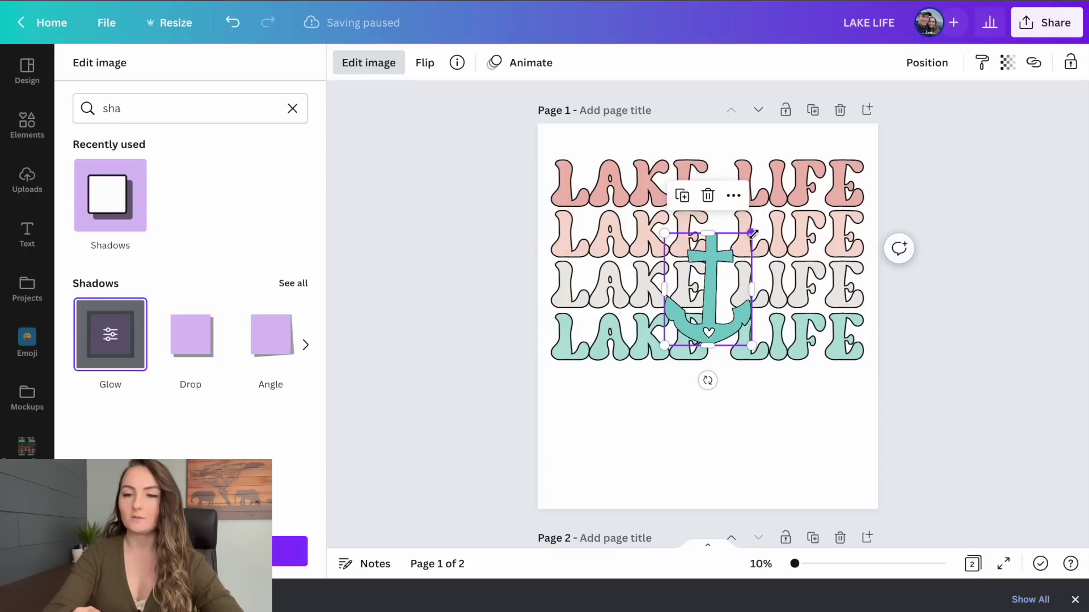
pyautogui.moveTo(753, 232); pyautogui.dragTo(773, 214)
pyautogui.moveTo(732, 278); pyautogui.dragTo(730, 287)
pyautogui.click(978, 226)
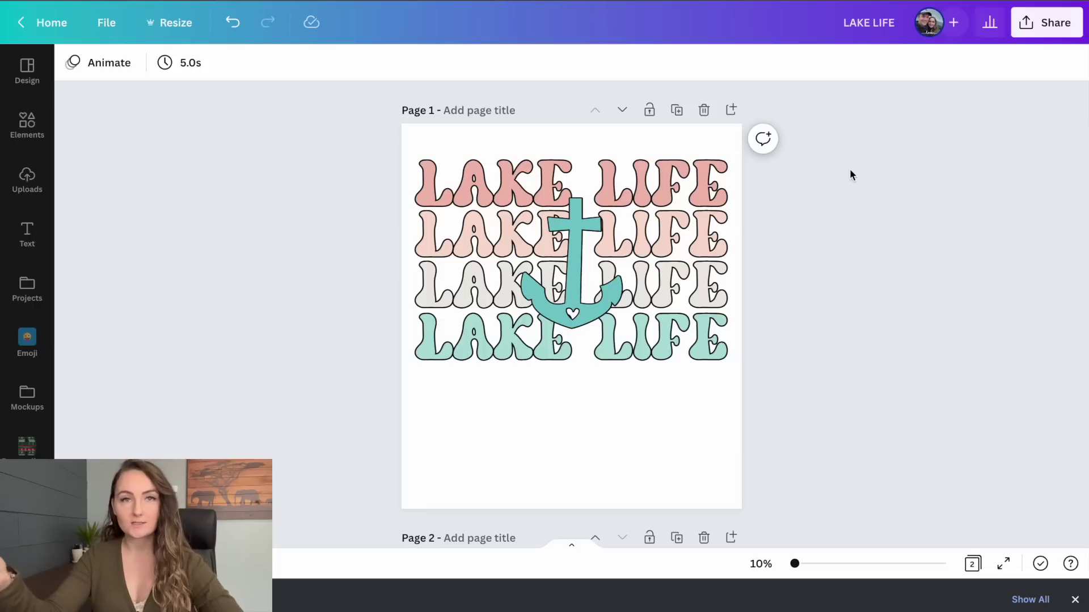
# Step: Replace the word LIFE with WIFE in the first two text lines on page 1
pyautogui.click(708, 170)
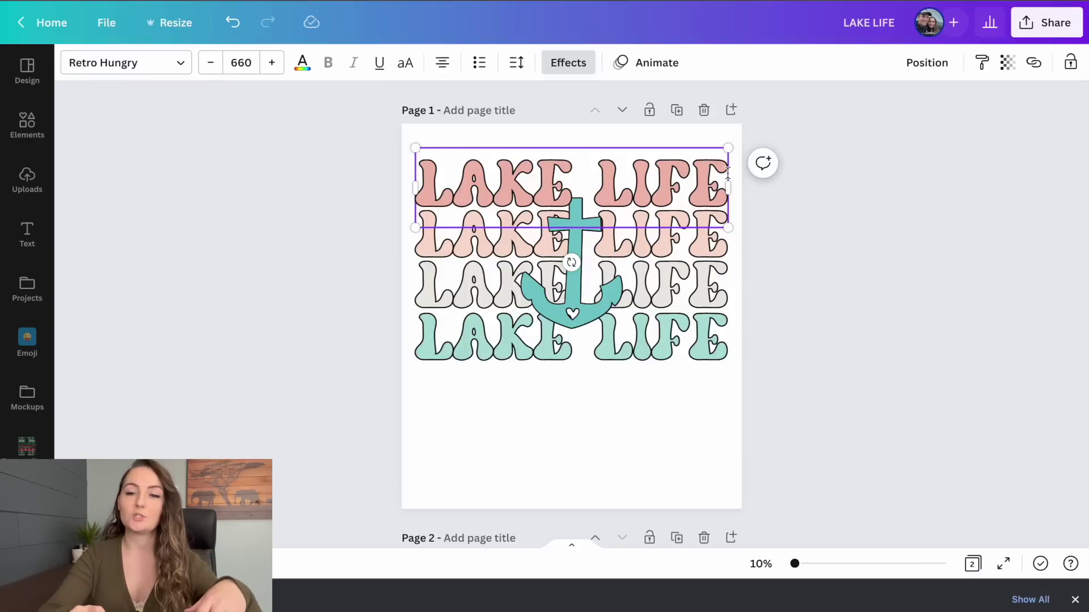
pyautogui.moveTo(721, 179); pyautogui.dragTo(597, 180)
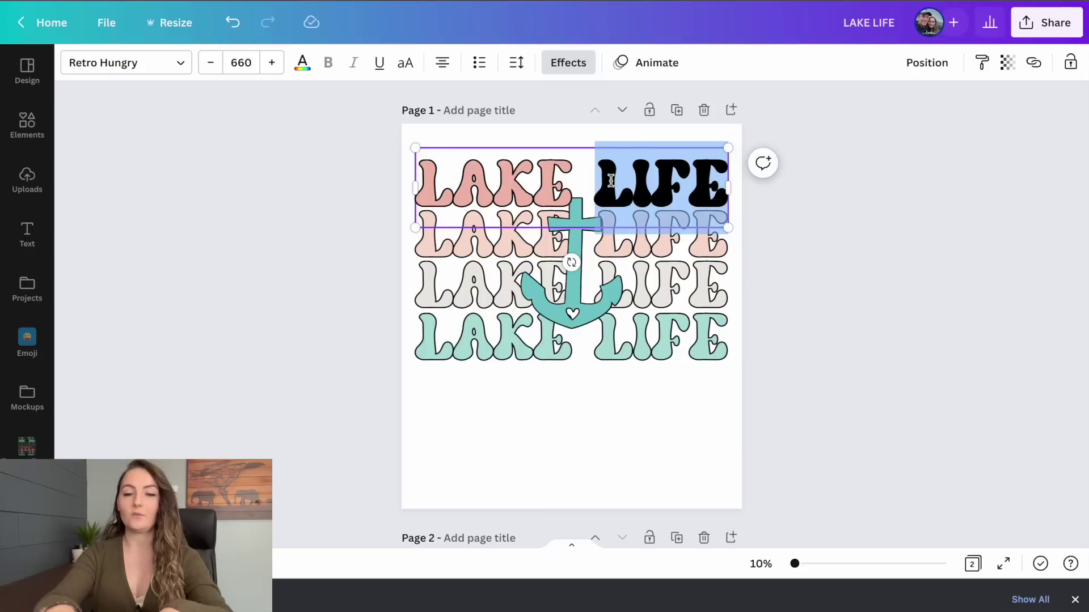
pyautogui.write('wife')
pyautogui.press('BackSpace')
pyautogui.press('BackSpace')
pyautogui.press('BackSpace')
pyautogui.press('BackSpace')
pyautogui.write('WIFE')
# Step: Replace LIFE with WIFE in the third and fourth text lines on page 1
pyautogui.click(723, 286)
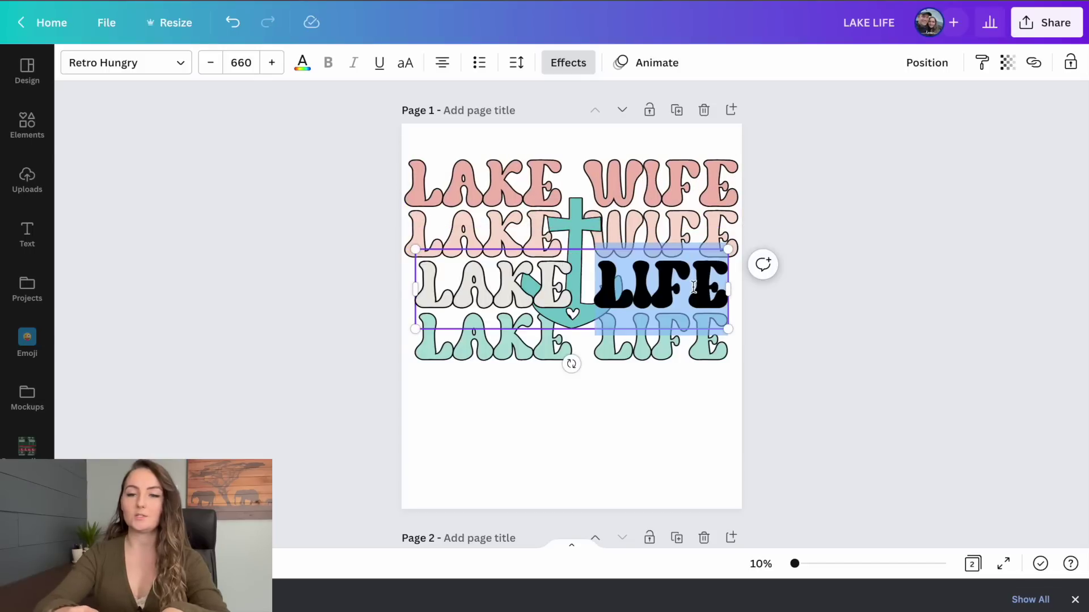
pyautogui.tripleClick(693, 288)
pyautogui.click(699, 286)
pyautogui.moveTo(722, 285); pyautogui.dragTo(595, 286)
pyautogui.write('WIFE')
pyautogui.click(644, 344)
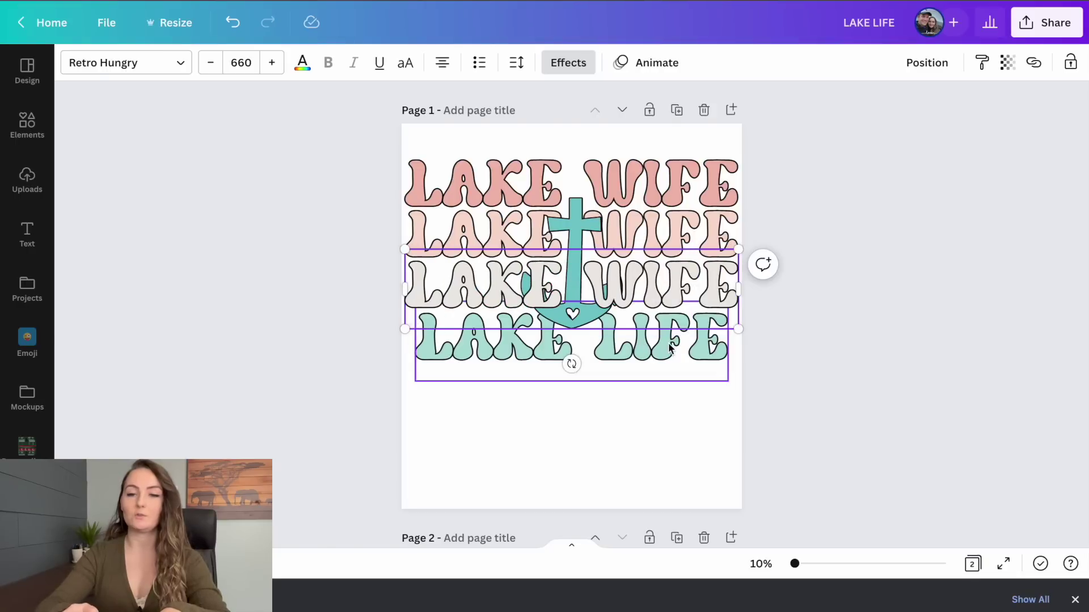
pyautogui.doubleClick(644, 345)
pyautogui.write('WIFE')
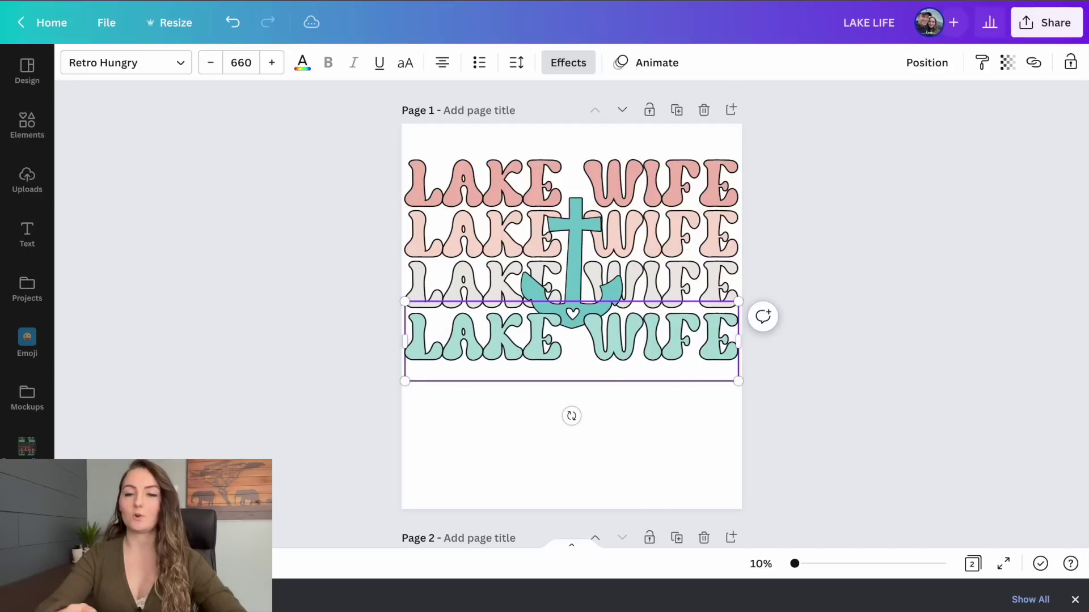
pyautogui.click(861, 393)
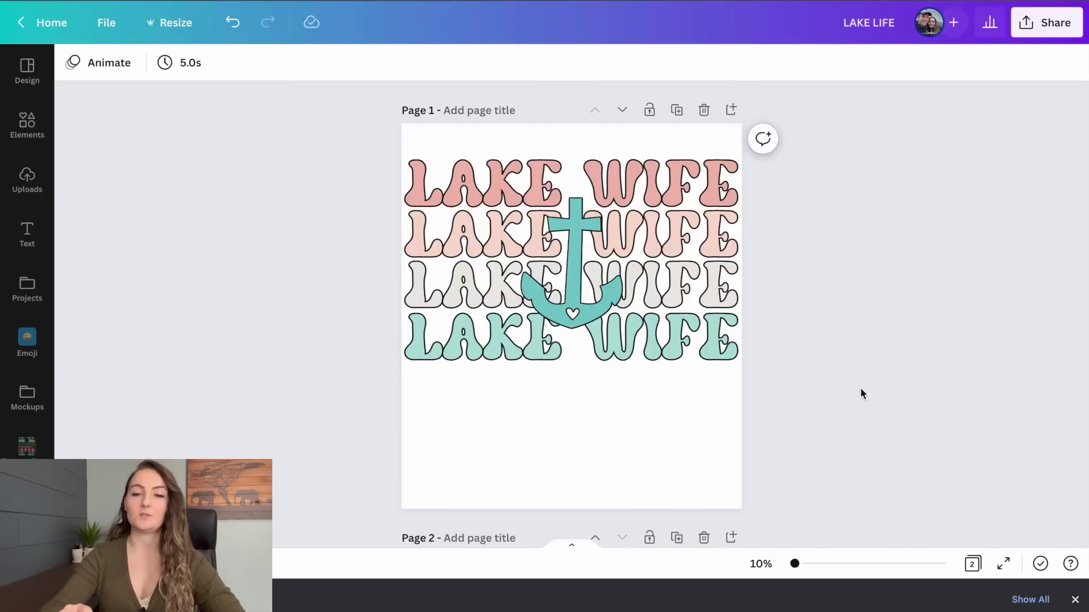
# Step: Download only page 1 with the LAKE WIFE design as a transparent-background PNG
pyautogui.click(1043, 34)
pyautogui.click(833, 377)
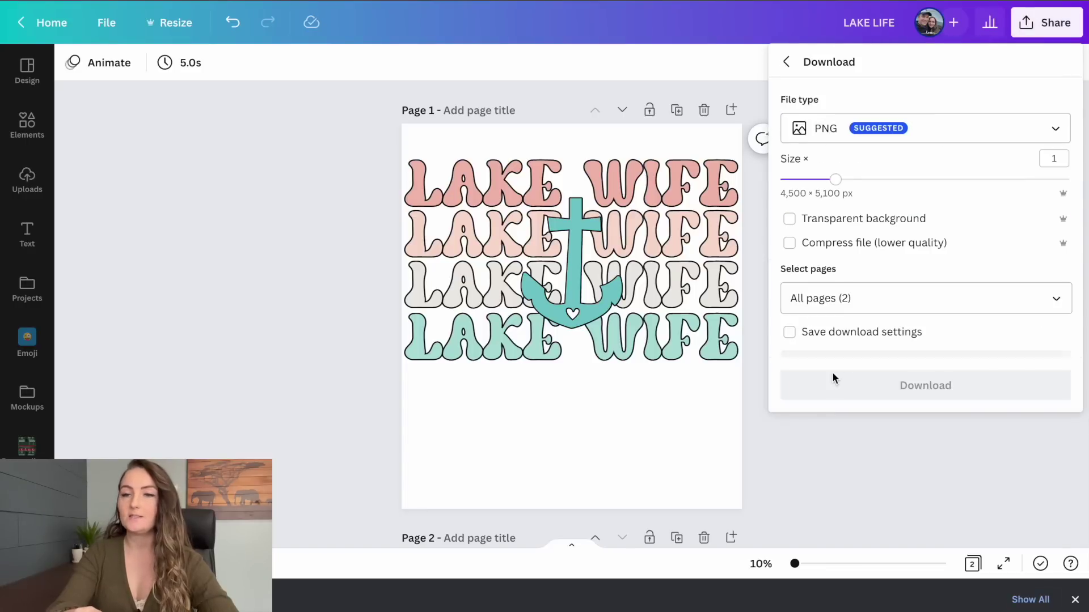
pyautogui.click(937, 299)
pyautogui.click(1057, 344)
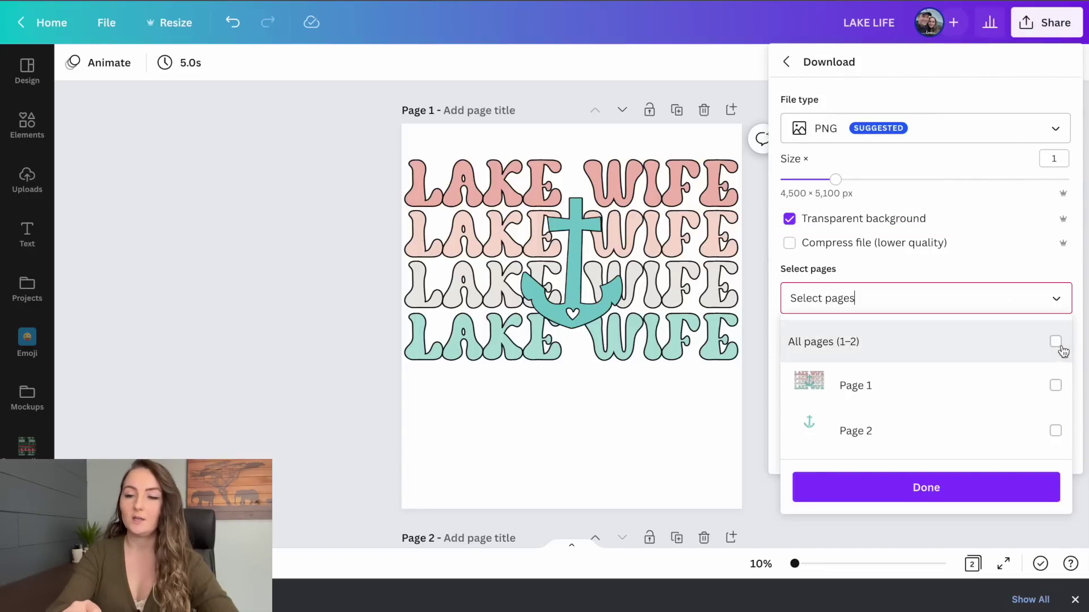
pyautogui.click(1056, 385)
pyautogui.click(958, 486)
pyautogui.click(972, 381)
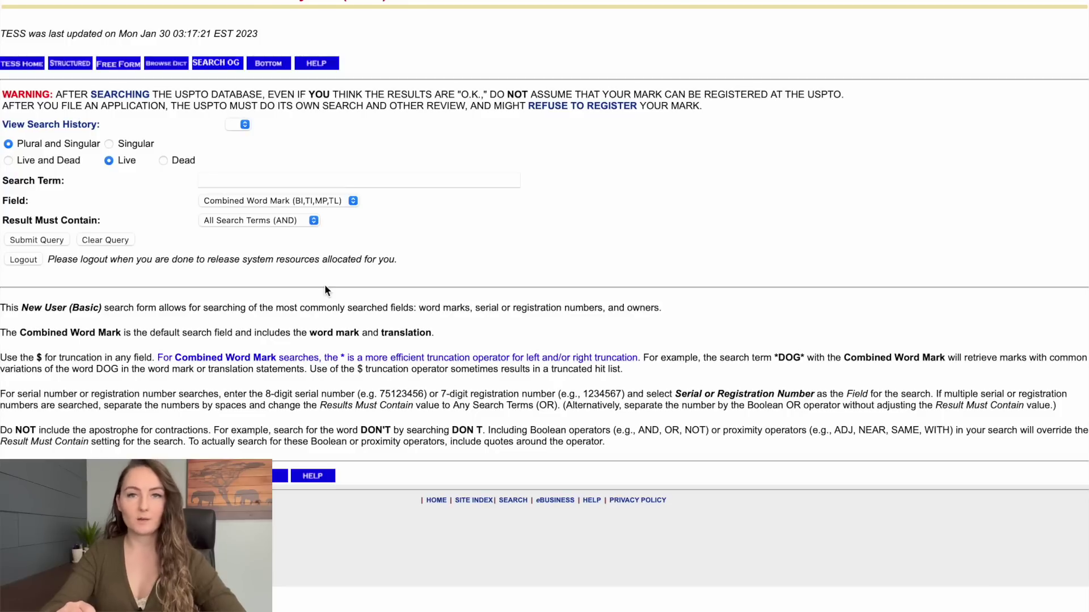
# Step: Search the USPTO TESS trademark database for live marks matching "LAKE WIFE"
pyautogui.click(323, 181)
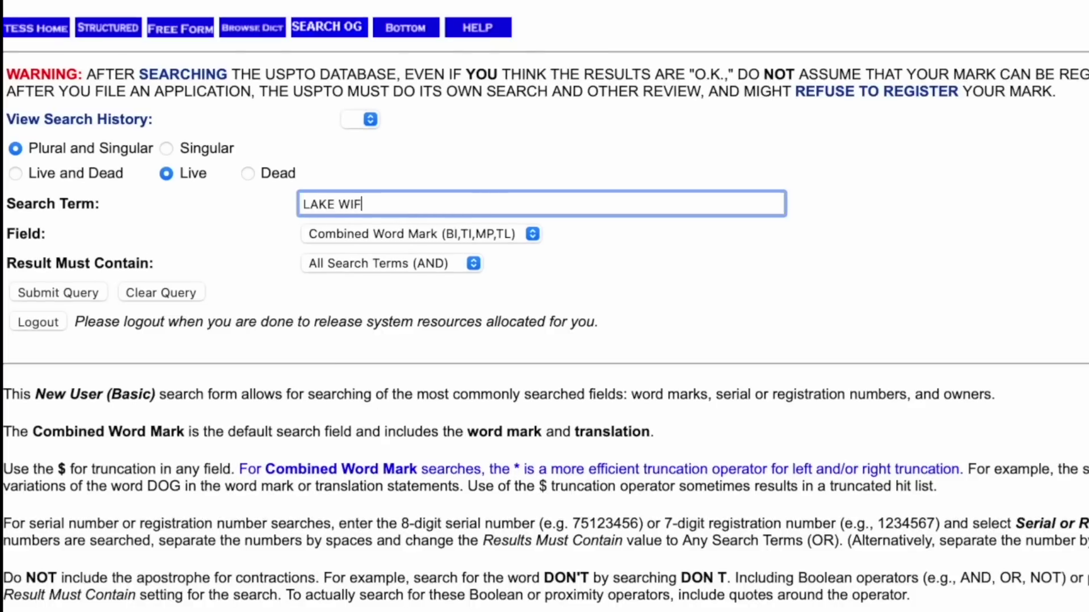
pyautogui.press('Return')
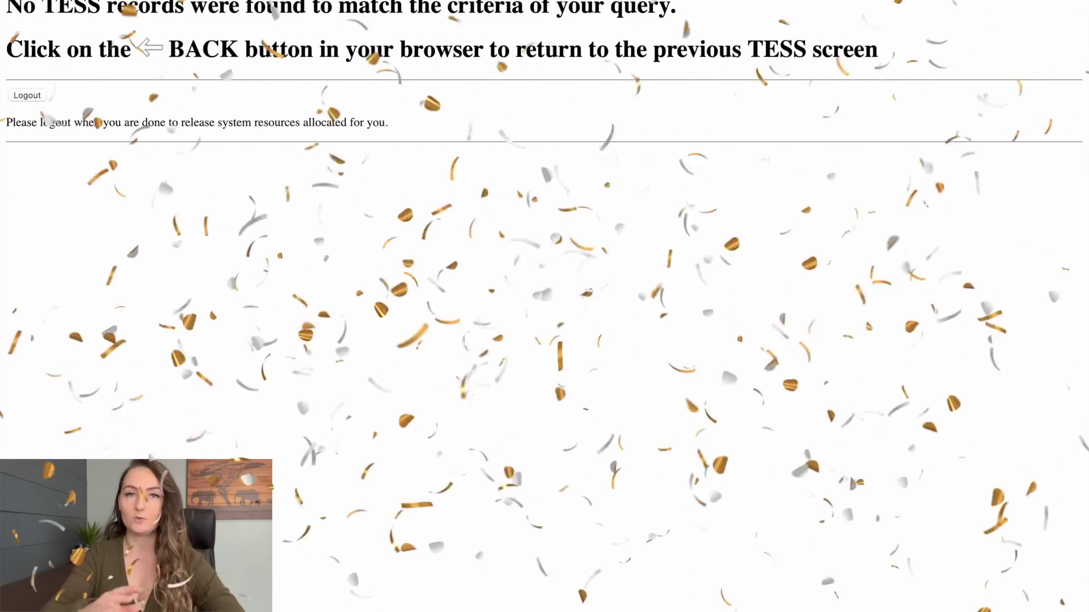
# Step: Switch to the Canva shirt mockup design and select LAKE LIFE (2).png and LAKE LIFE (3).png from Downloads for upload
pyautogui.moveTo(687, 602)
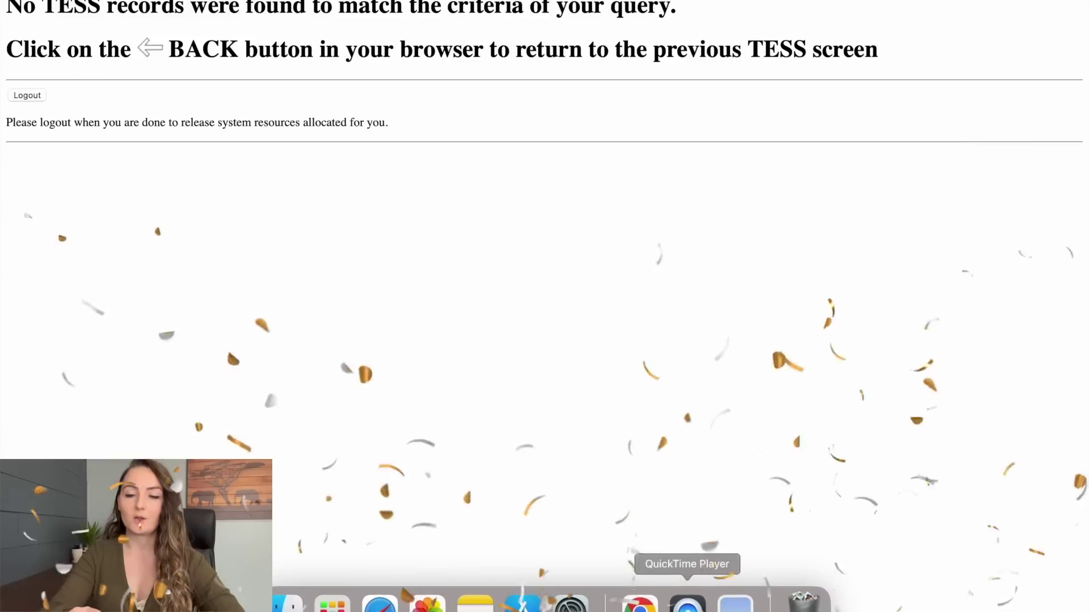
pyautogui.click(640, 604)
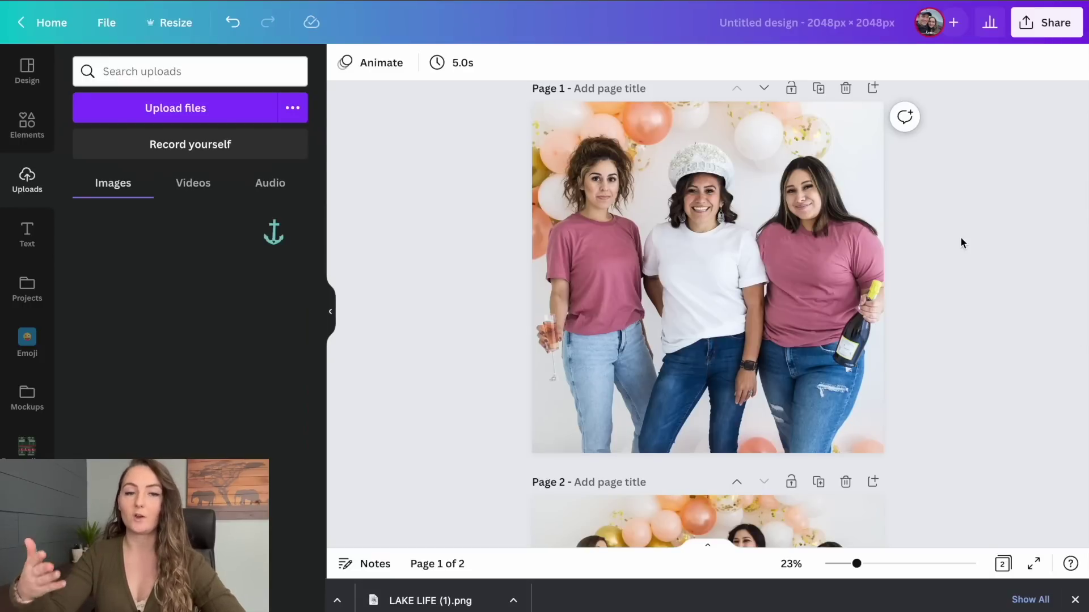
pyautogui.click(177, 109)
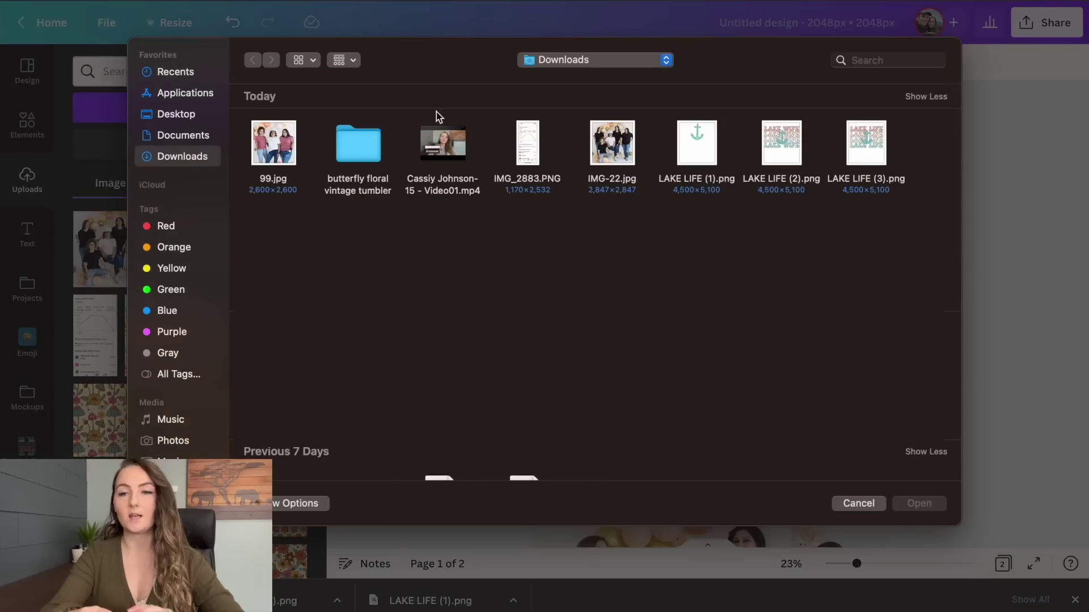
pyautogui.click(794, 151)
pyautogui.keyDown('shift'); pyautogui.click(868, 154); pyautogui.keyUp('shift')
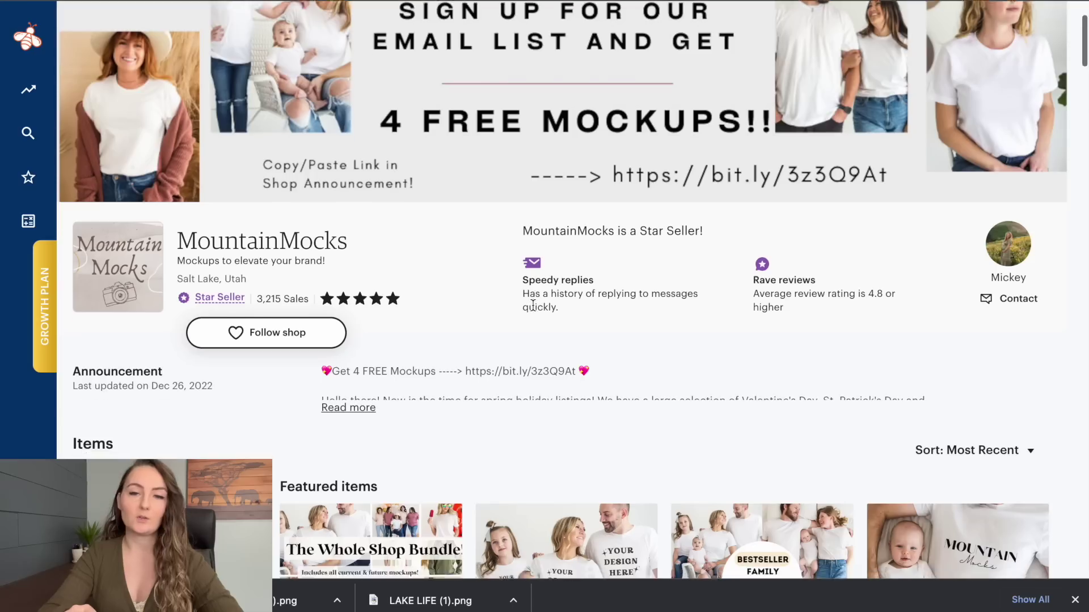
# Step: Browse the MountainMocks shop's shirt mockup listings on Etsy
pyautogui.scroll(-8, 567, 340)
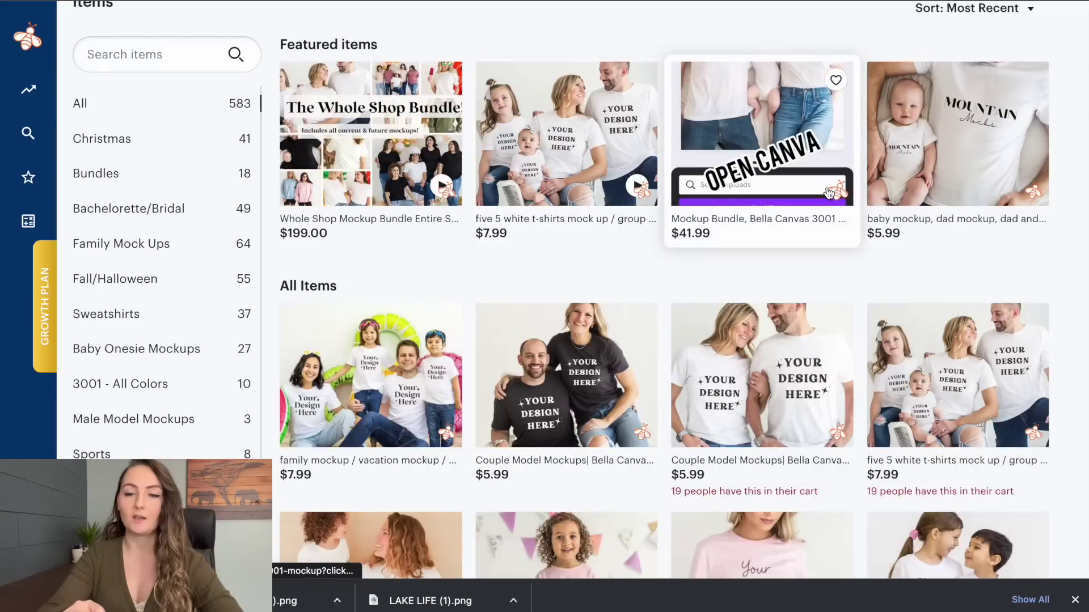
pyautogui.scroll(-2, 668, 274)
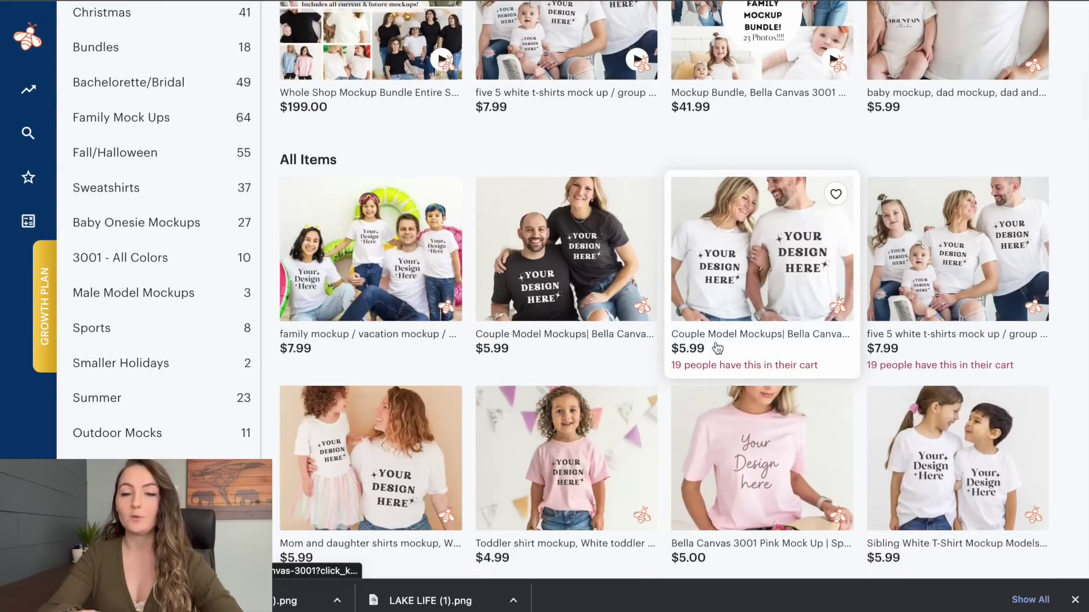
# Step: Return from the Etsy mockup shop to the Canva mockup and fit the LAKE WIFE design to the middle woman's white shirt on page 1
pyautogui.scroll(-8, 501, 388)
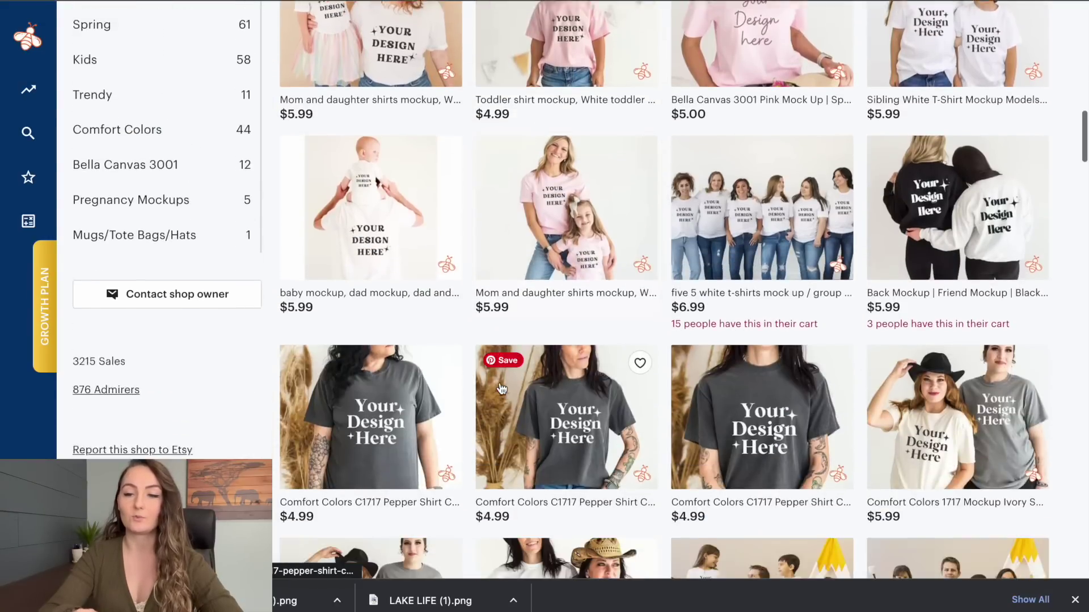
pyautogui.scroll(-5, 501, 388)
pyautogui.hotkey('ctrl', 'Tab')
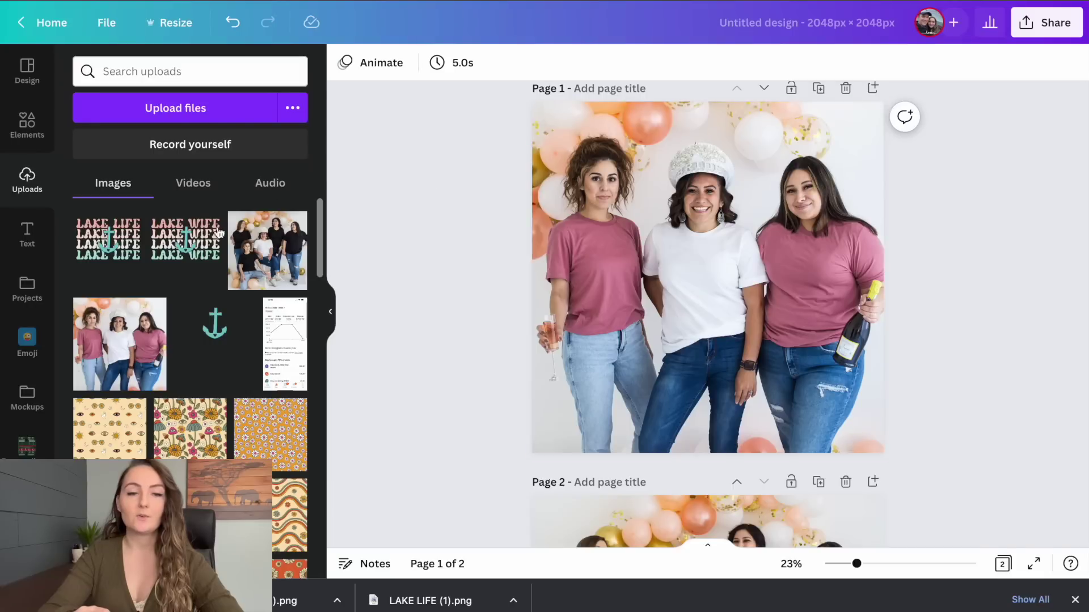
pyautogui.click(183, 255)
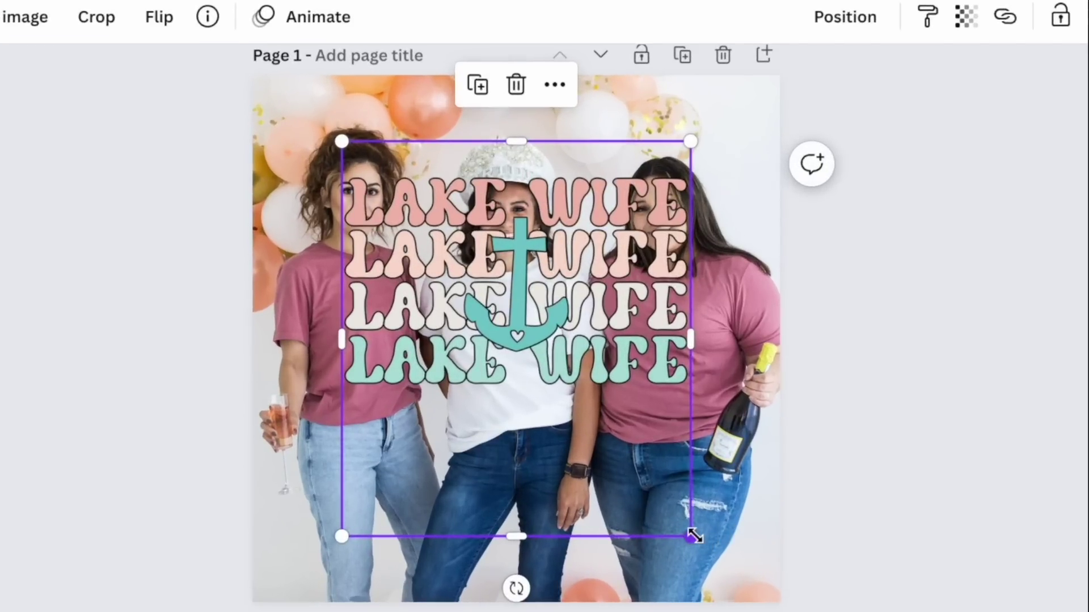
pyautogui.moveTo(695, 536); pyautogui.dragTo(498, 318)
pyautogui.moveTo(459, 266); pyautogui.dragTo(543, 398)
pyautogui.moveTo(578, 449); pyautogui.dragTo(530, 394)
pyautogui.moveTo(491, 321); pyautogui.dragTo(512, 341)
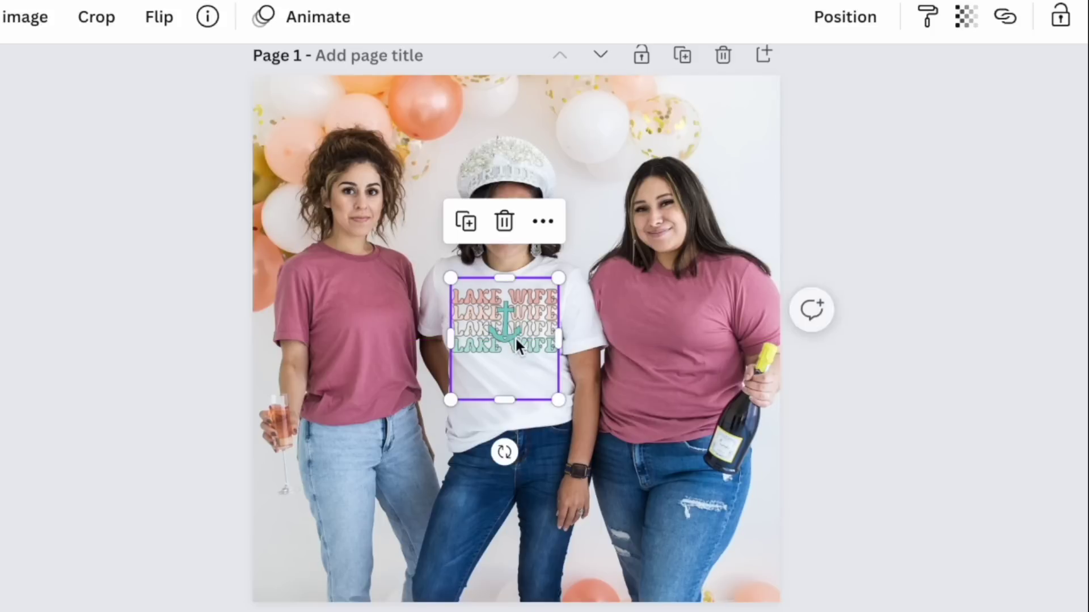
pyautogui.moveTo(559, 400); pyautogui.dragTo(539, 379)
pyautogui.moveTo(521, 336); pyautogui.dragTo(529, 347)
# Step: Lower the transparency of the LAKE WIFE design slightly so it blends into the white shirt
pyautogui.click(970, 19)
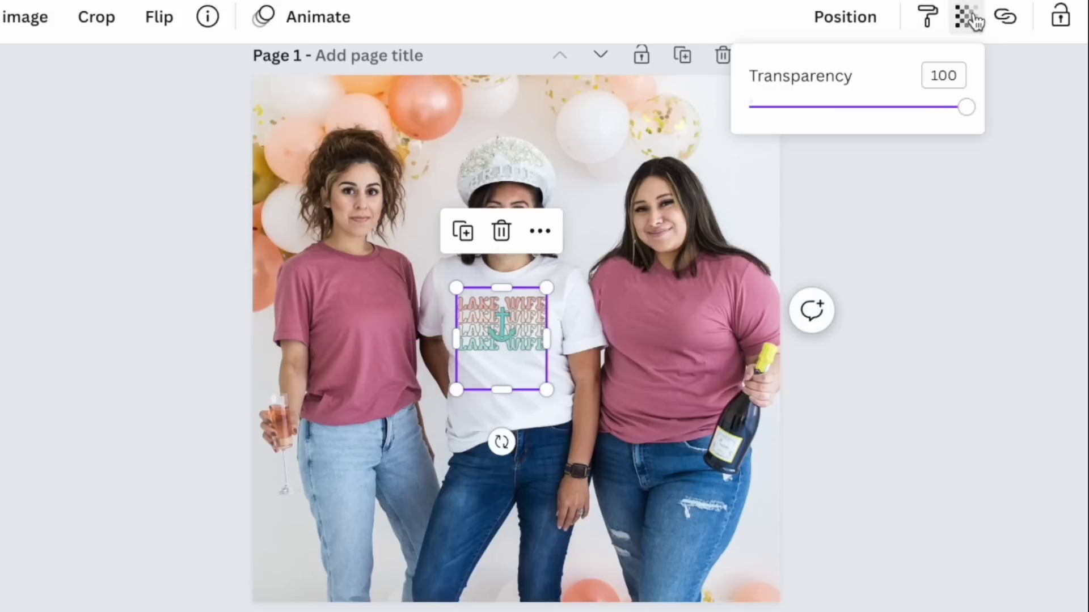
pyautogui.moveTo(966, 108); pyautogui.dragTo(946, 111)
pyautogui.click(919, 288)
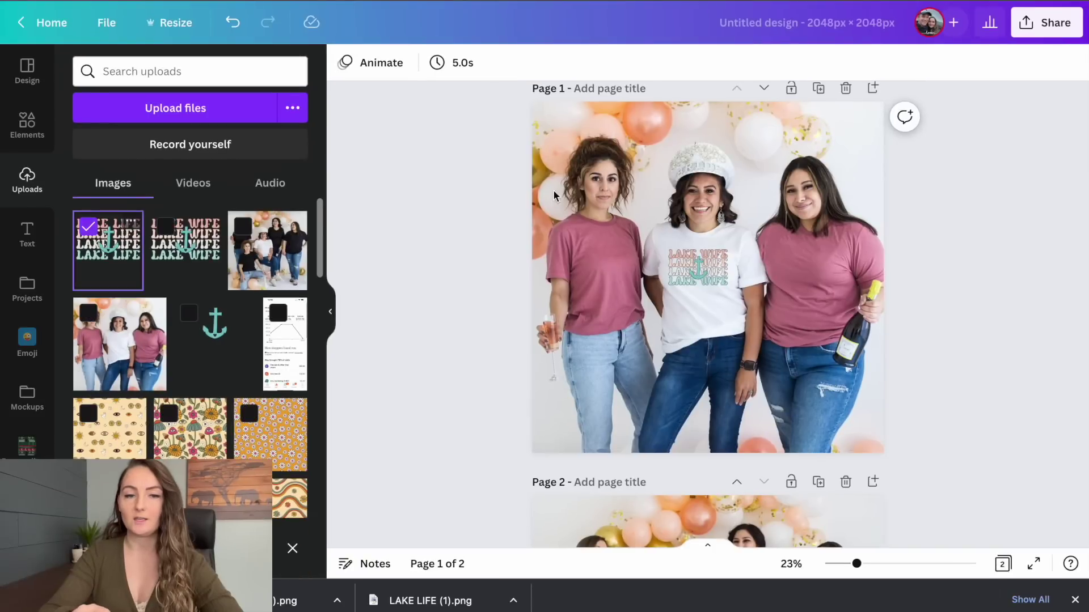
# Step: Add the LAKE LIFE design to page 1 and scale it to fit the chest of the left woman's mauve shirt
pyautogui.press('Delete')
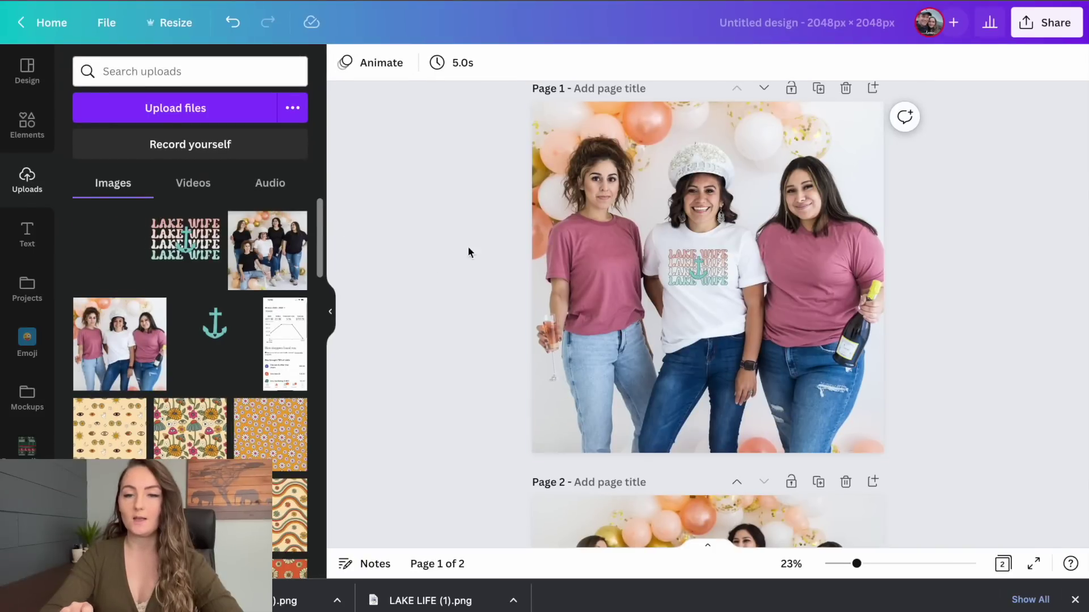
pyautogui.moveTo(420, 601); pyautogui.dragTo(578, 259)
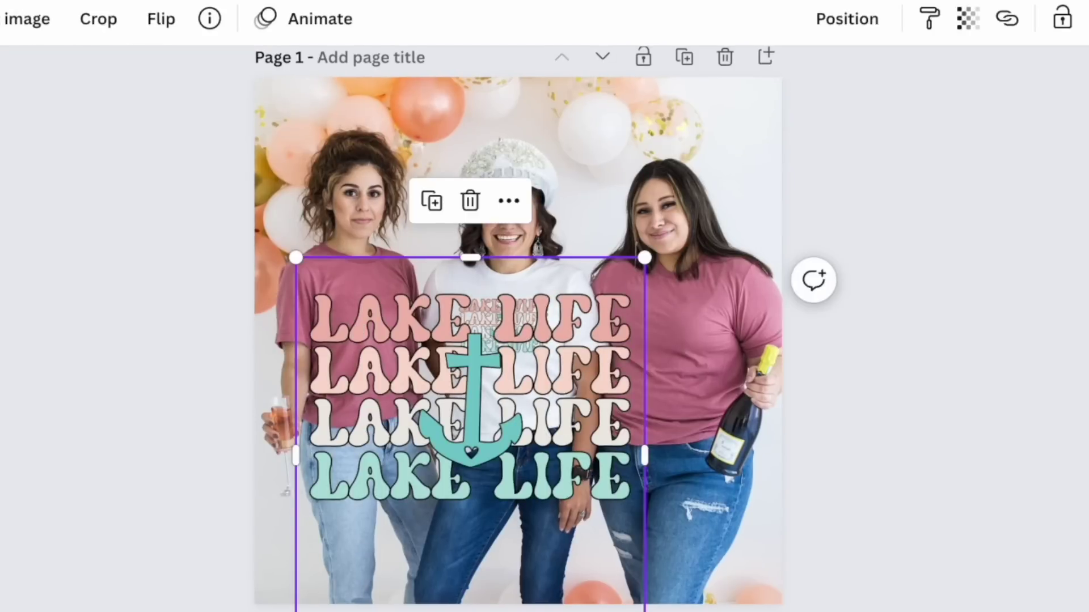
pyautogui.moveTo(644, 611); pyautogui.dragTo(392, 346)
pyautogui.moveTo(406, 386); pyautogui.dragTo(374, 328)
# Step: Lower the transparency of the LAKE LIFE design slightly so it blends into the mauve shirt
pyautogui.click(968, 19)
pyautogui.moveTo(967, 113); pyautogui.dragTo(951, 116)
pyautogui.click(937, 250)
pyautogui.click(937, 250)
# Step: Duplicate the LAKE LIFE design and center the copy on the right woman's mauve shirt
pyautogui.click(350, 316)
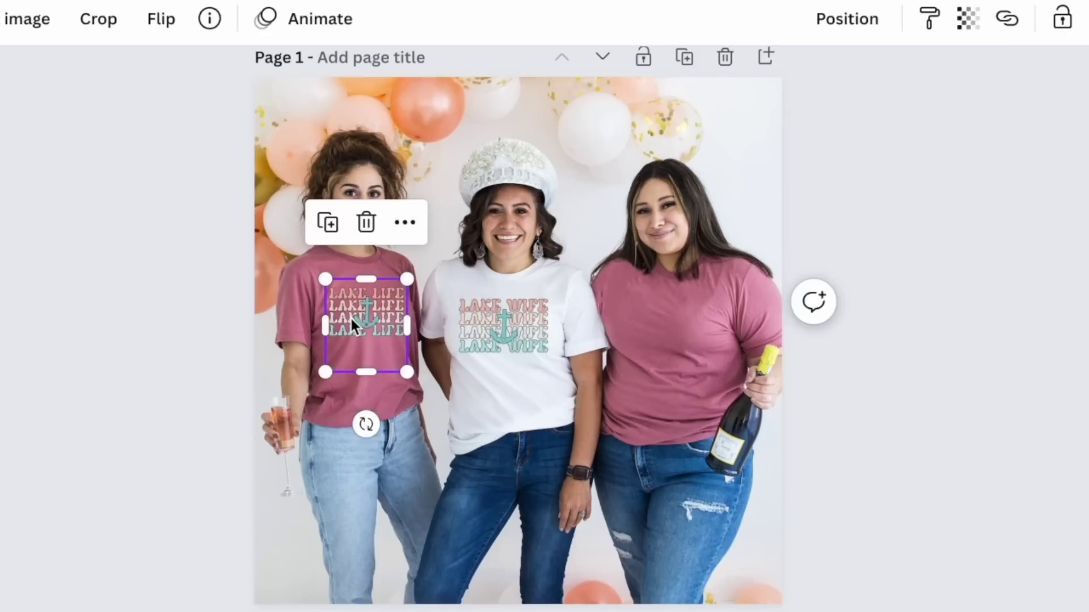
pyautogui.click(327, 222)
pyautogui.moveTo(383, 313); pyautogui.dragTo(652, 359)
pyautogui.moveTo(697, 293); pyautogui.dragTo(725, 292)
pyautogui.click(913, 282)
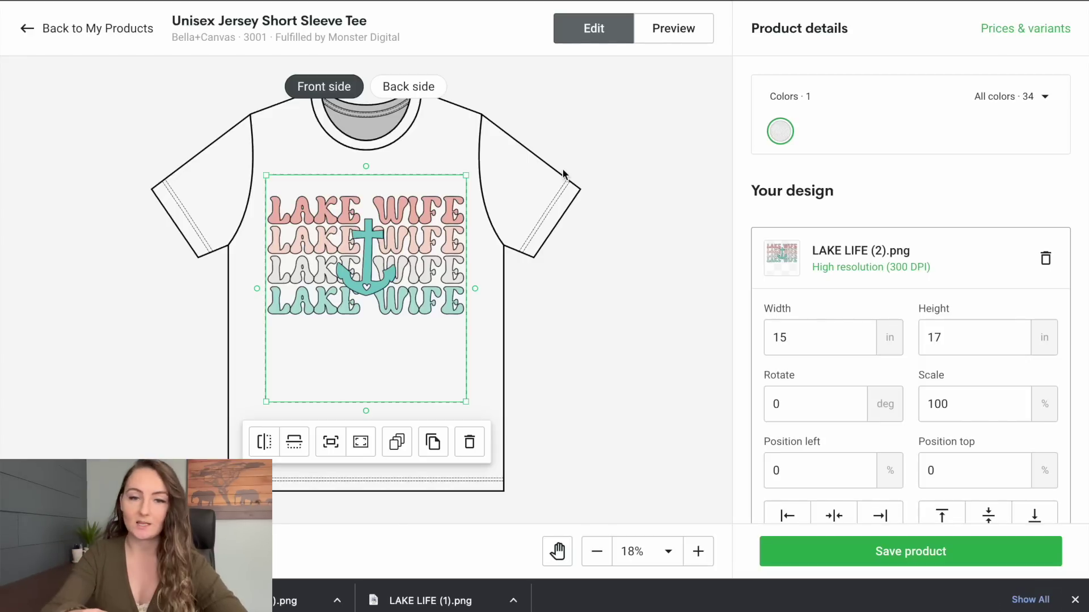
# Step: Scale down the LAKE WIFE design on the white tee and center it near the top of the front print area
pyautogui.moveTo(465, 403); pyautogui.dragTo(444, 376)
pyautogui.moveTo(402, 319); pyautogui.dragTo(415, 302)
pyautogui.moveTo(455, 361); pyautogui.dragTo(444, 352)
pyautogui.moveTo(398, 262); pyautogui.dragTo(400, 262)
pyautogui.click(554, 181)
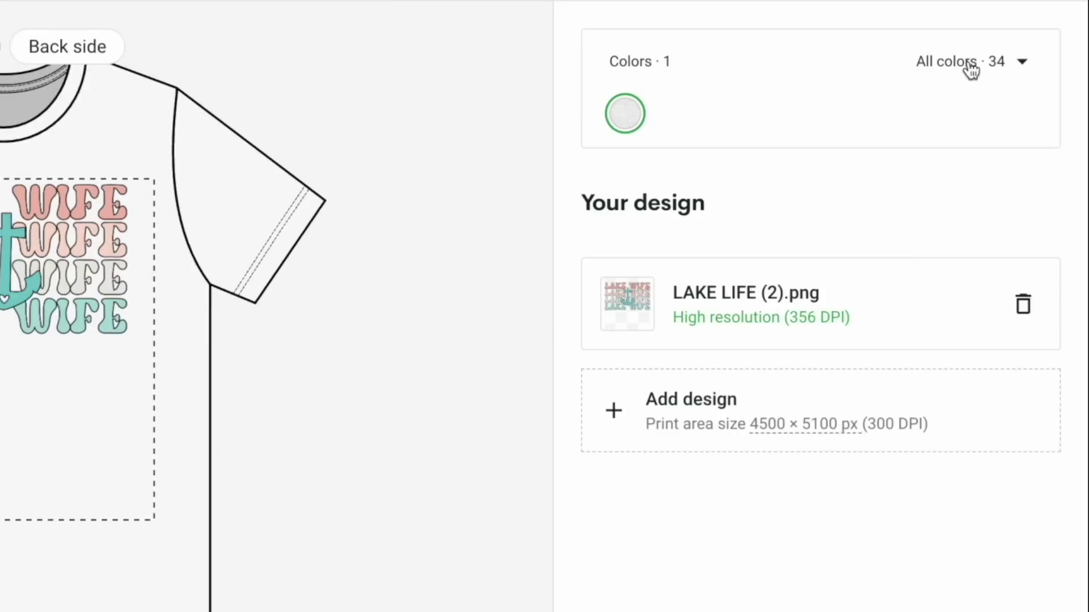
# Step: Add Heather Mauve as a second shirt color and switch the design view back to White
pyautogui.click(972, 69)
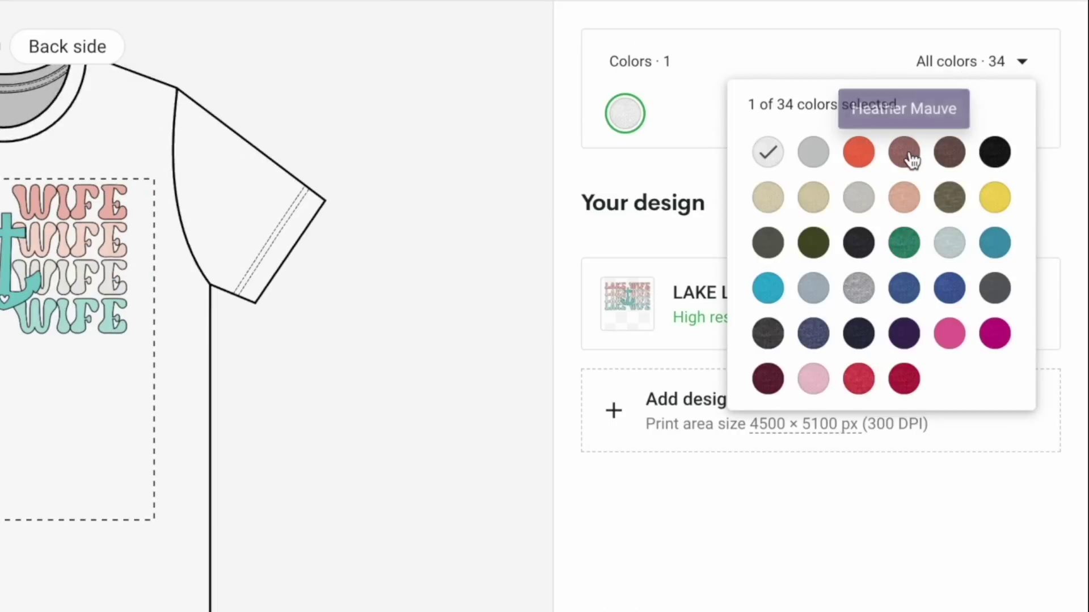
pyautogui.click(911, 156)
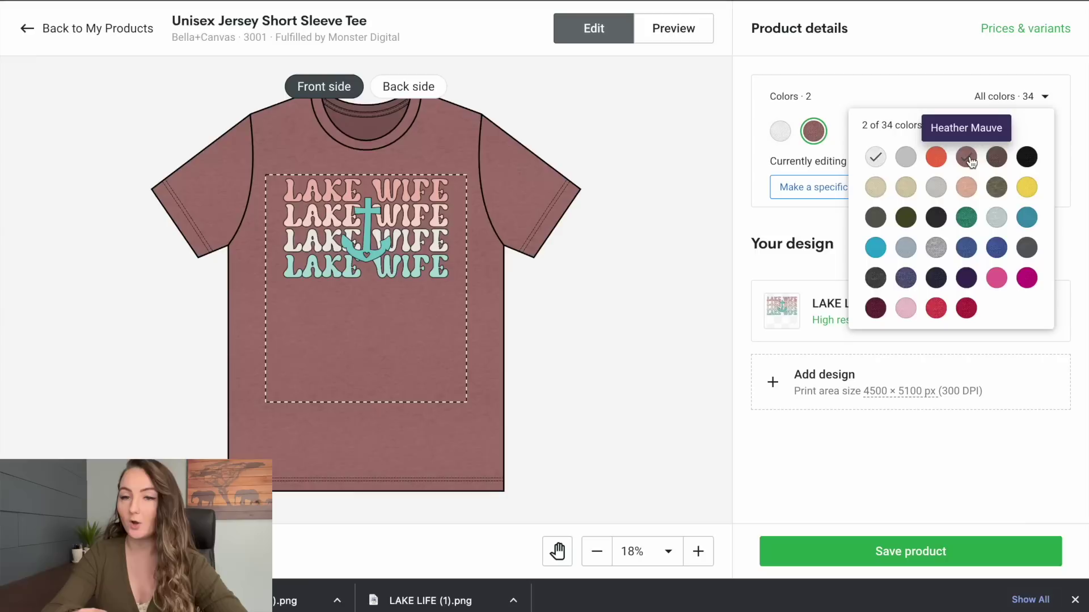
pyautogui.click(672, 213)
pyautogui.click(780, 132)
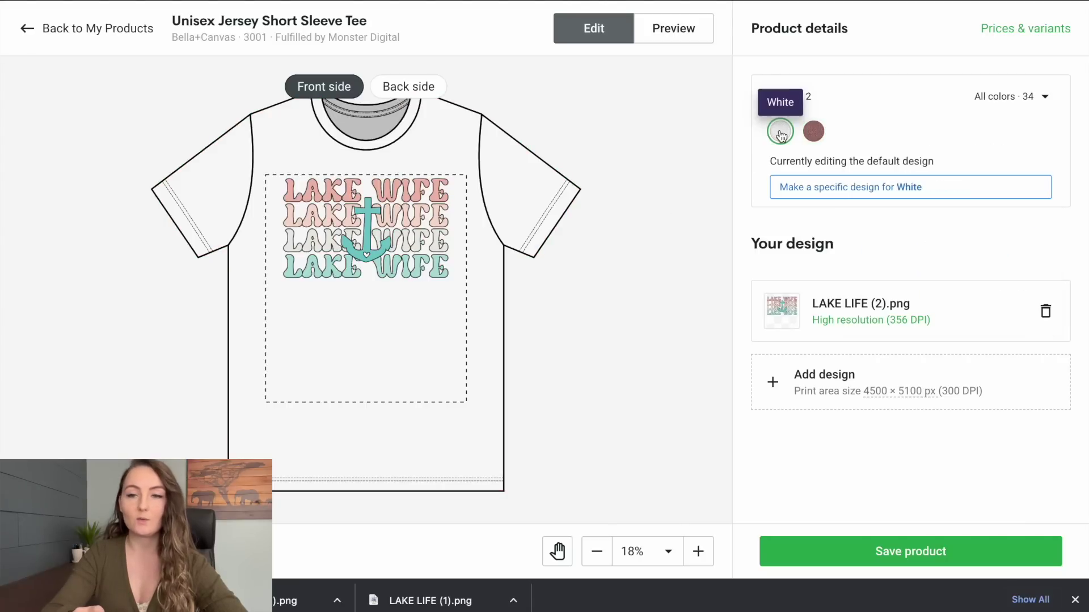
# Step: Make a specific design for the Heather Mauve variant, replacing LAKE LIFE (2).png with LAKE LIFE (3).png from the library
pyautogui.click(813, 131)
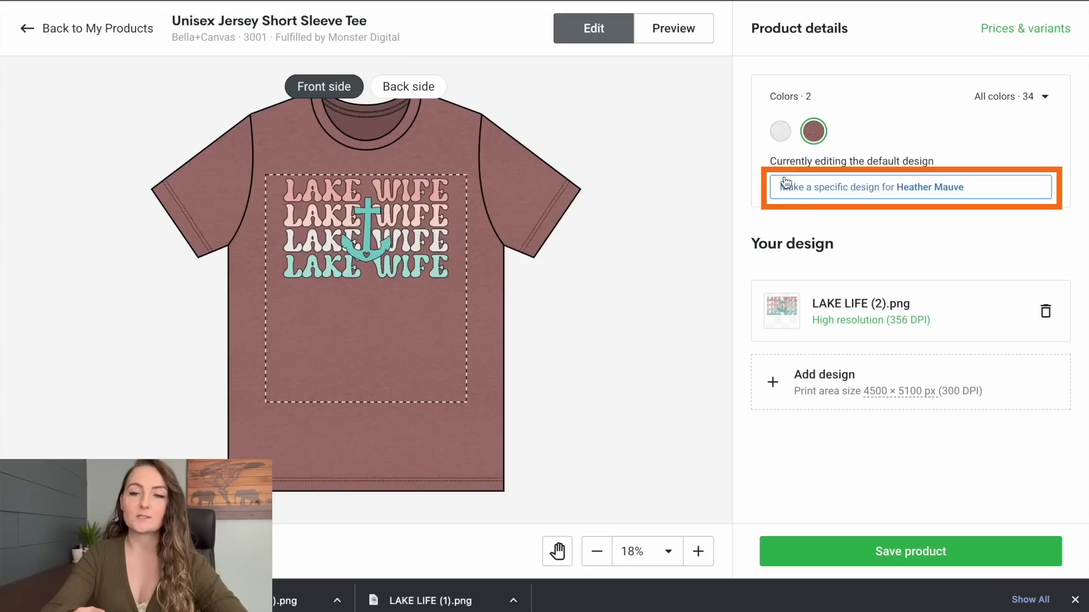
pyautogui.click(867, 194)
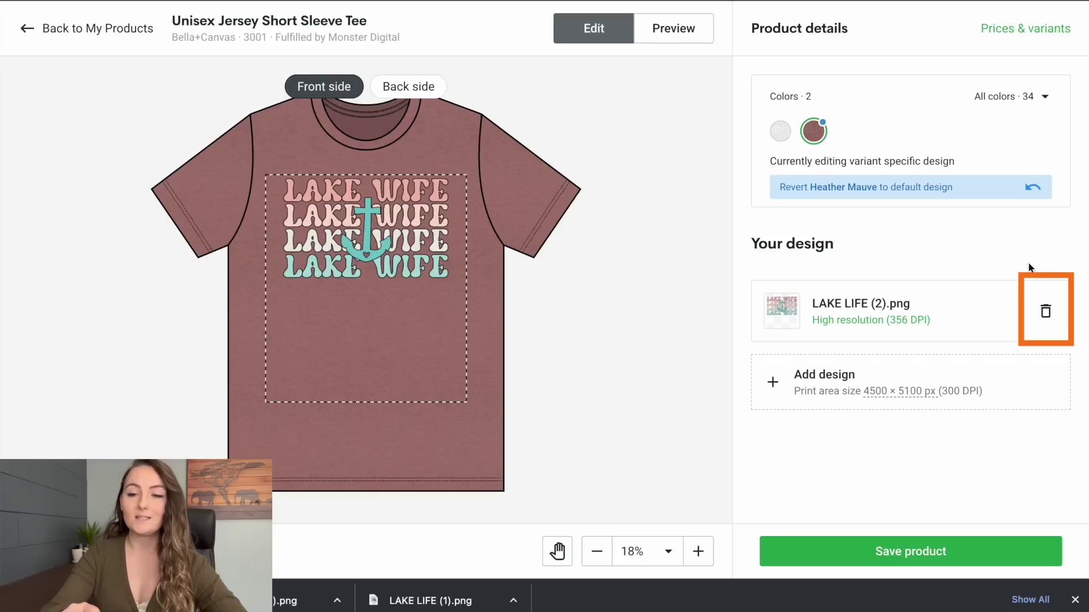
pyautogui.click(1045, 314)
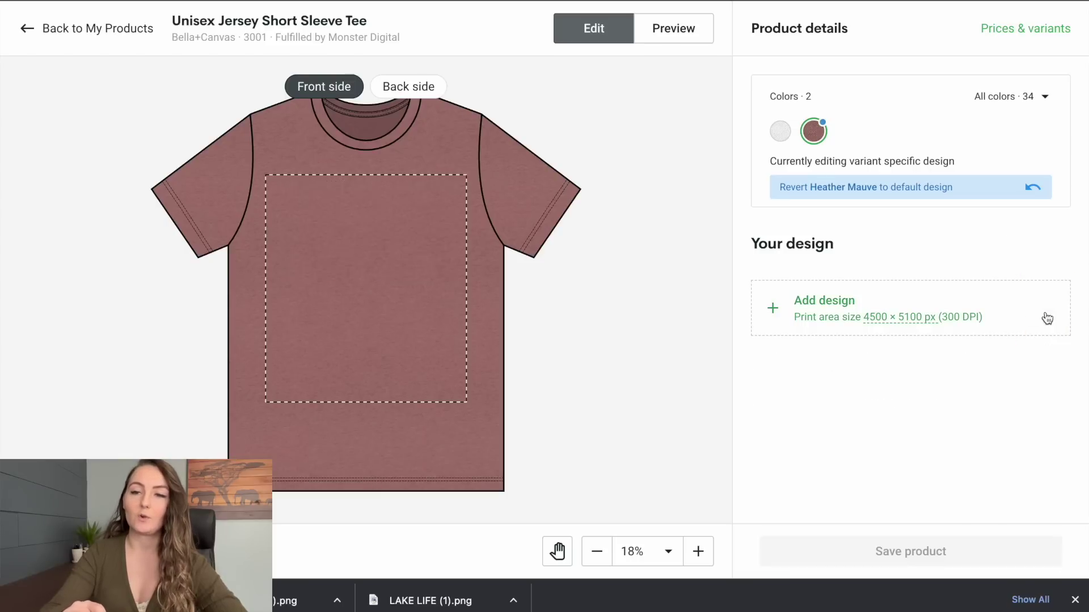
pyautogui.click(913, 309)
pyautogui.click(875, 80)
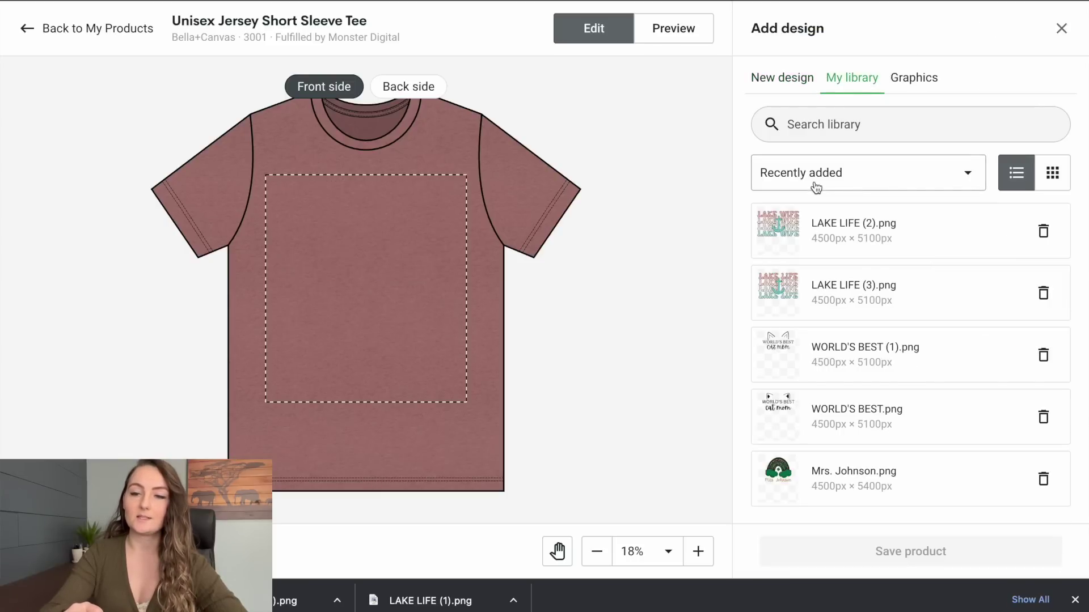
pyautogui.click(792, 292)
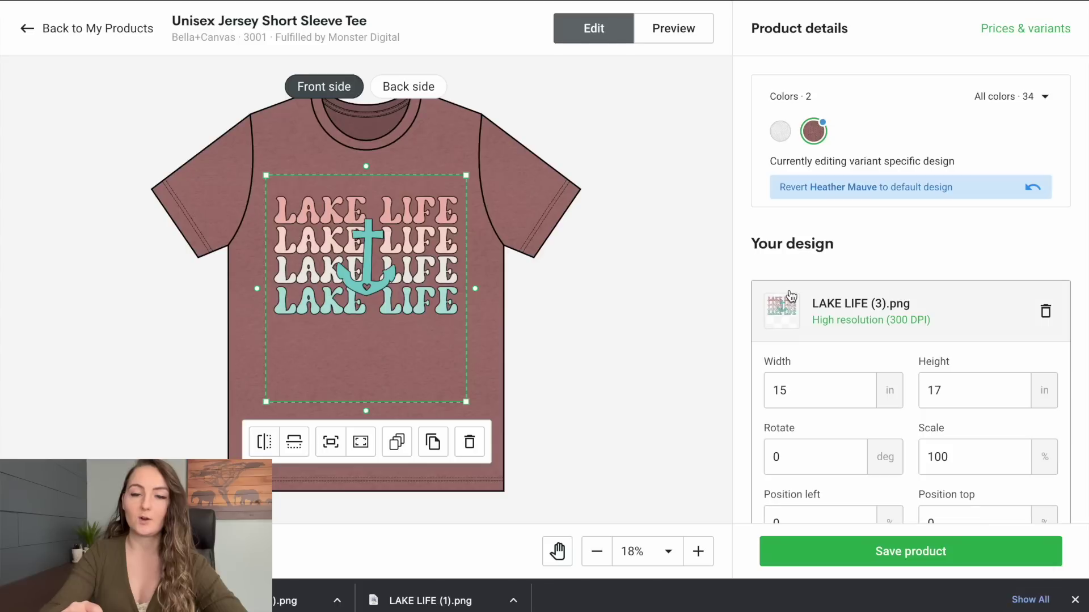
# Step: Scale down the LAKE LIFE design on the Heather Mauve tee and center it near the top of the print area
pyautogui.moveTo(466, 402); pyautogui.dragTo(449, 382)
pyautogui.moveTo(411, 330); pyautogui.dragTo(418, 308)
pyautogui.click(559, 227)
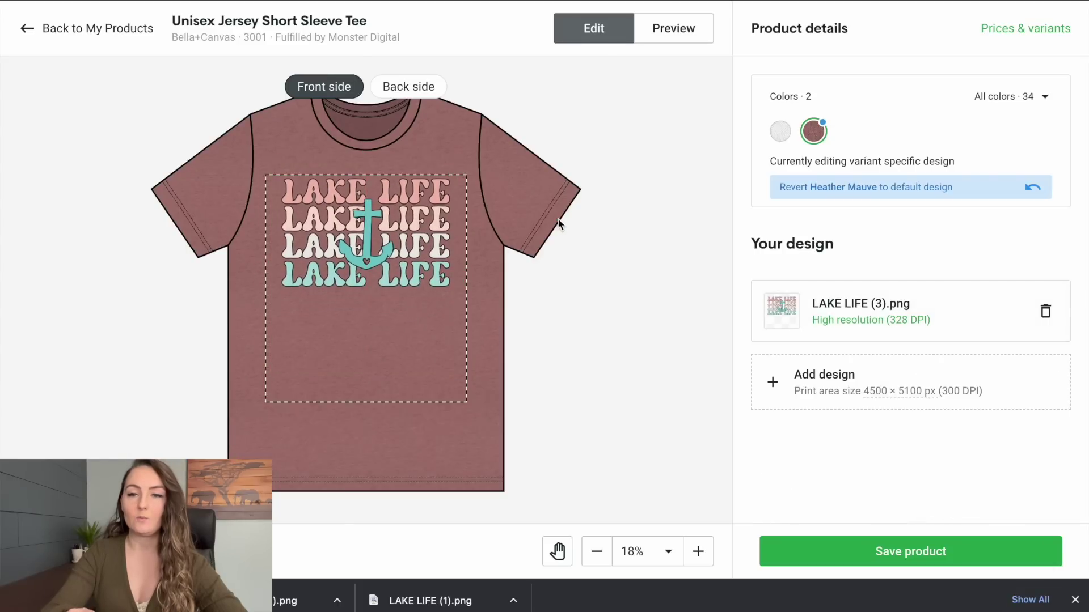
# Step: Preview the tee's product mockups in Heather Mauve and White
pyautogui.click(680, 31)
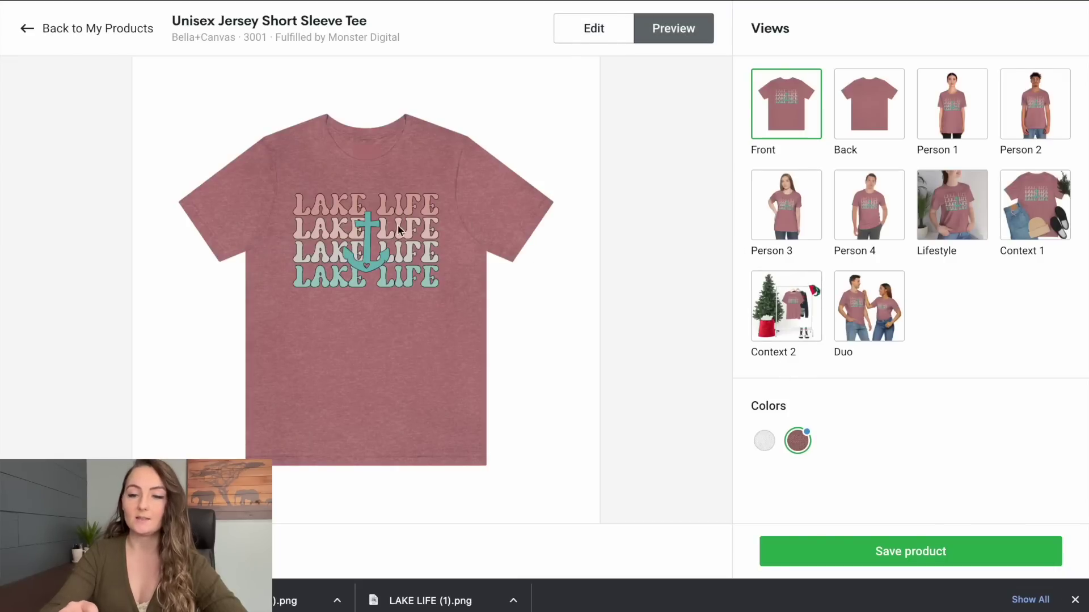
pyautogui.click(764, 440)
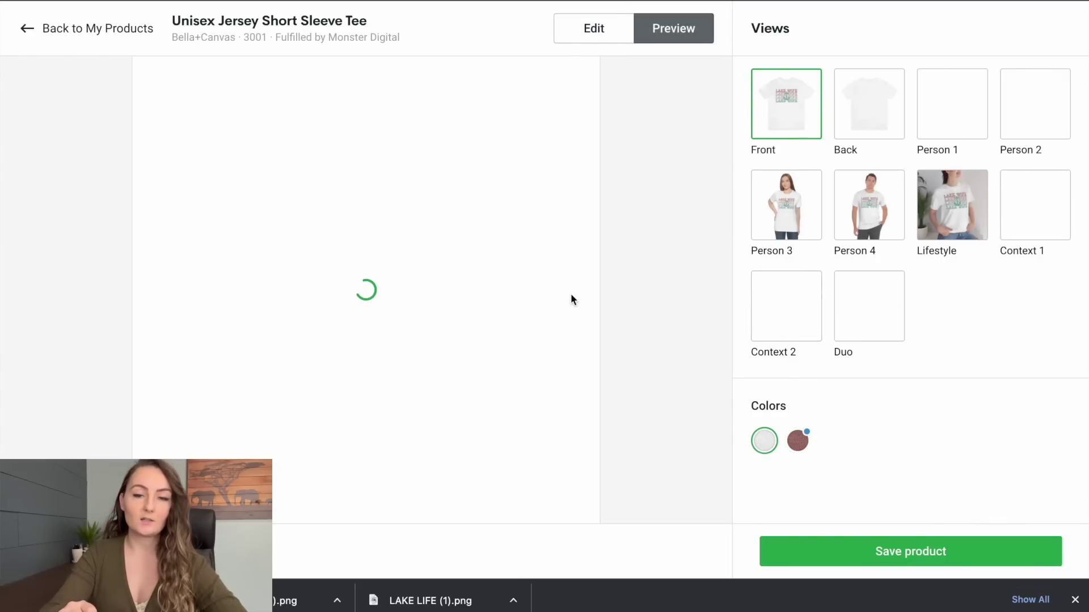